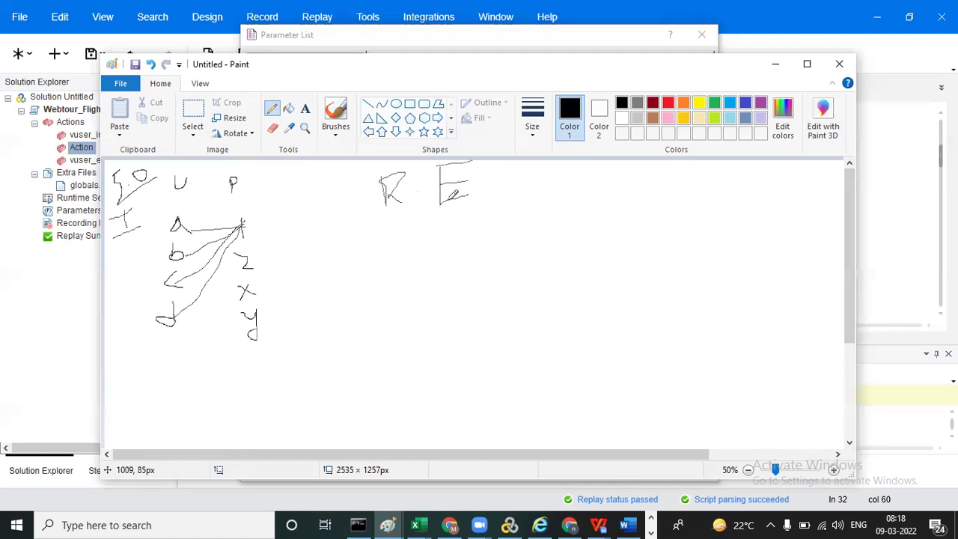
Step: Handwrite the letters a, b, c, d under the R heading and the numbers 1, 2, 3, 4 under E
mouse_move(389, 238)
mouse_down()
mouse_move(408, 249)
mouse_move(387, 293)
mouse_move(397, 302)
mouse_move(385, 295)
mouse_move(388, 338)
mouse_move(402, 342)
mouse_up()
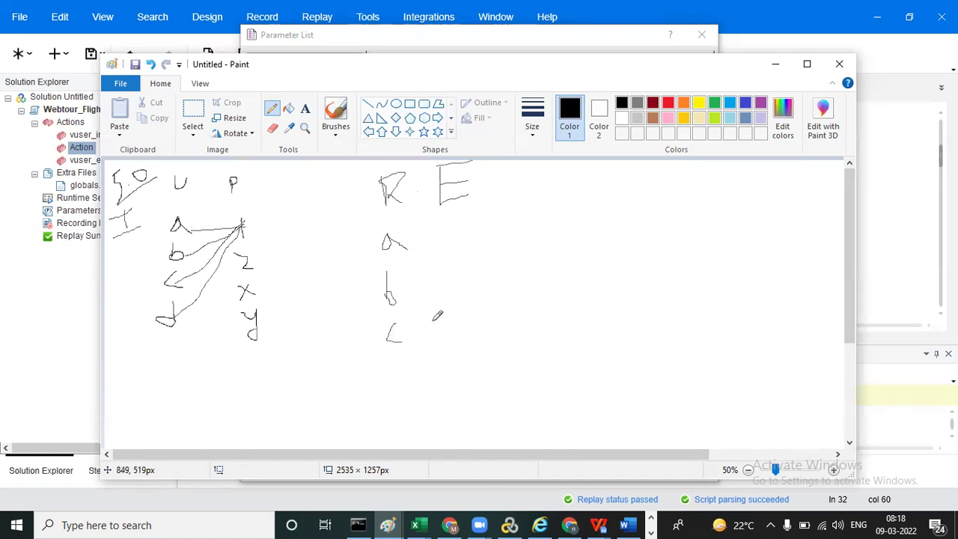
mouse_move(480, 222)
mouse_down()
mouse_move(511, 279)
mouse_move(498, 320)
mouse_move(508, 330)
mouse_move(495, 346)
mouse_move(526, 370)
mouse_move(537, 417)
mouse_up()
mouse_move(401, 369)
mouse_down()
mouse_move(409, 398)
mouse_move(384, 396)
mouse_move(415, 404)
mouse_up()
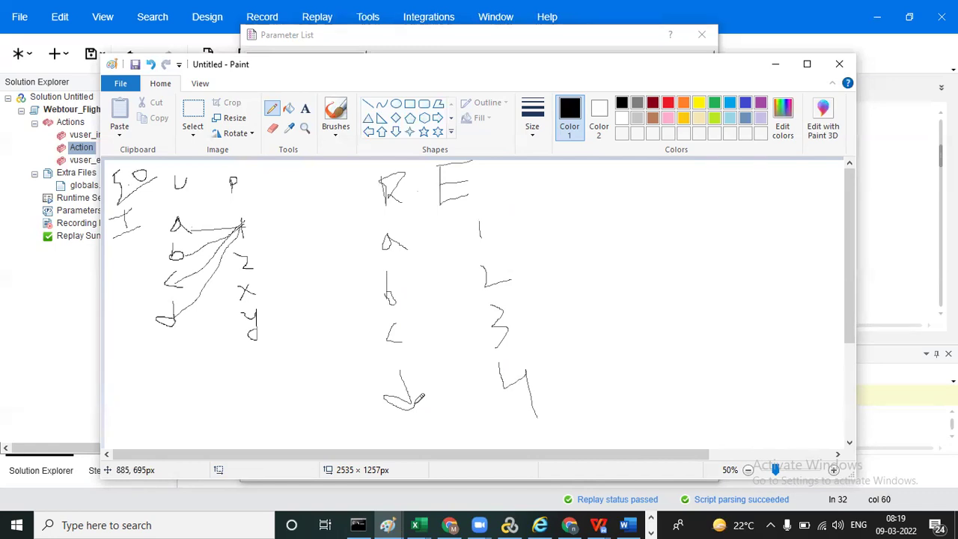
Step: Draw freehand lines pairing the letters a to d under R with varying numbers under E to illustrate random selection
drag(395, 238, 485, 276)
drag(389, 300, 484, 273)
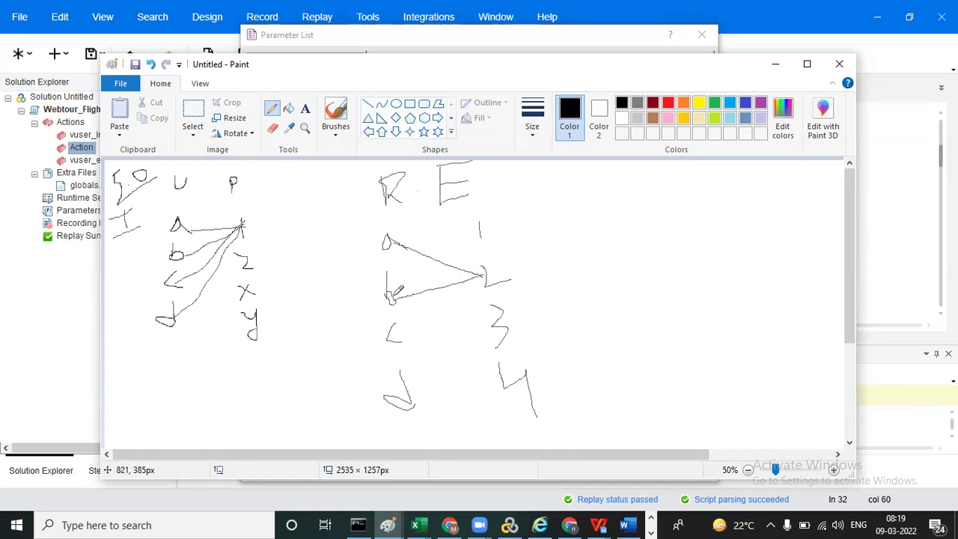
drag(395, 331, 483, 230)
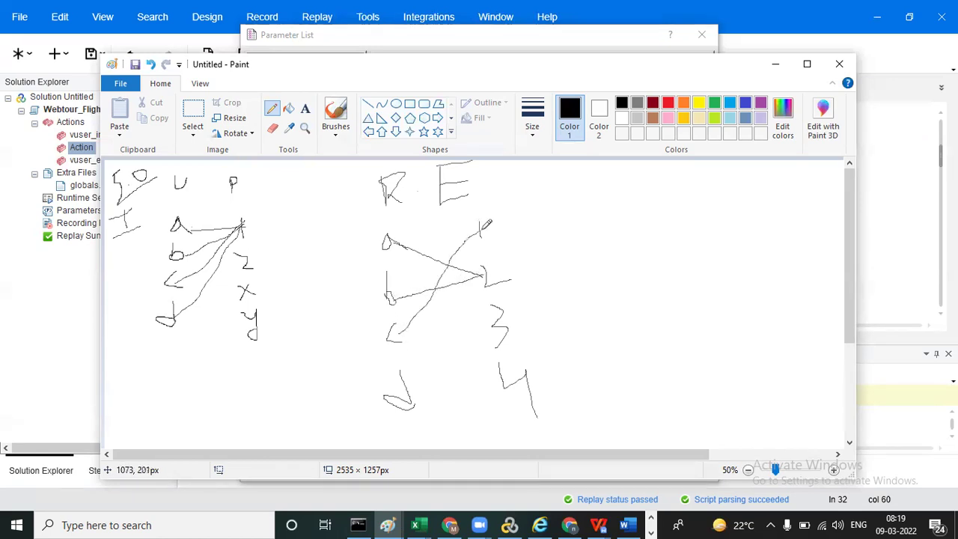
drag(408, 398, 494, 324)
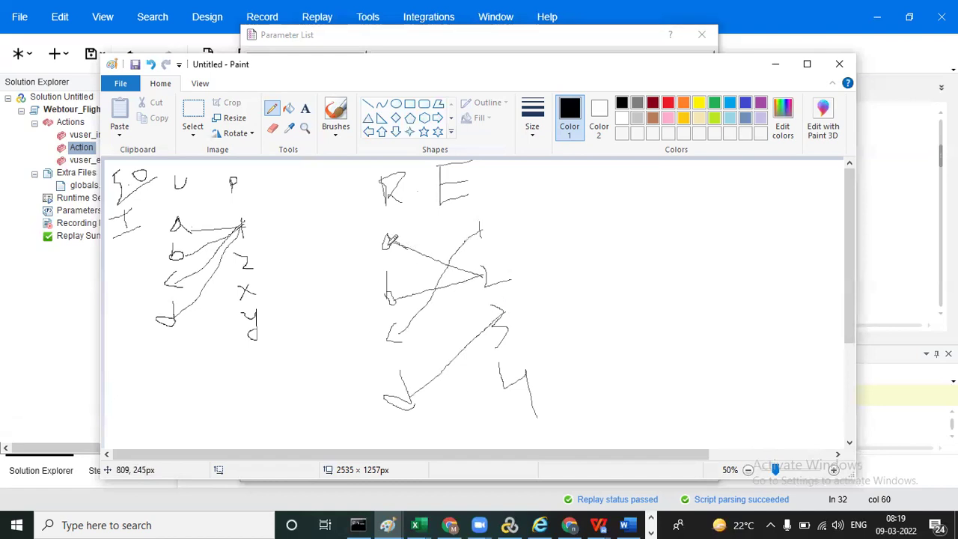
drag(394, 242, 506, 376)
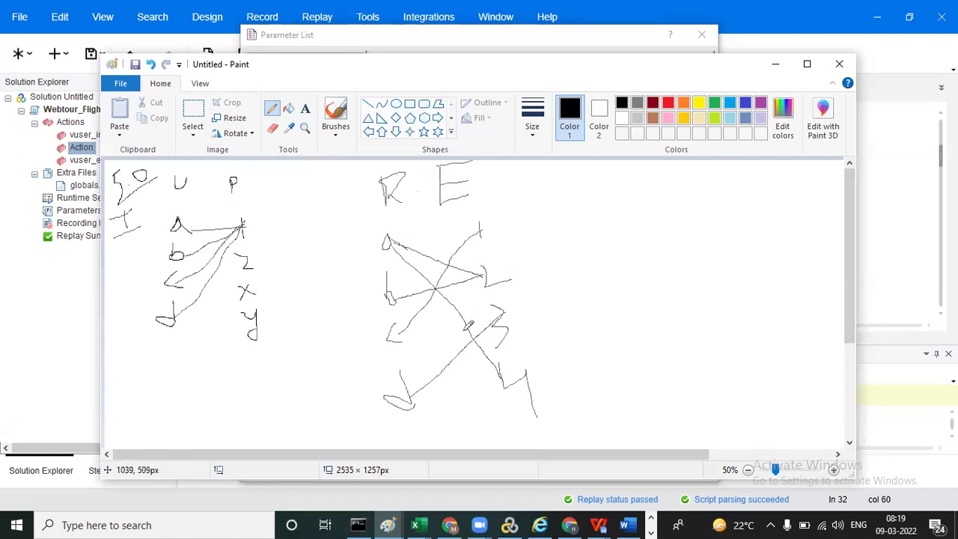
drag(390, 297, 395, 288)
drag(421, 329, 497, 319)
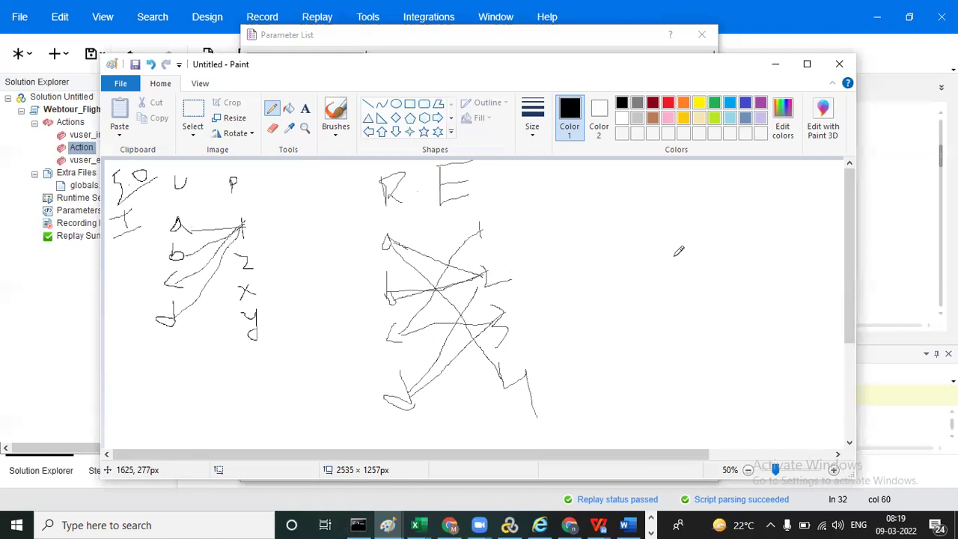
Step: Switch back to VuGen and simulate UserNameParam with 4 Vusers and 4 iterations
click(775, 63)
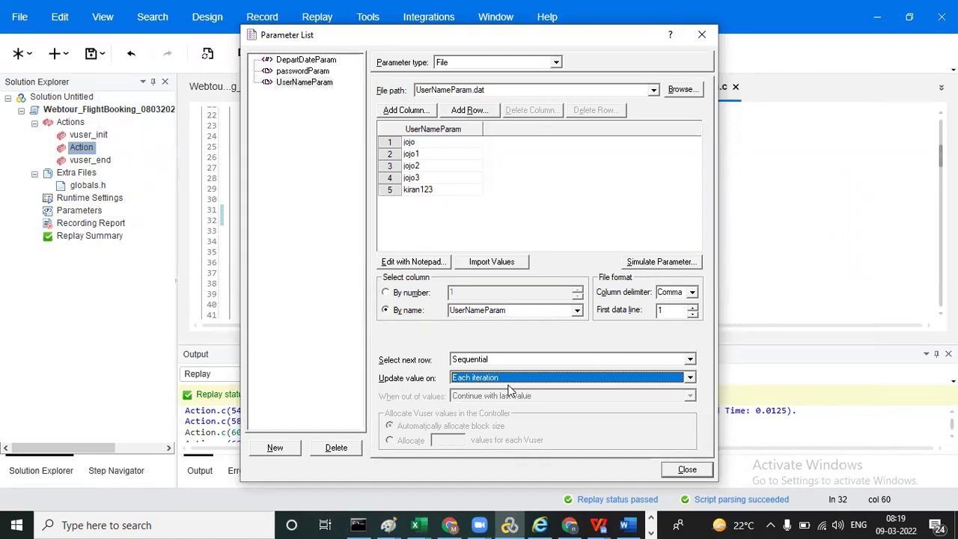
click(660, 262)
text(4)
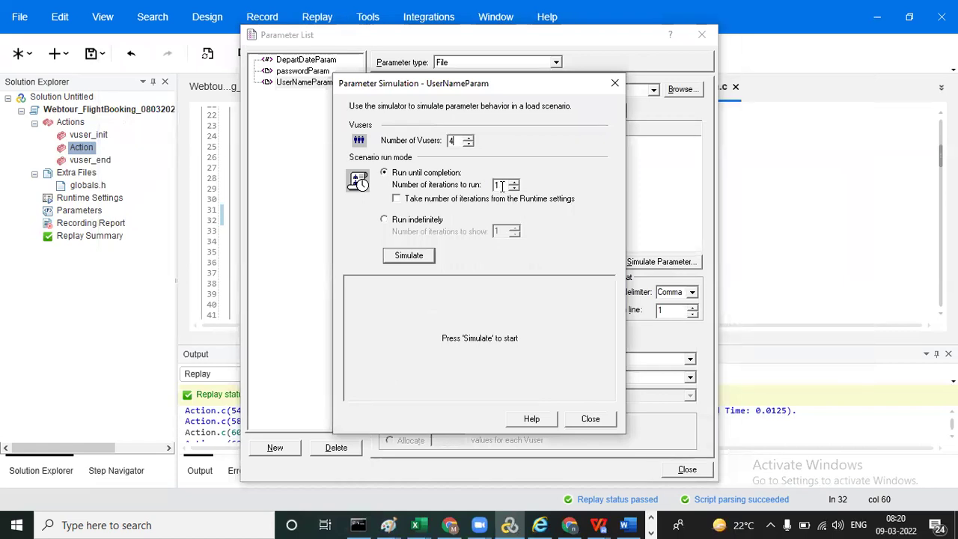
double_click(497, 184)
text(4)
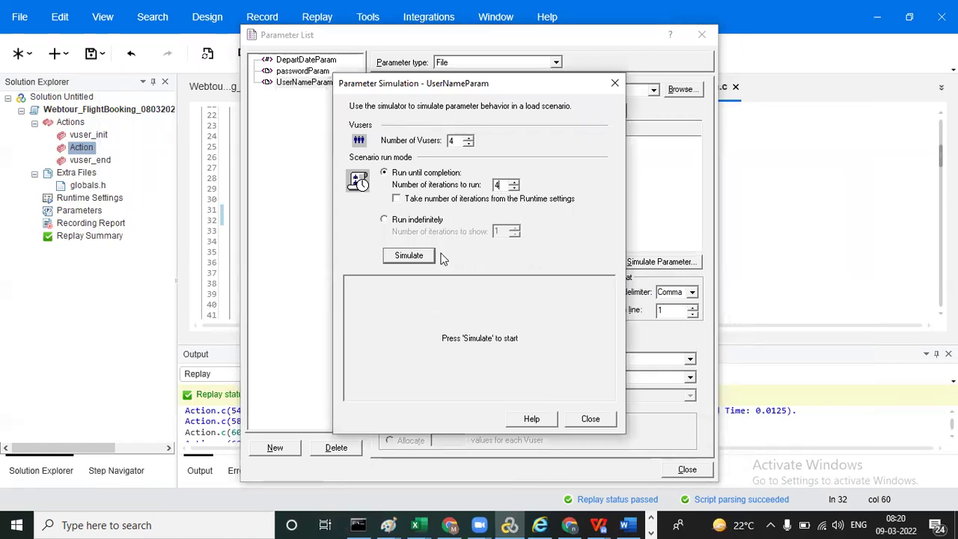
click(410, 259)
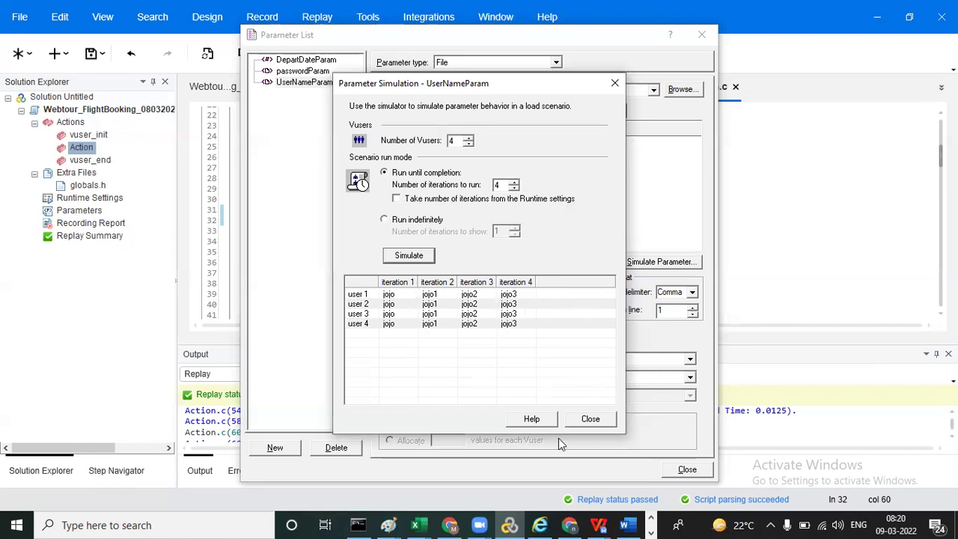
click(588, 419)
Step: Set UserNameParam to update its value on Each occurrence and try to simulate it
click(533, 378)
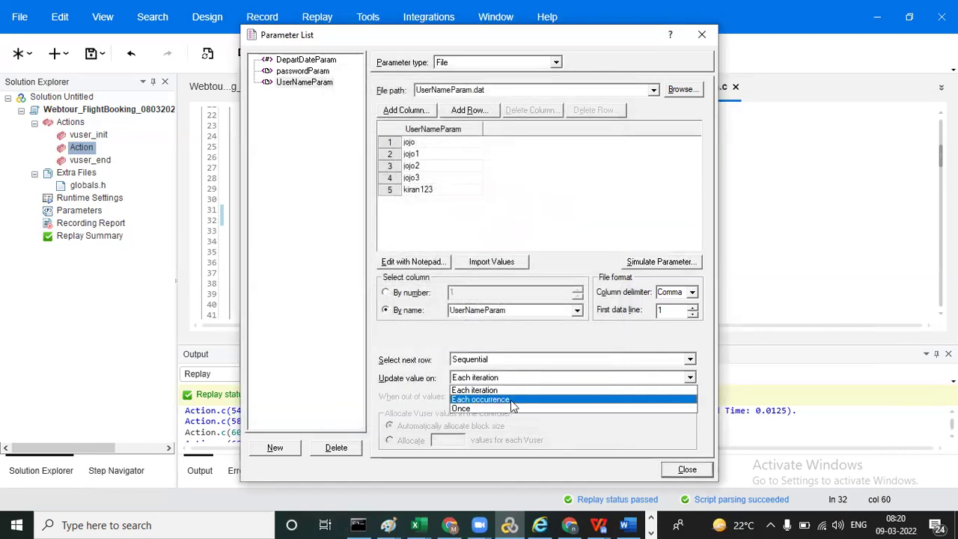
click(514, 402)
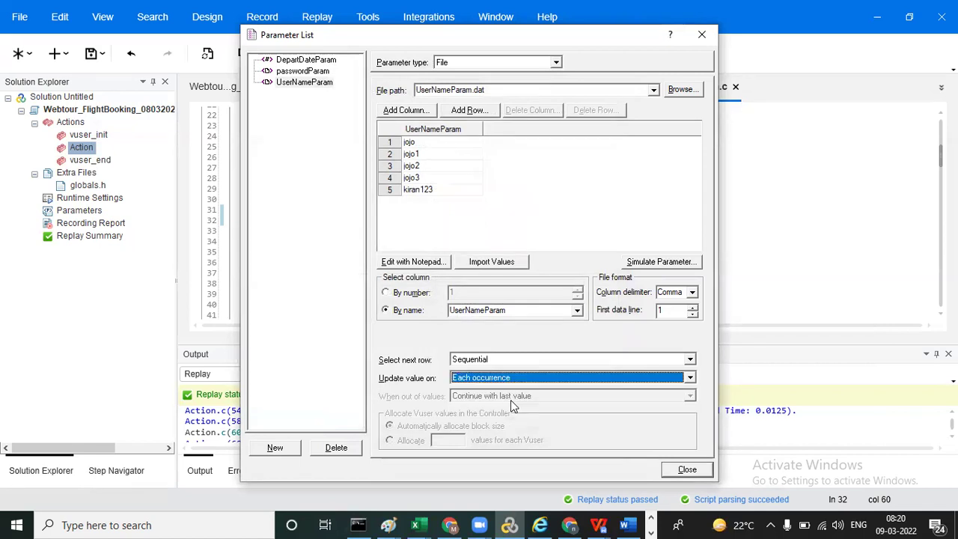
click(662, 262)
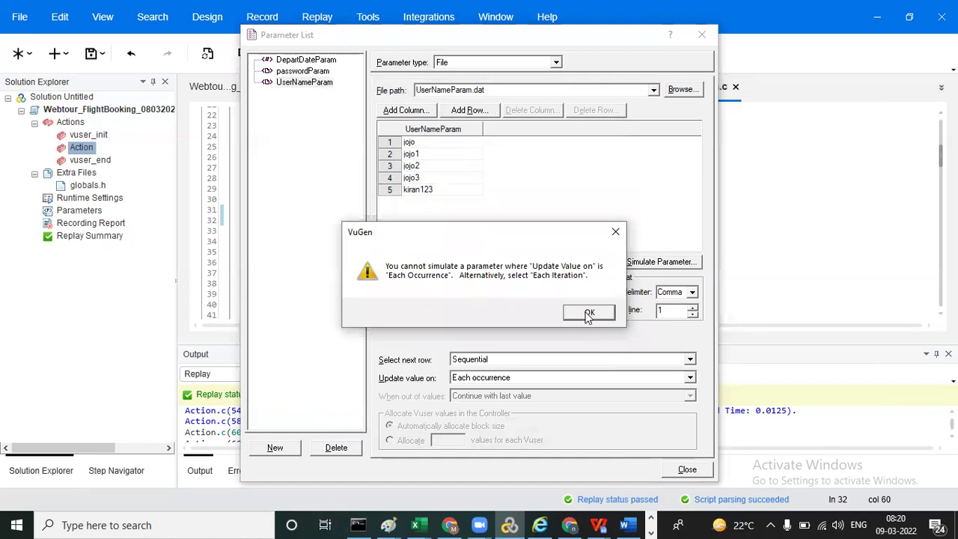
click(589, 313)
Step: Set UserNameParam to update its value Once and simulate it with sequential row selection
click(529, 378)
click(512, 410)
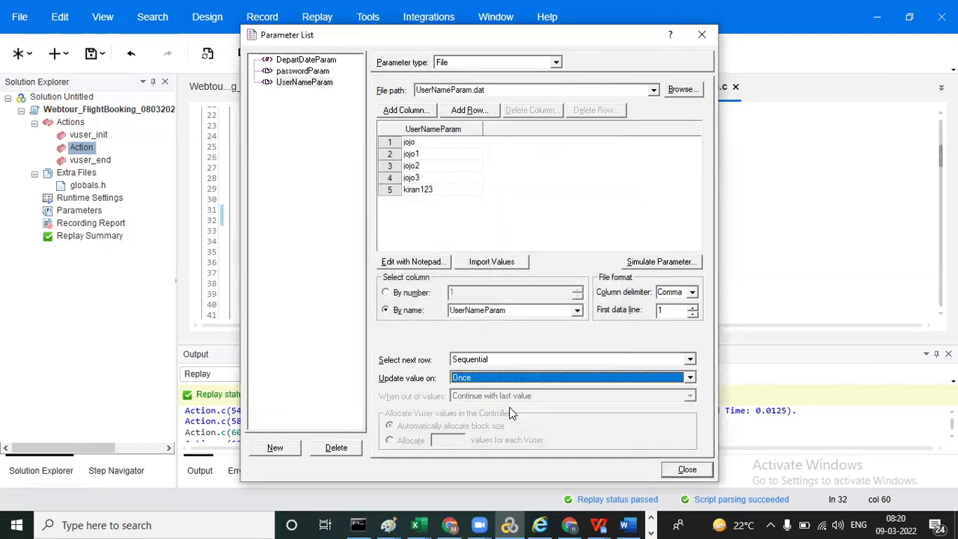
click(654, 266)
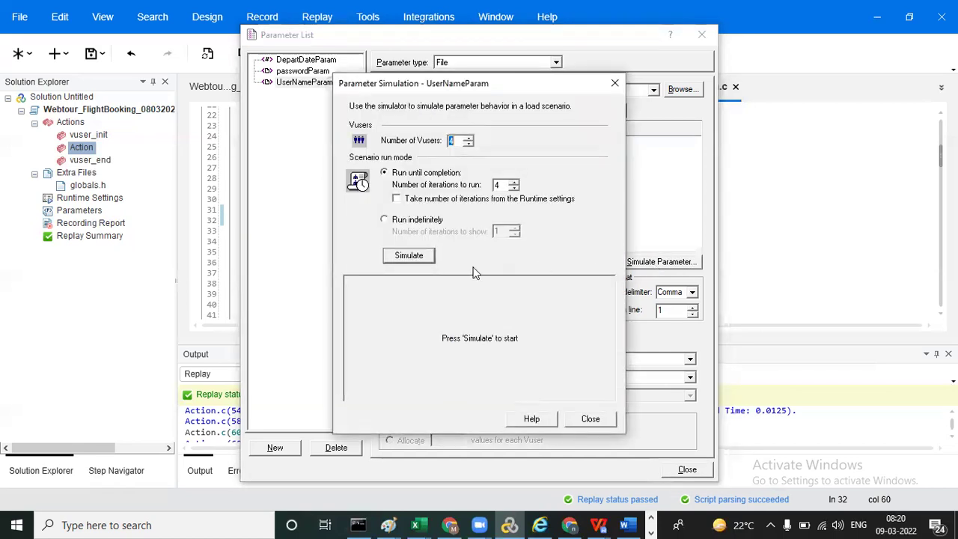
click(410, 256)
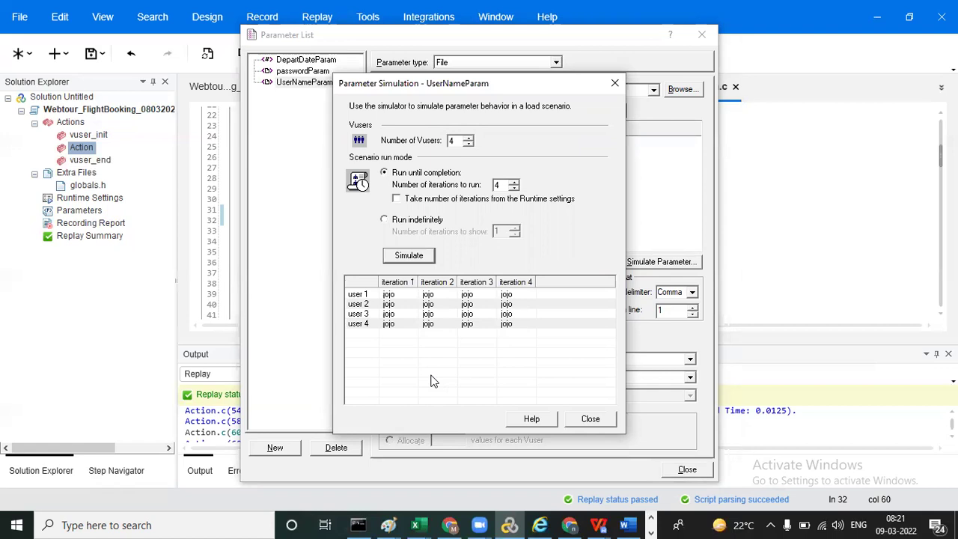
click(591, 419)
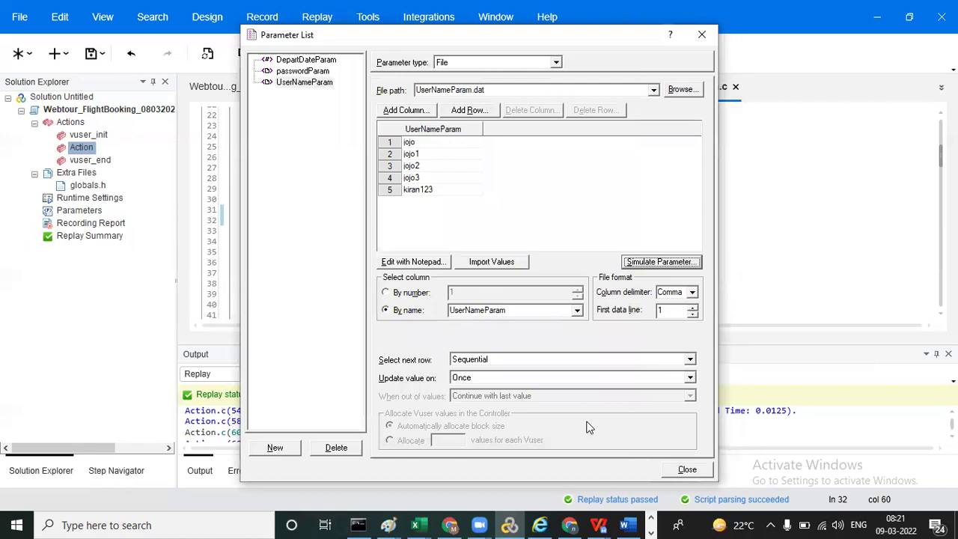
Step: Set UserNameParam to Random row selection with updates on Each iteration, and simulate it
click(569, 358)
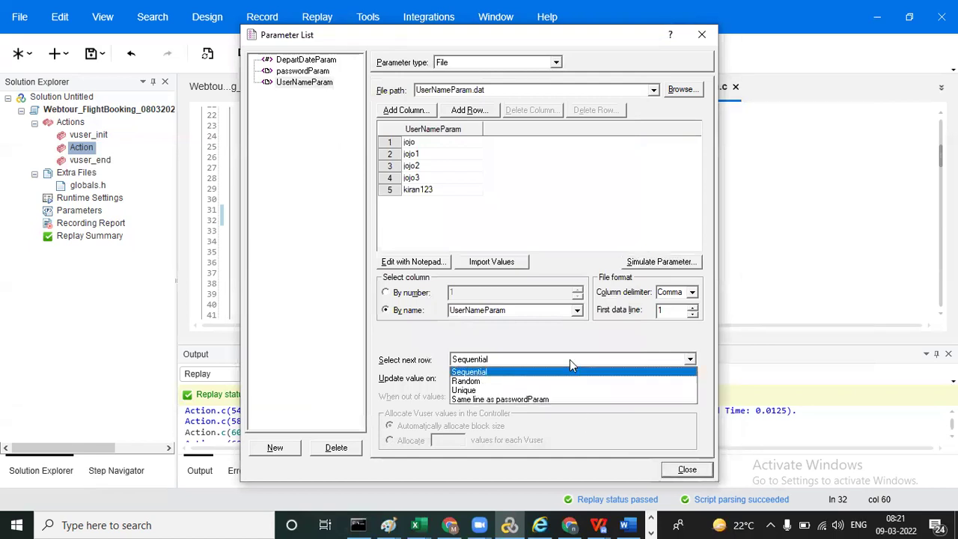
click(522, 382)
click(523, 378)
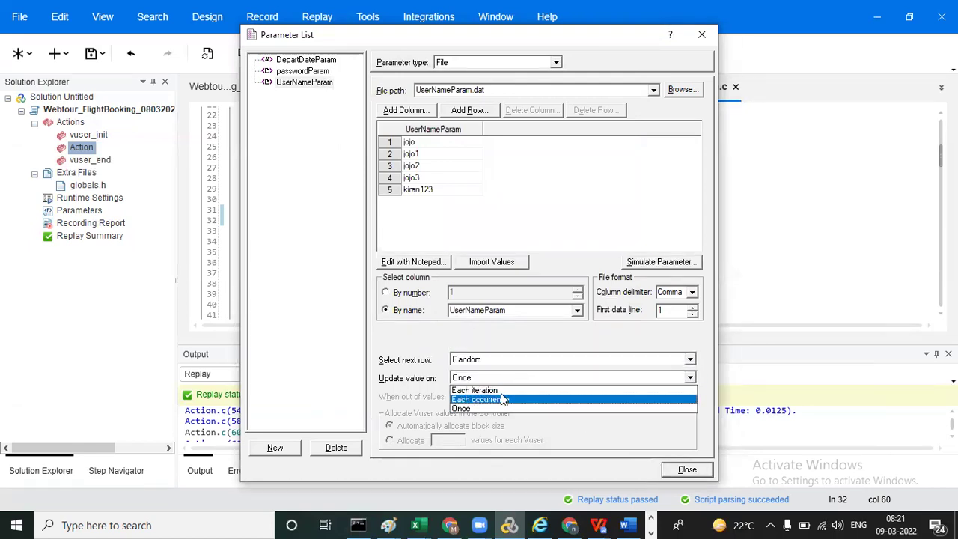
click(505, 391)
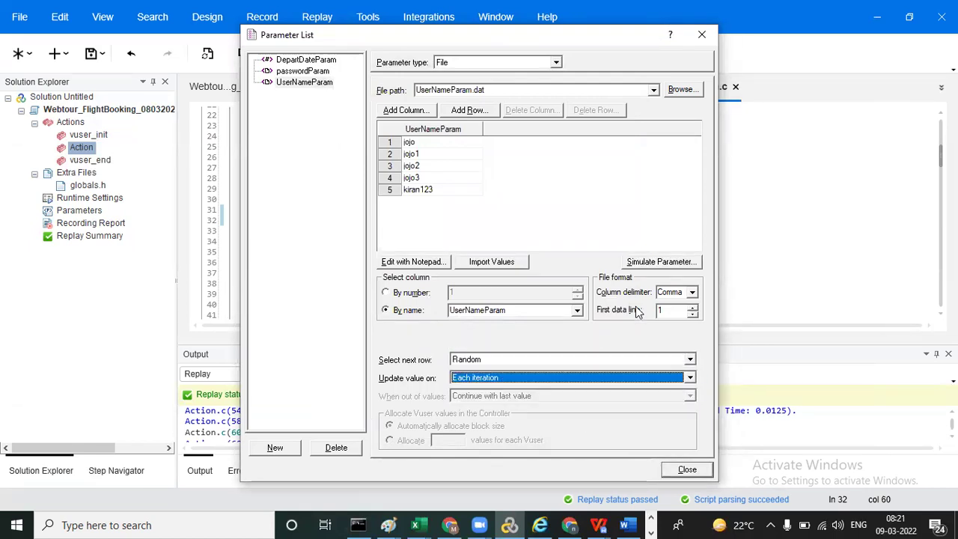
click(662, 262)
click(414, 256)
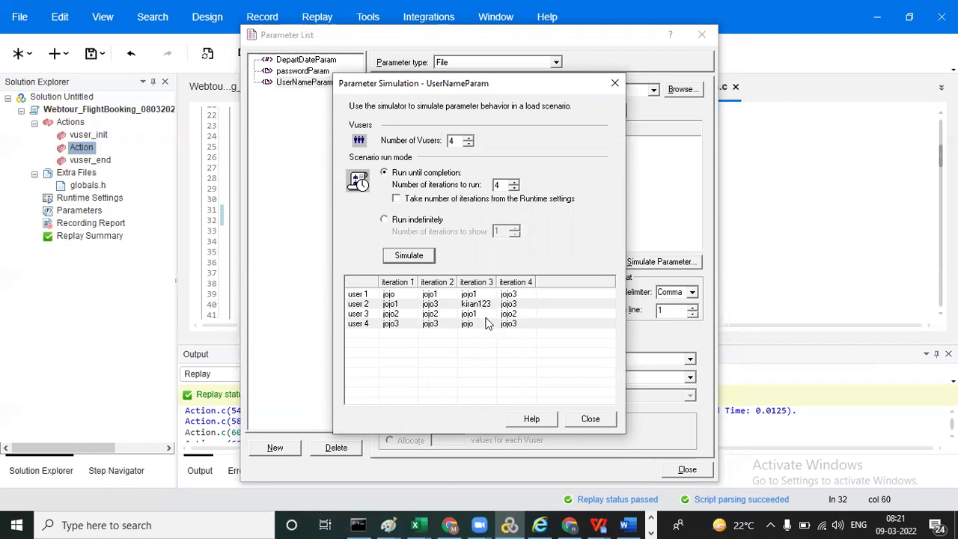
click(591, 419)
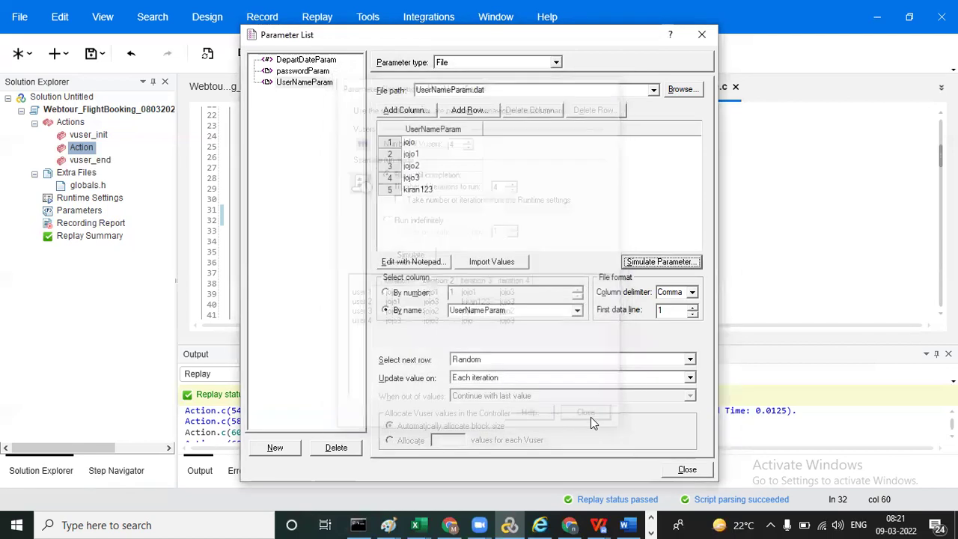
Step: Set the randomly selected UserNameParam to update its value Once and simulate it
click(558, 376)
click(510, 408)
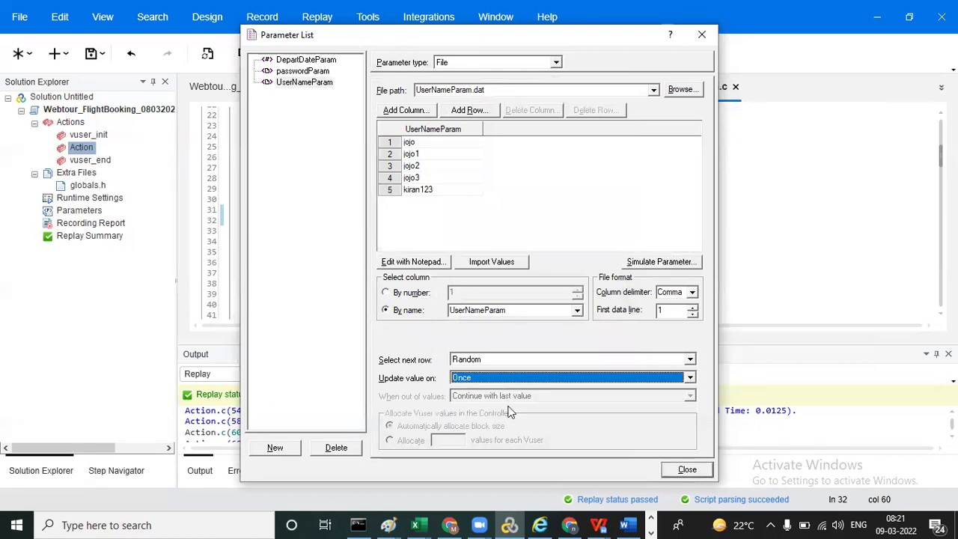
click(663, 262)
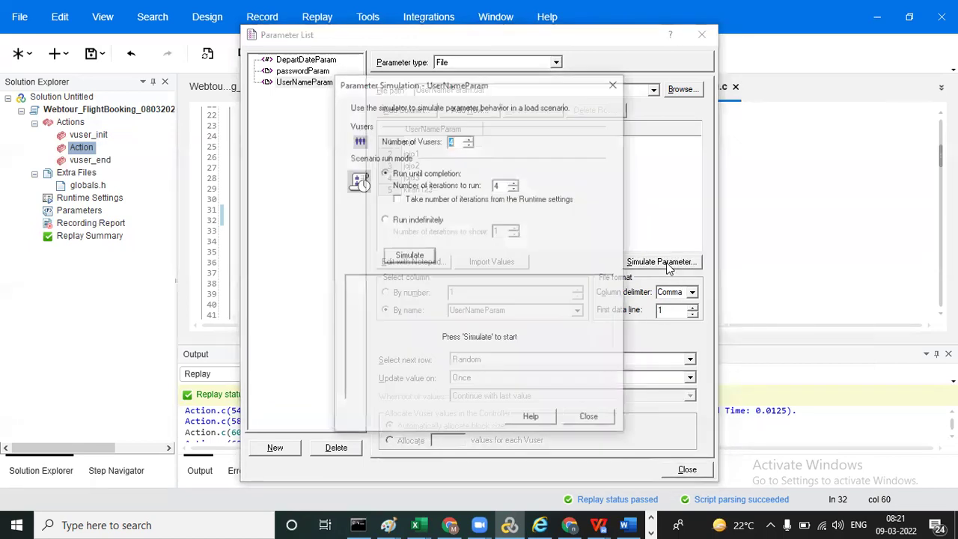
click(413, 258)
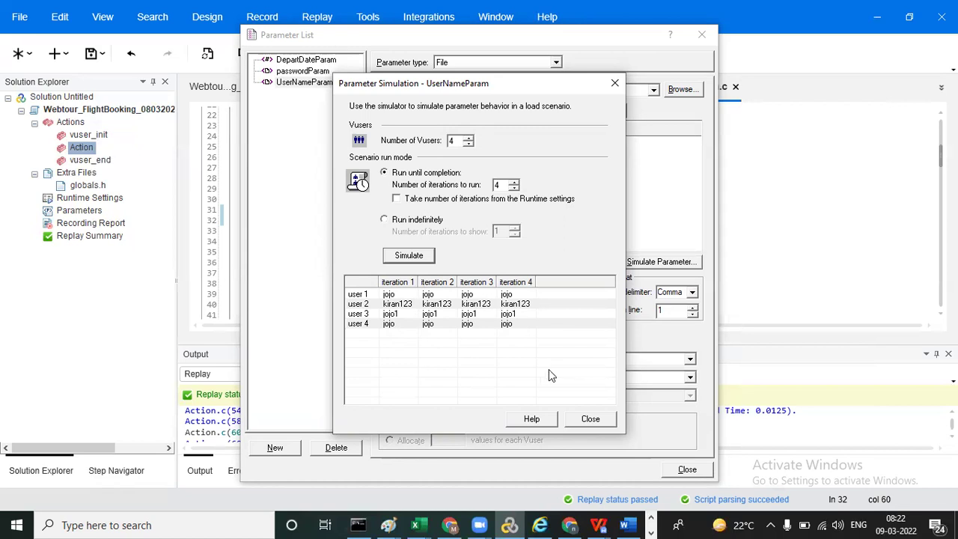
click(590, 419)
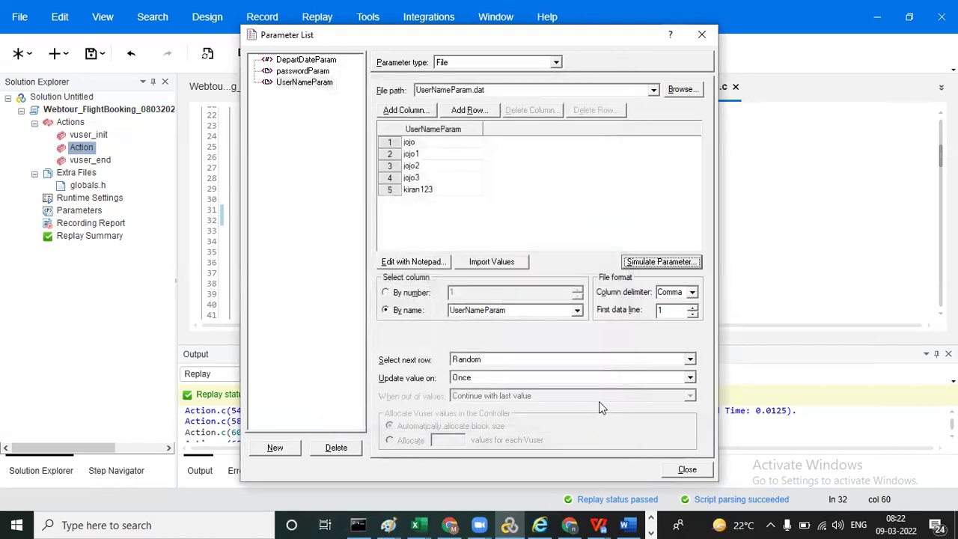
Step: Set UserNameParam to Unique row selection with updates on Each iteration, keeping Continue with last value, and simulate it
click(690, 360)
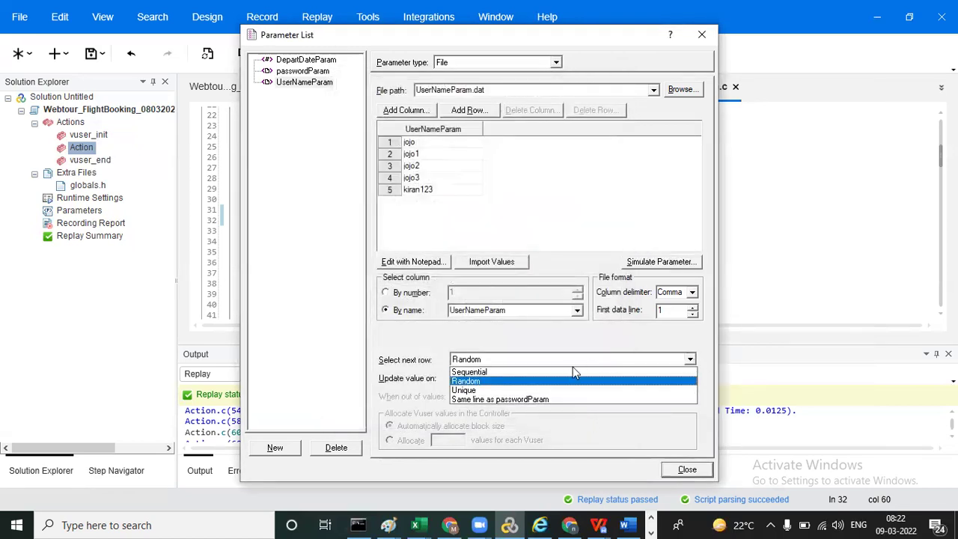
click(522, 388)
click(527, 377)
click(527, 391)
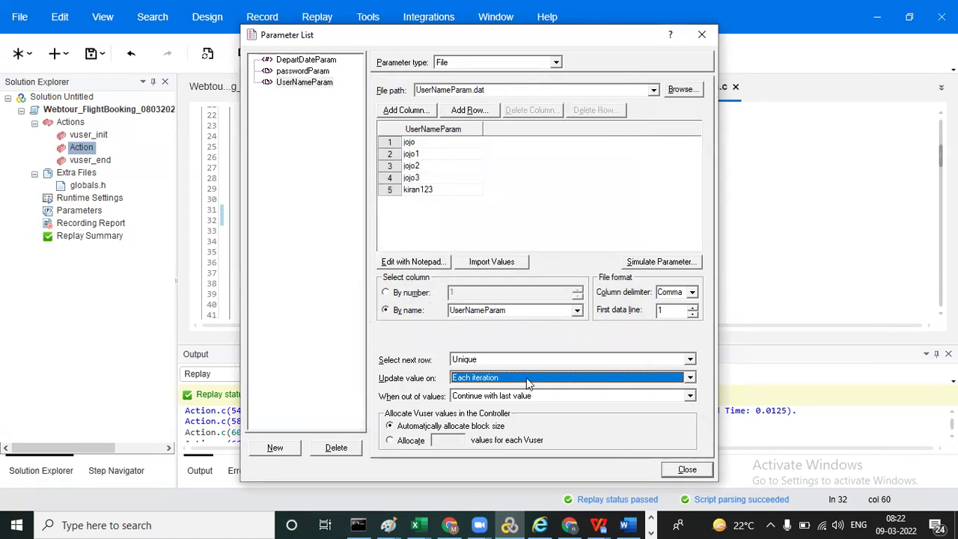
click(689, 396)
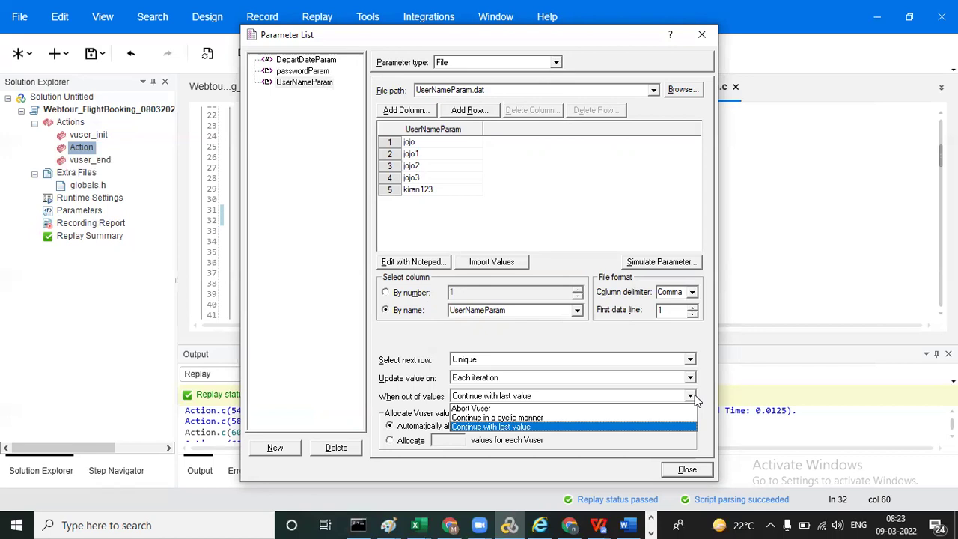
click(695, 396)
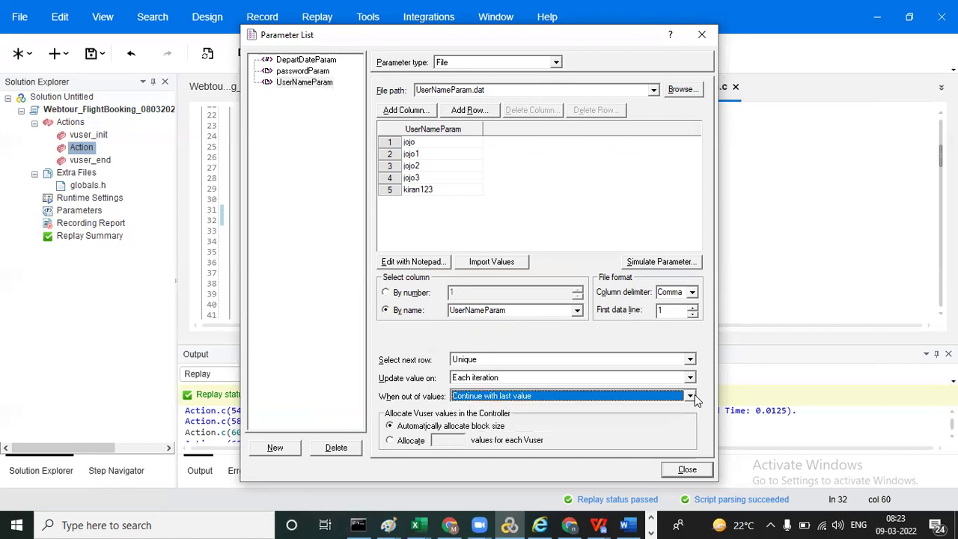
click(677, 262)
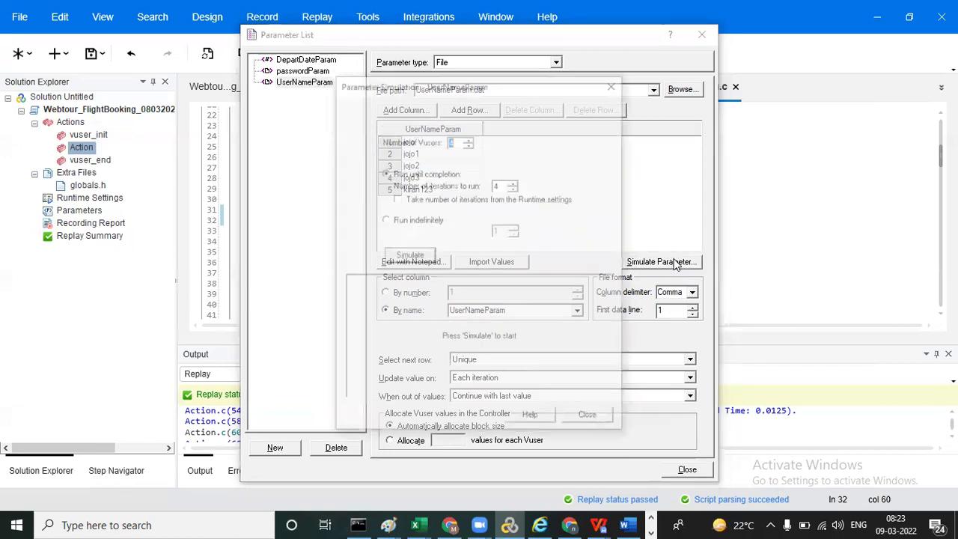
click(418, 256)
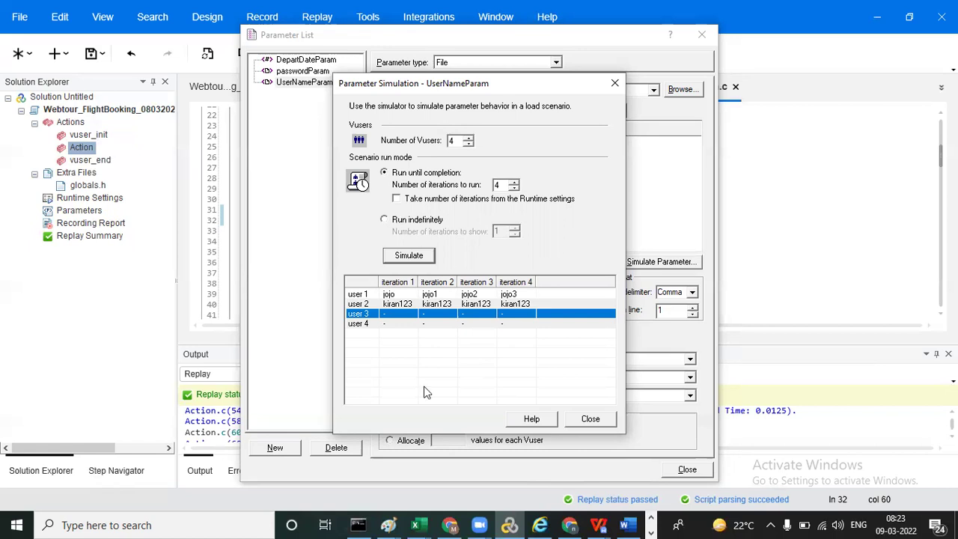
Step: Switch to Paint and start a new blank drawing, discarding the existing sketch without saving
key(alt+Tab)
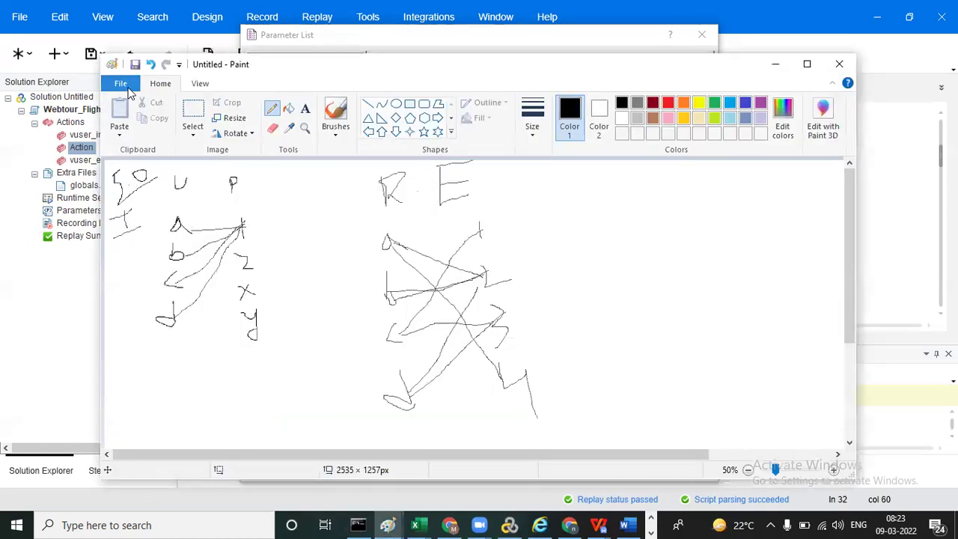
click(122, 84)
click(154, 110)
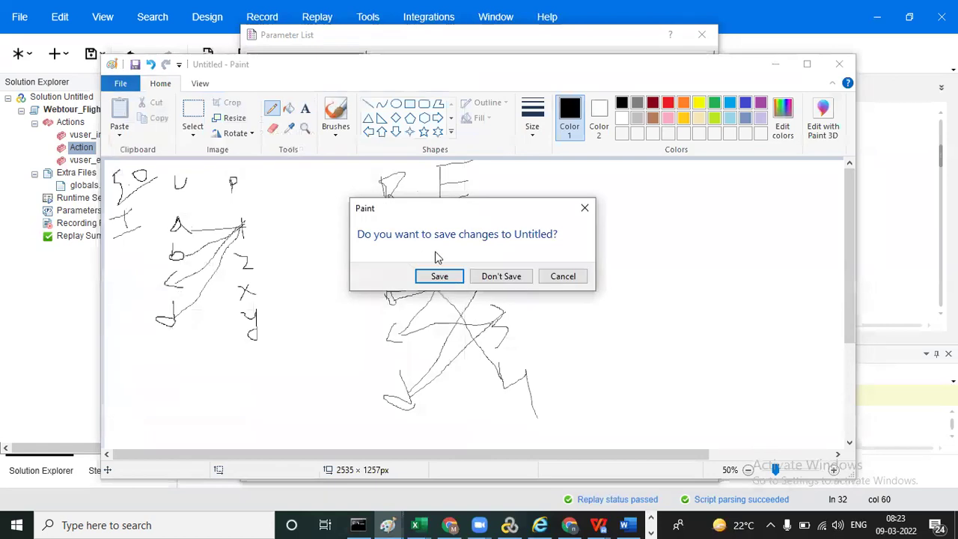
click(505, 277)
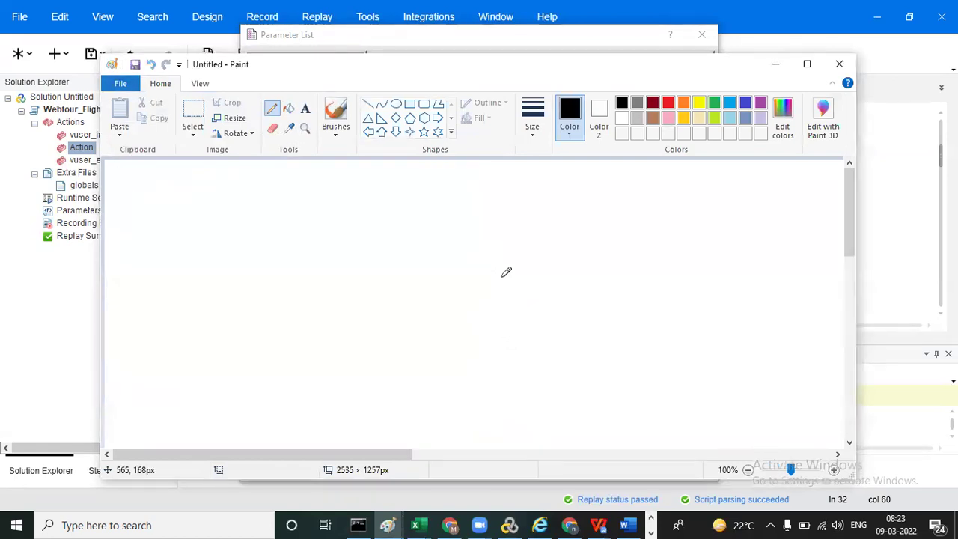
Step: Handwrite two columns headed U and P, with a, b, c, d under U and x, y, z, 1 under P
mouse_move(191, 174)
mouse_down()
mouse_move(192, 196)
mouse_move(218, 180)
mouse_up()
mouse_move(289, 181)
mouse_down()
mouse_move(297, 201)
mouse_move(306, 184)
mouse_move(295, 193)
mouse_up()
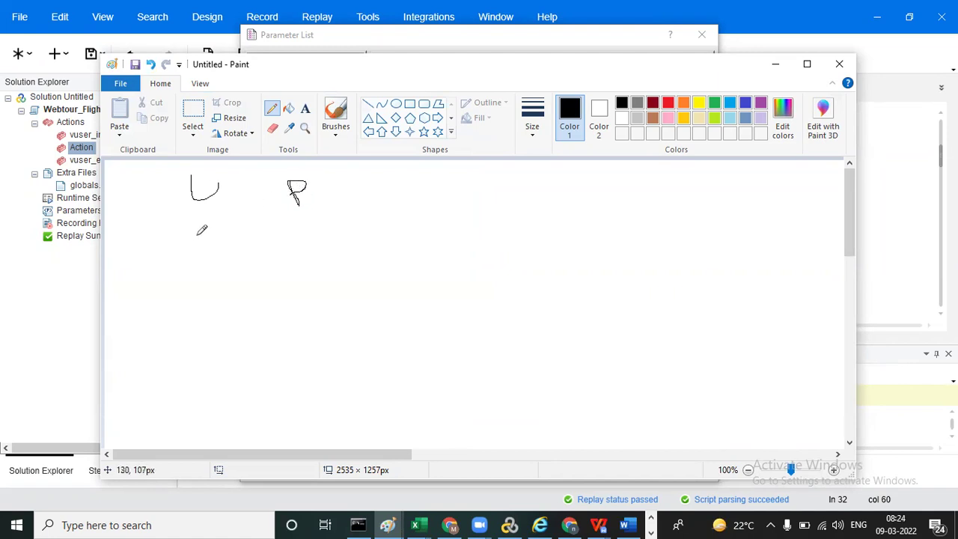
mouse_move(196, 236)
mouse_down()
mouse_move(220, 258)
mouse_move(192, 300)
mouse_move(179, 349)
mouse_move(187, 342)
mouse_up()
mouse_move(183, 375)
mouse_down()
mouse_move(182, 418)
mouse_move(163, 419)
mouse_move(185, 429)
mouse_move(181, 414)
mouse_up()
mouse_move(298, 241)
mouse_down()
mouse_move(324, 250)
mouse_move(302, 269)
mouse_move(322, 339)
mouse_move(307, 357)
mouse_move(325, 361)
mouse_move(312, 421)
mouse_up()
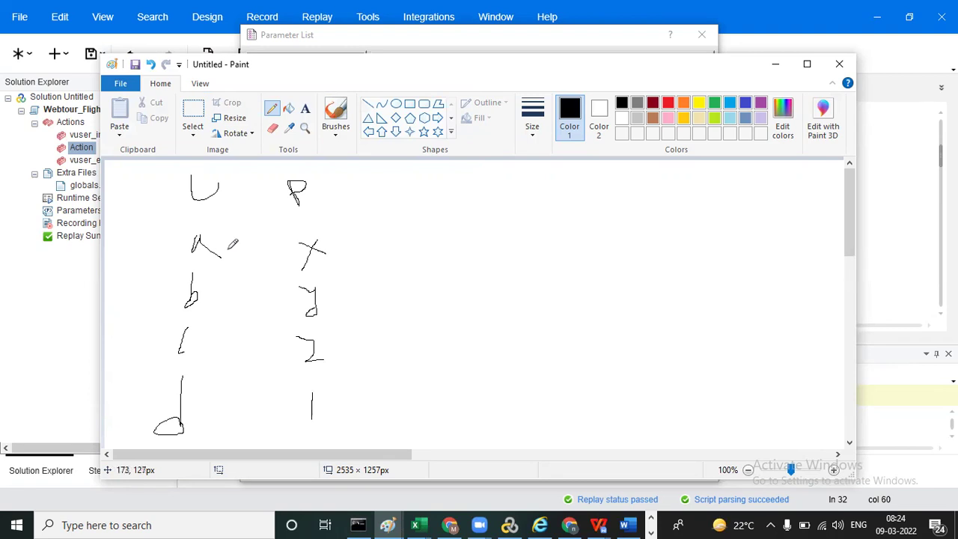
Step: Connect each entry of the U column to the P entry in the same row with a separate line
drag(228, 250, 300, 248)
drag(207, 298, 298, 303)
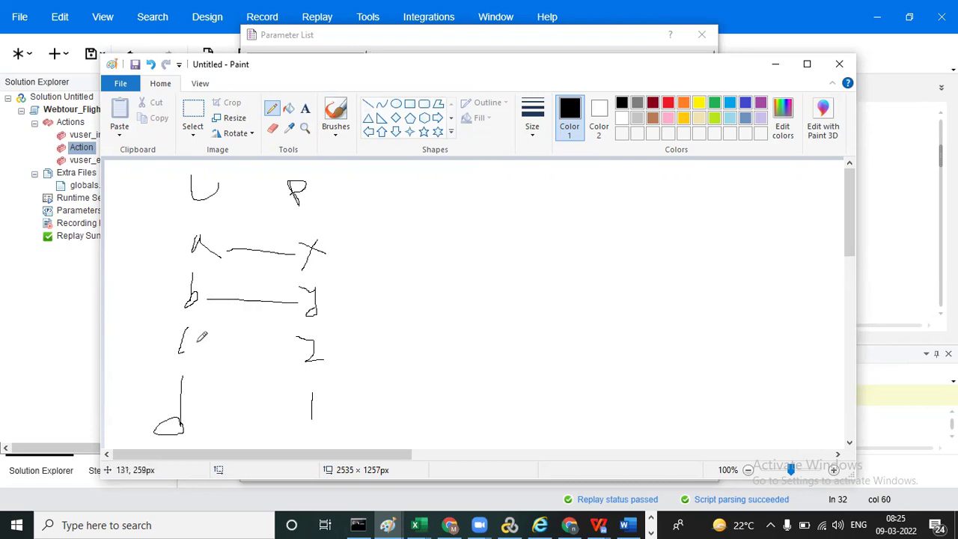
drag(201, 341, 314, 359)
drag(193, 414, 310, 408)
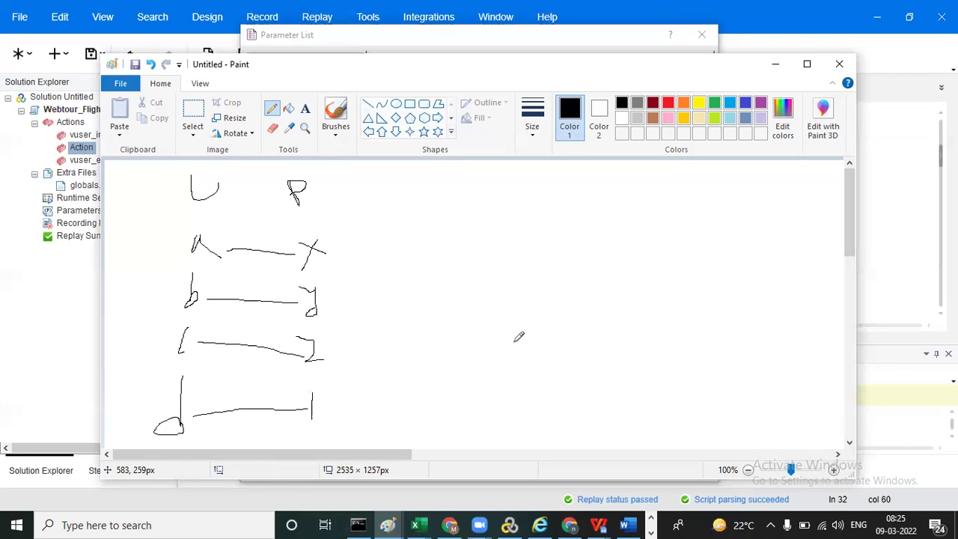
Step: Switch back to Virtual User Generator, set UserNameParam to Abort Vuser when out of values, and simulate it
key(alt+Tab)
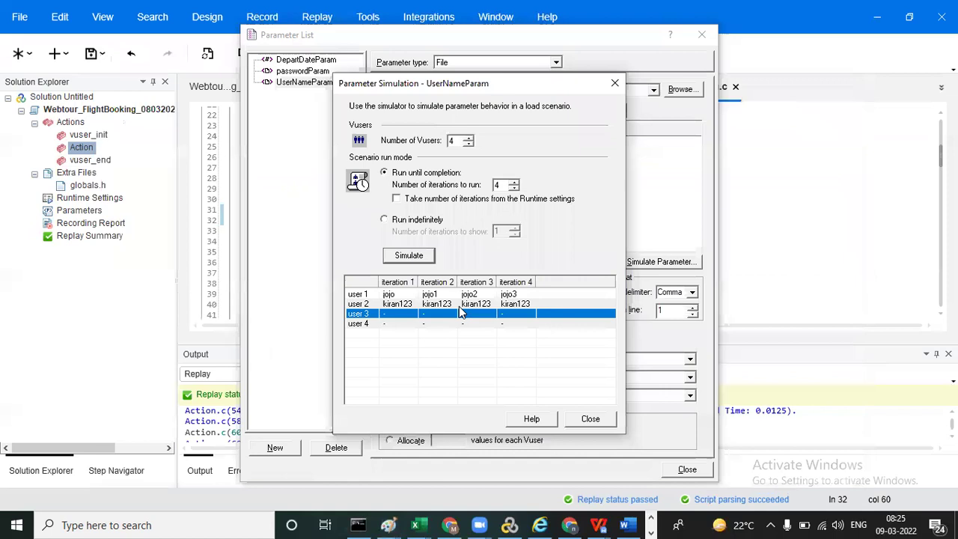
click(589, 419)
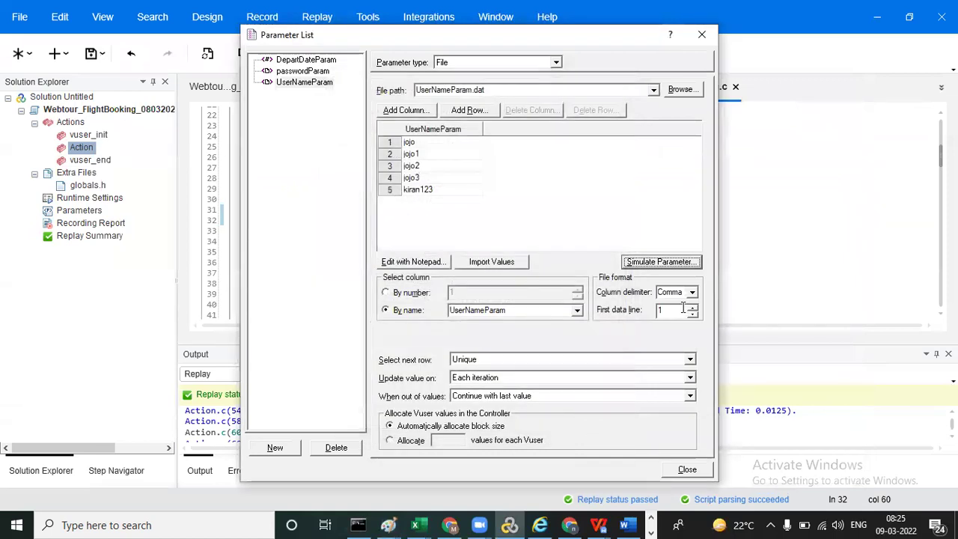
click(571, 395)
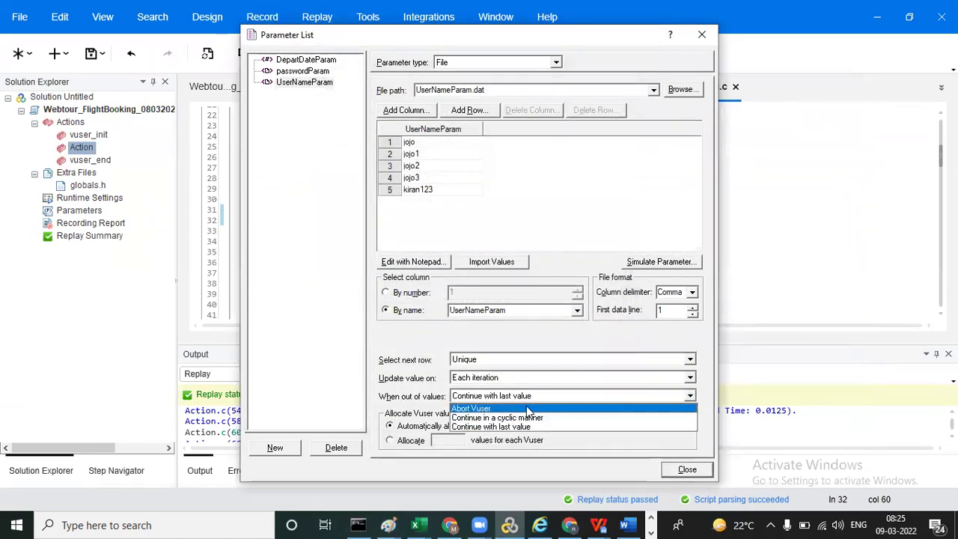
click(527, 407)
click(658, 262)
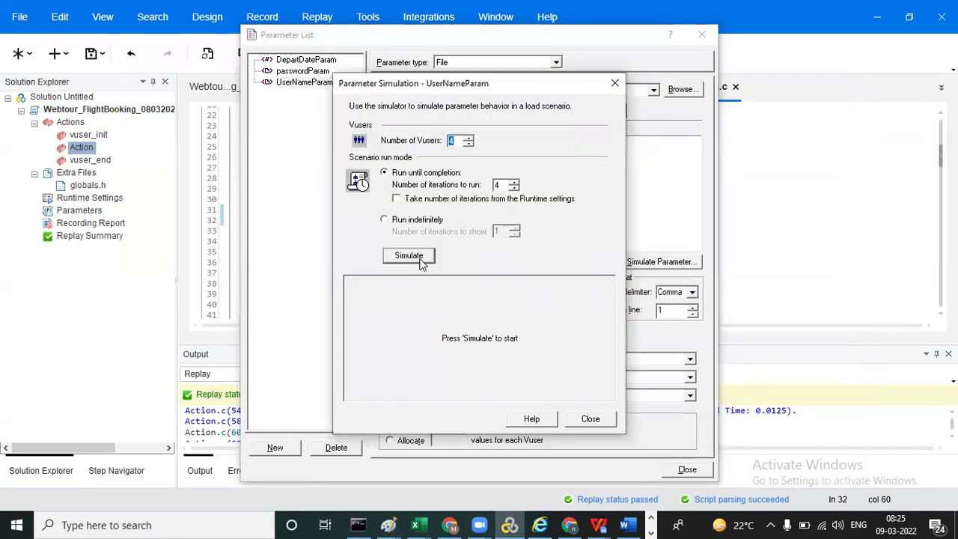
click(413, 257)
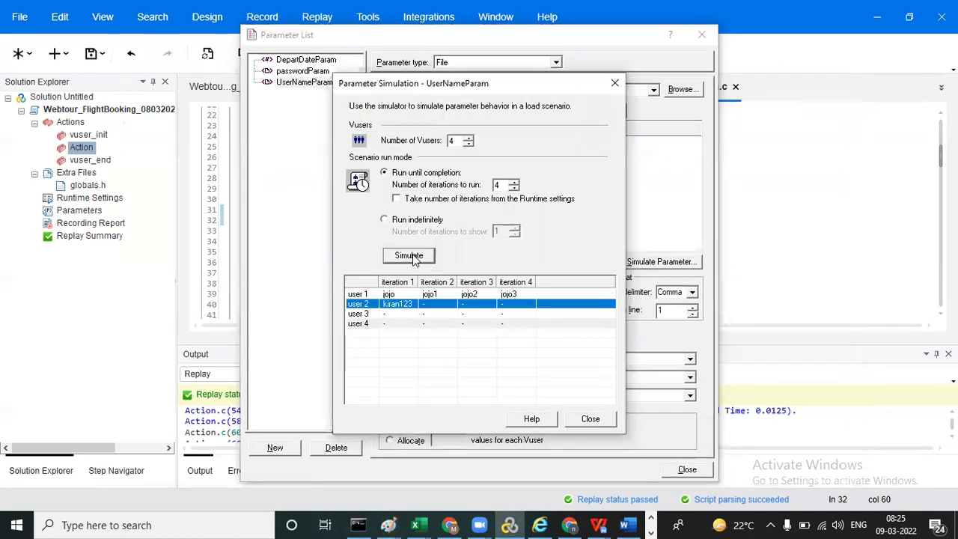
click(590, 419)
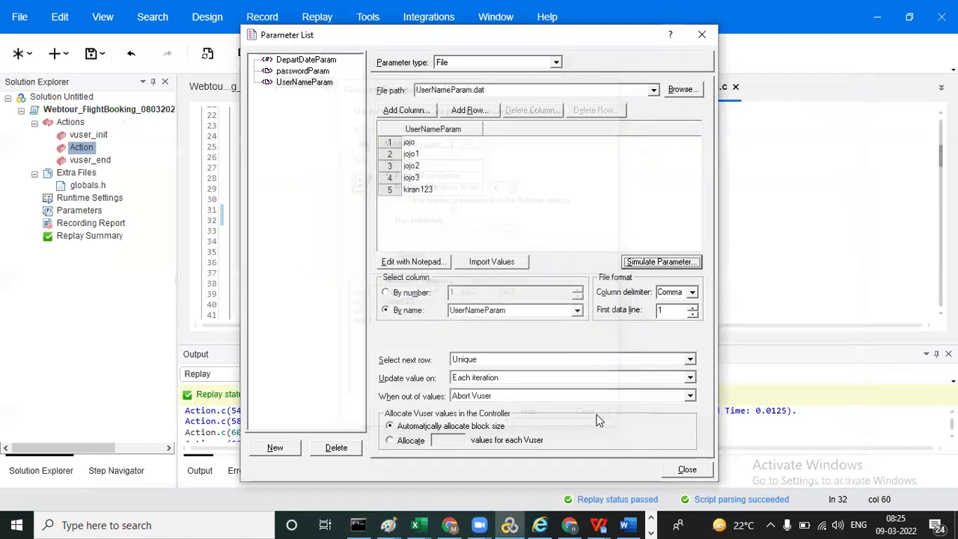
Step: Set UserNameParam to Continue with last value when out of values and simulate it again
click(551, 395)
click(519, 428)
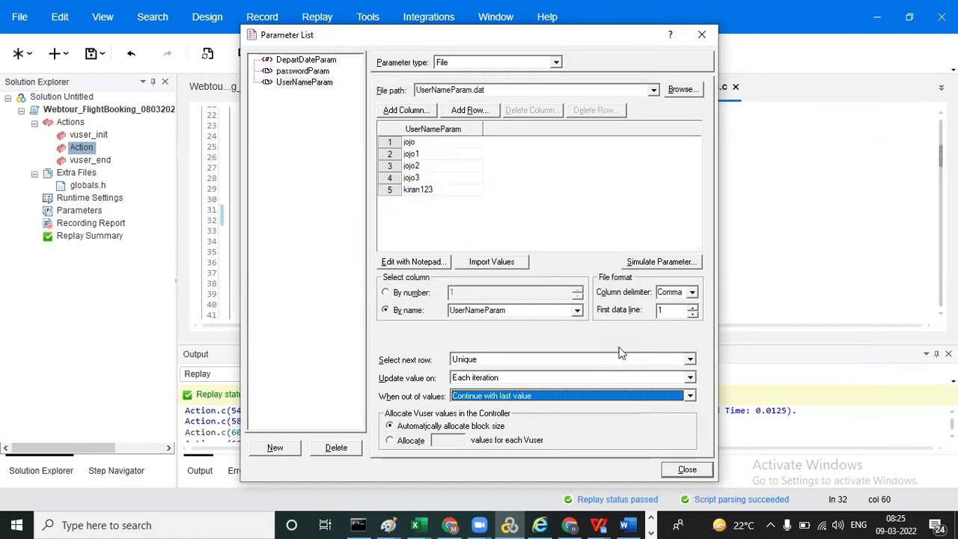
click(661, 261)
click(415, 261)
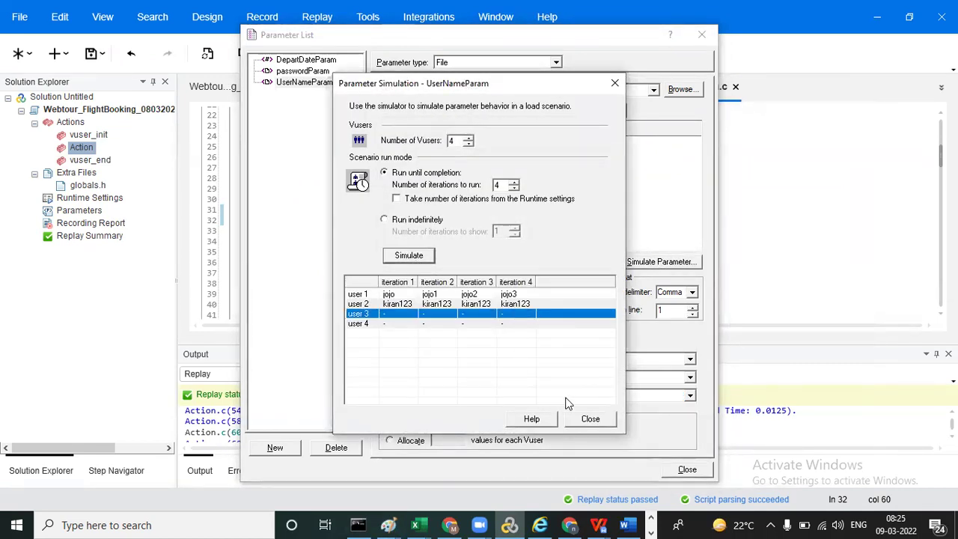
click(588, 419)
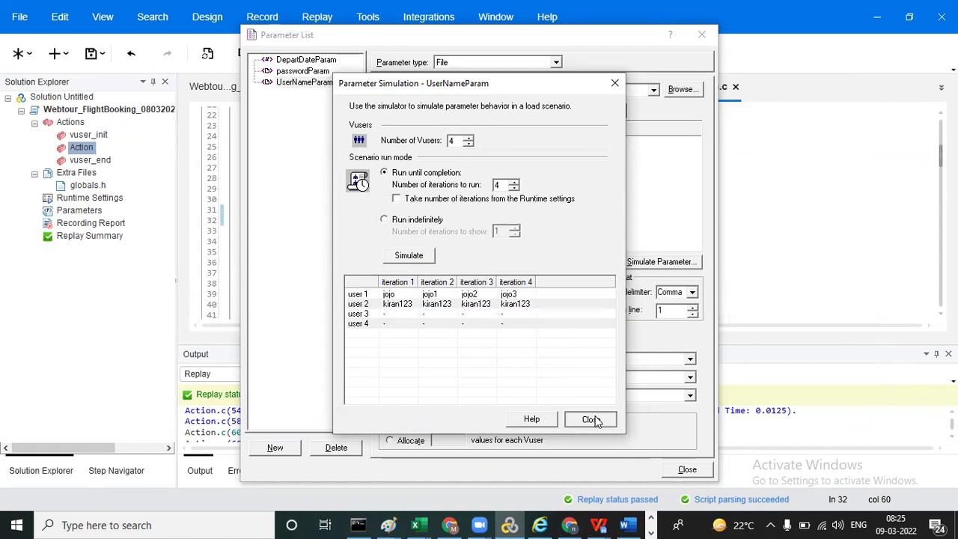
Step: Set UserNameParam with Unique row selection to update its value Once, and simulate it
click(528, 377)
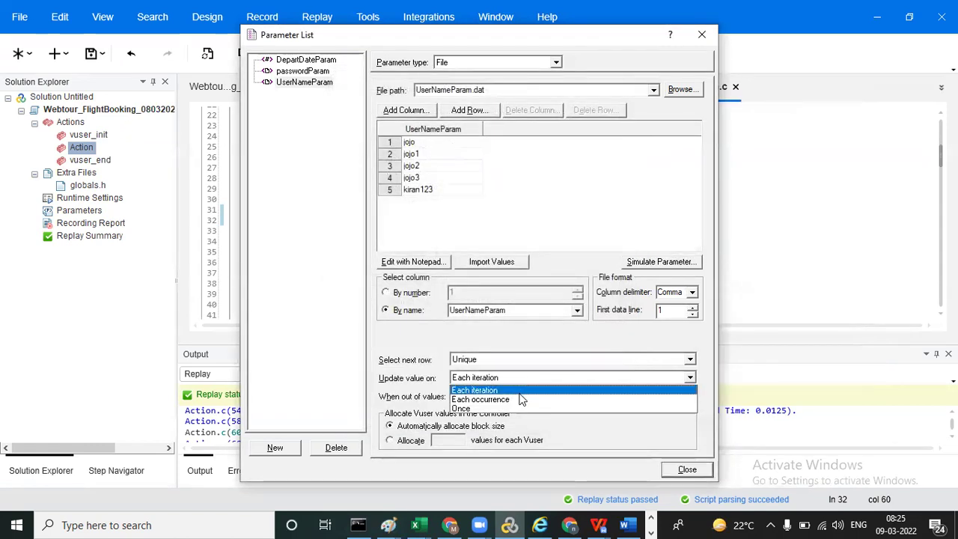
click(513, 408)
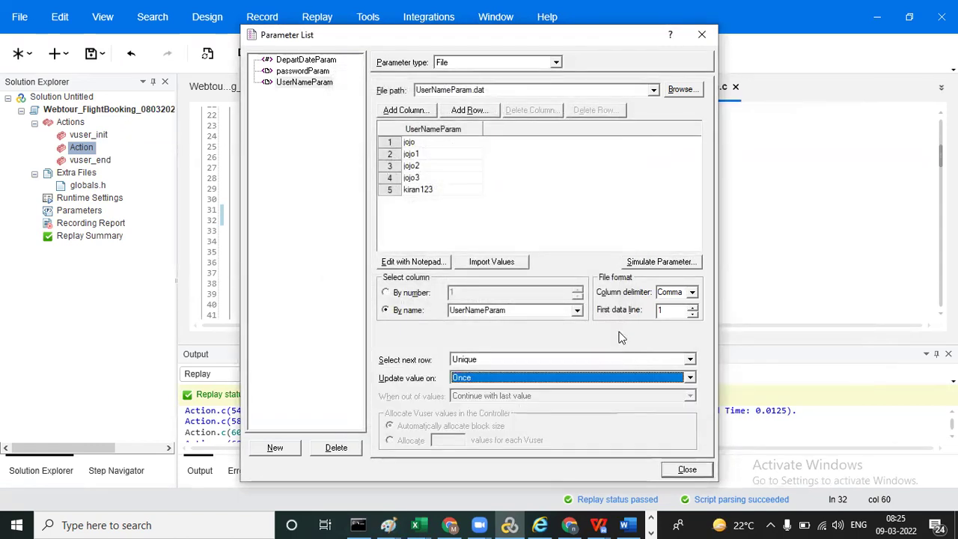
click(668, 262)
click(426, 257)
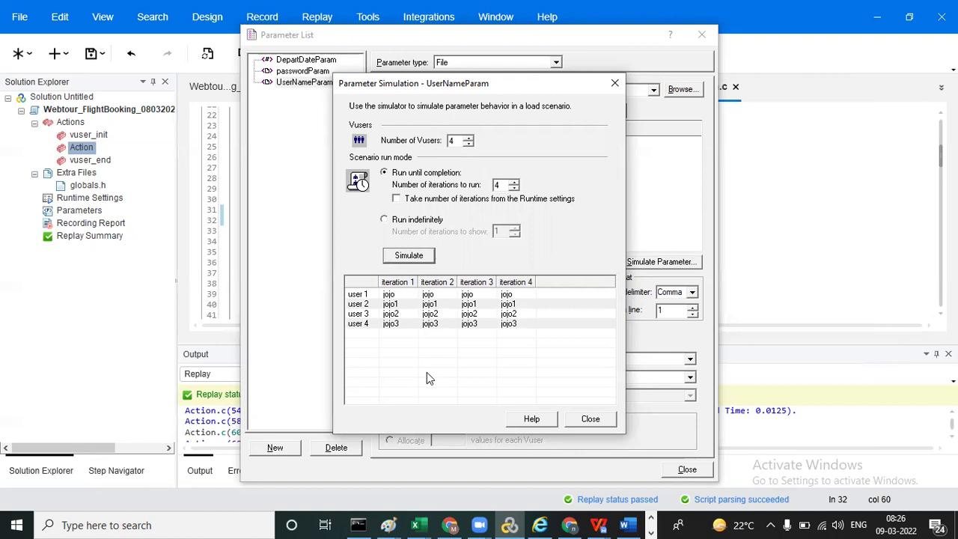
click(590, 419)
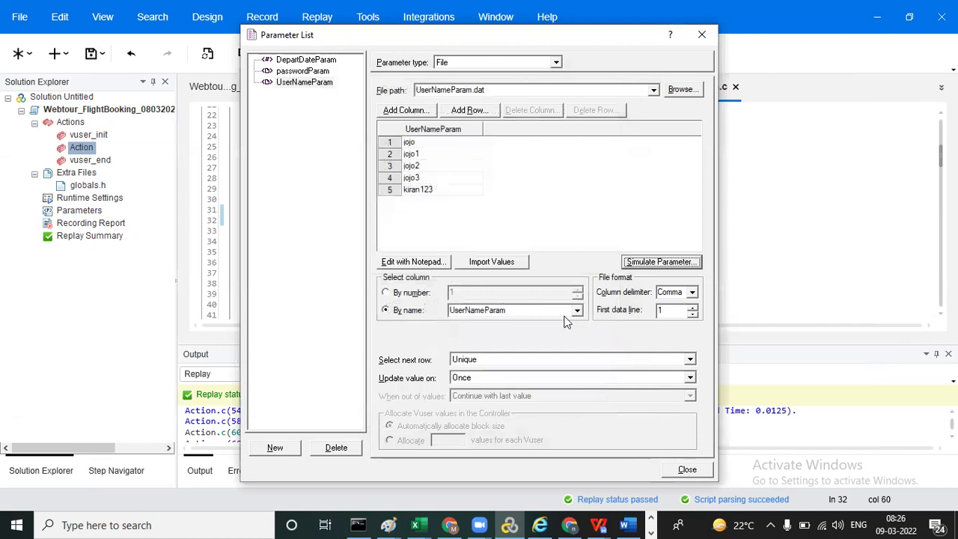
Step: Review the available row selection and value update options for UserNameParam without changing them, and close the parameter list
click(689, 360)
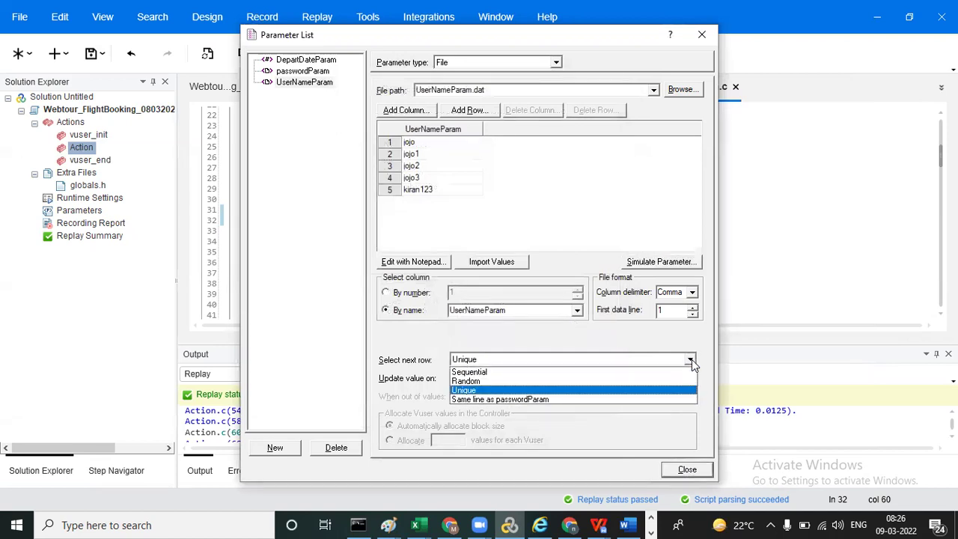
click(628, 428)
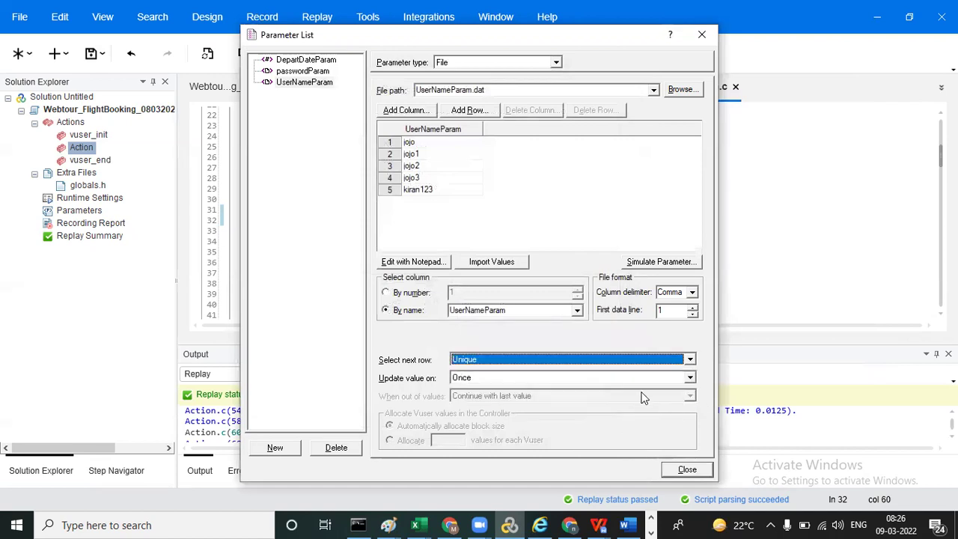
click(652, 382)
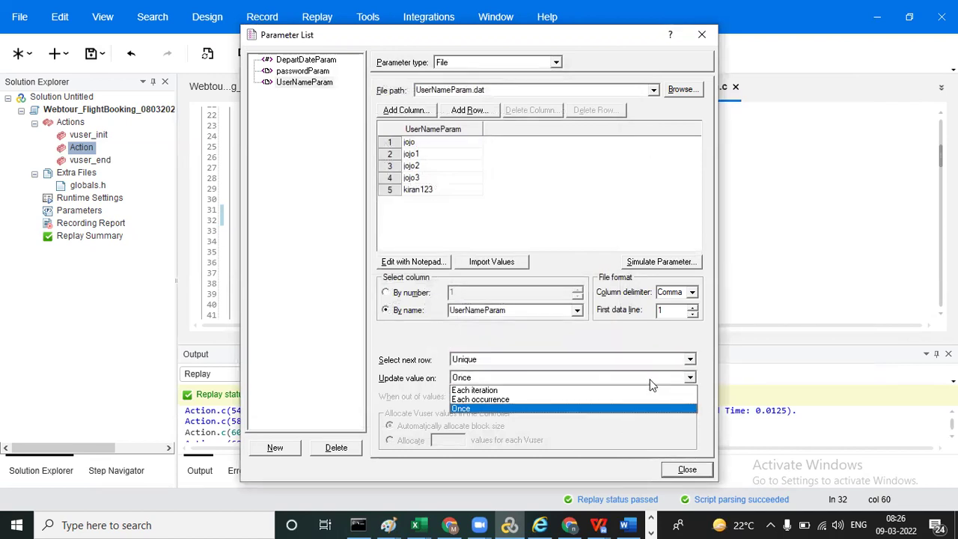
click(570, 339)
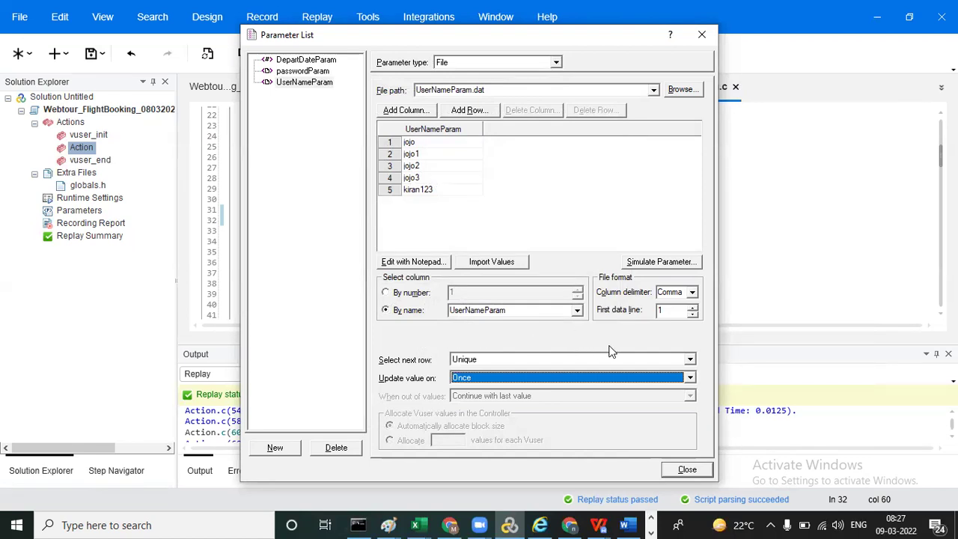
click(690, 377)
click(690, 378)
click(690, 358)
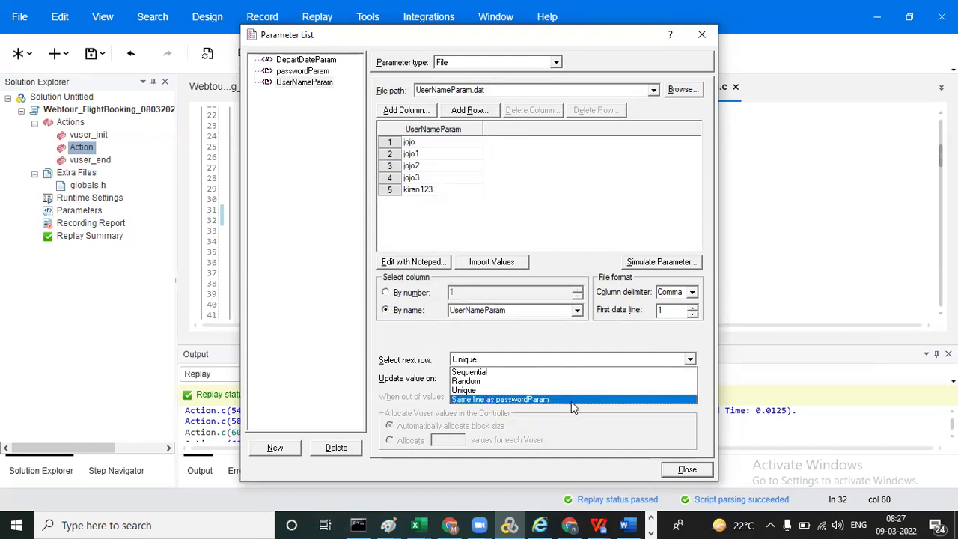
click(622, 335)
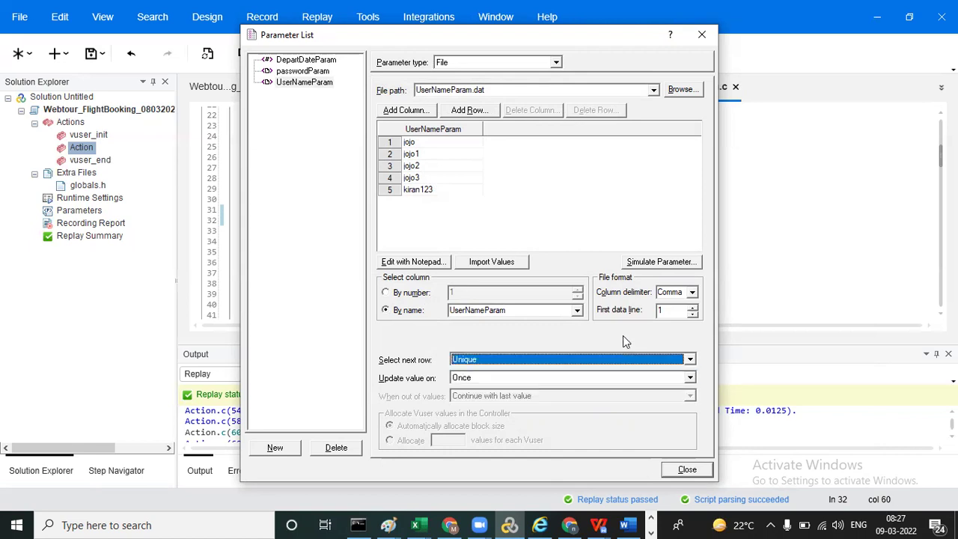
click(703, 40)
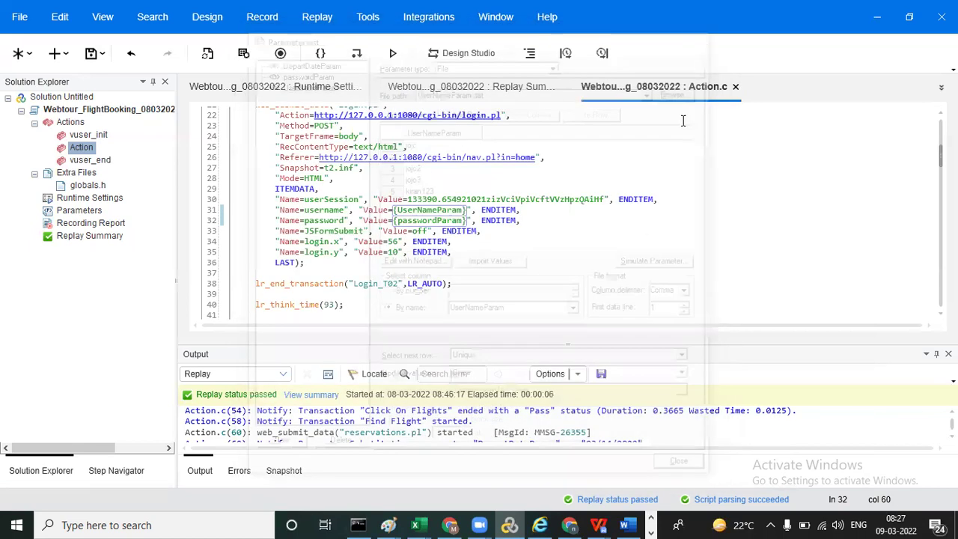
Step: Regenerate the script from the recording, overwriting the changes made since, and open the Action script
click(692, 234)
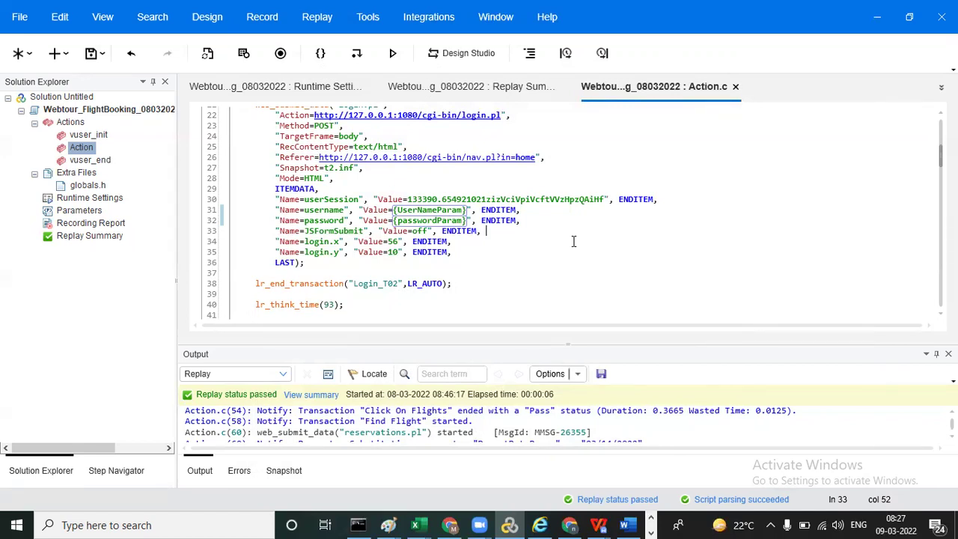
click(131, 53)
click(207, 55)
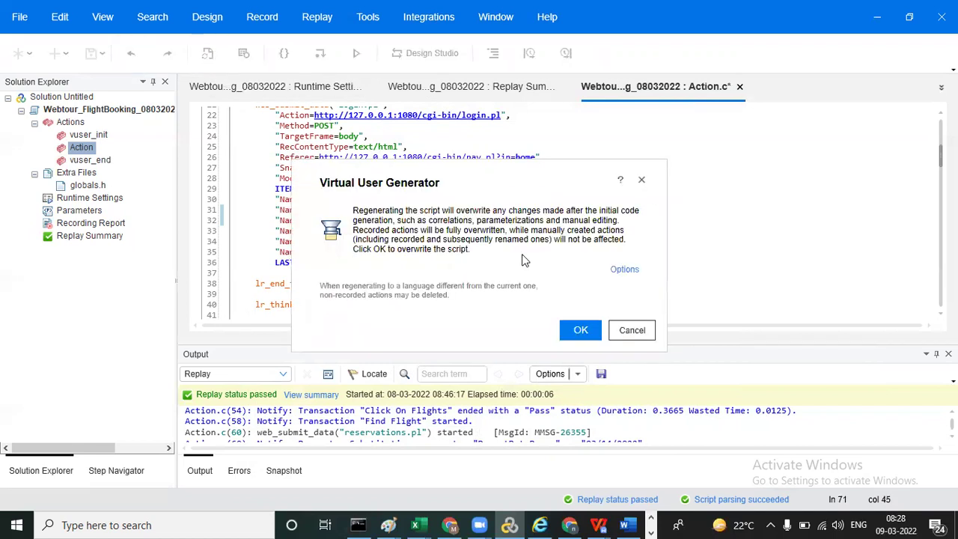
click(582, 330)
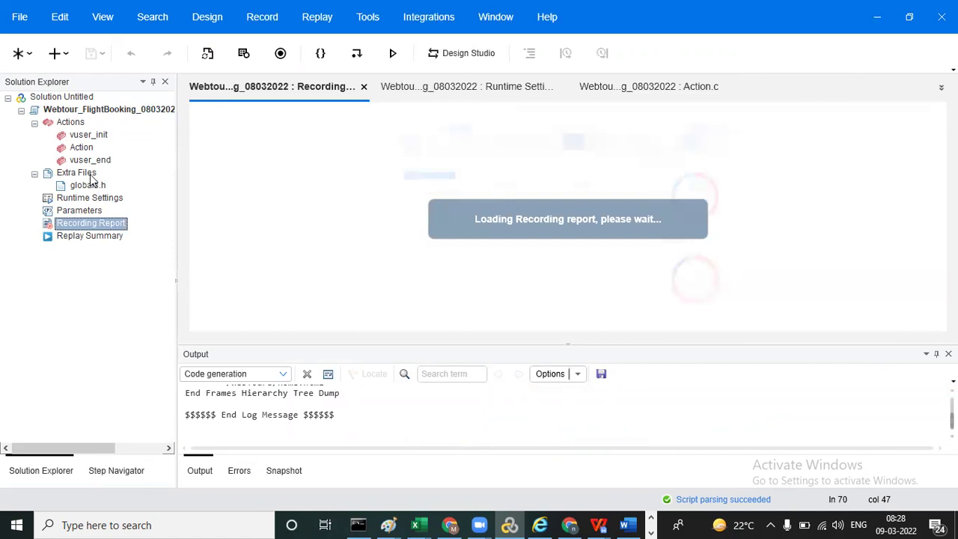
double_click(82, 148)
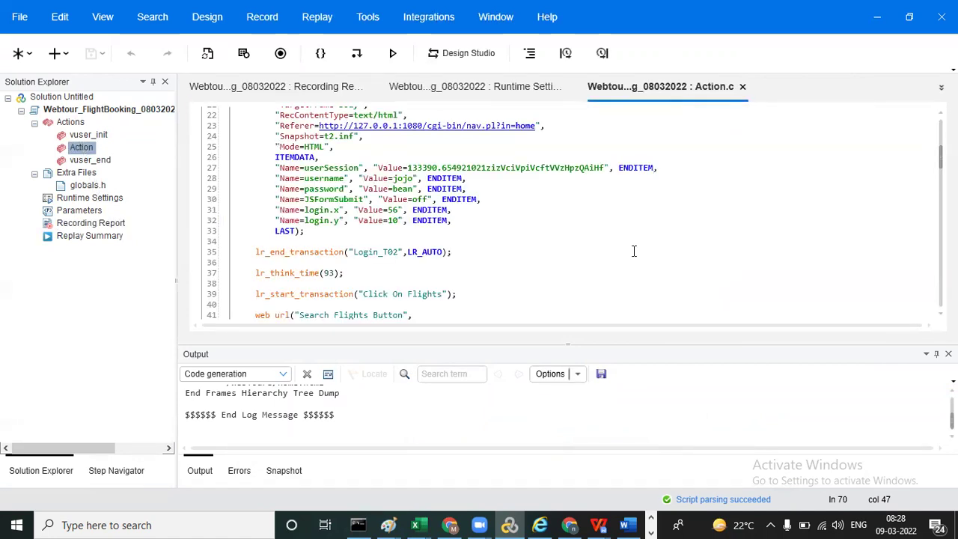
Step: Start replacing the username value in the login.pl request with a new parameter
scroll(567, 213, up, 7)
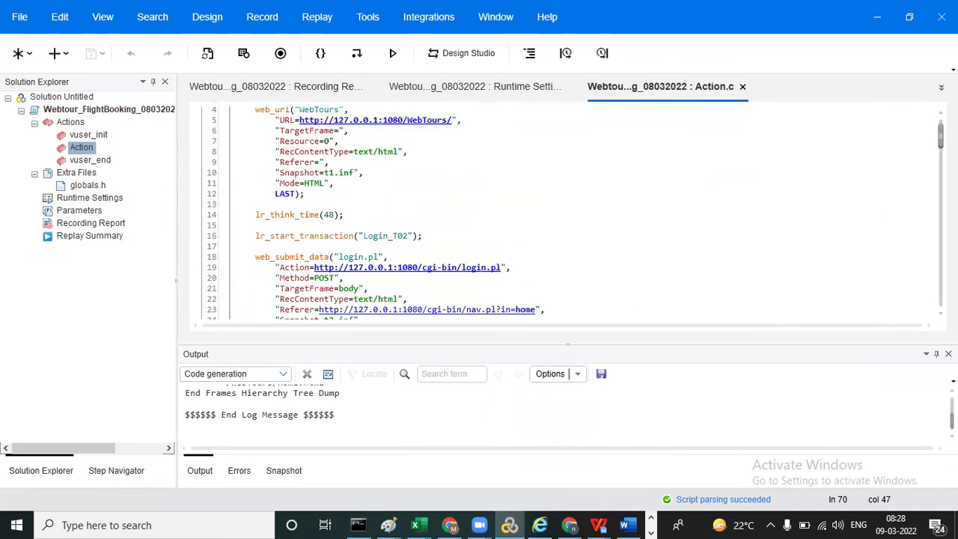
scroll(568, 213, down, 8)
scroll(567, 214, up, 2)
scroll(578, 292, up, 2)
scroll(579, 292, down, 2)
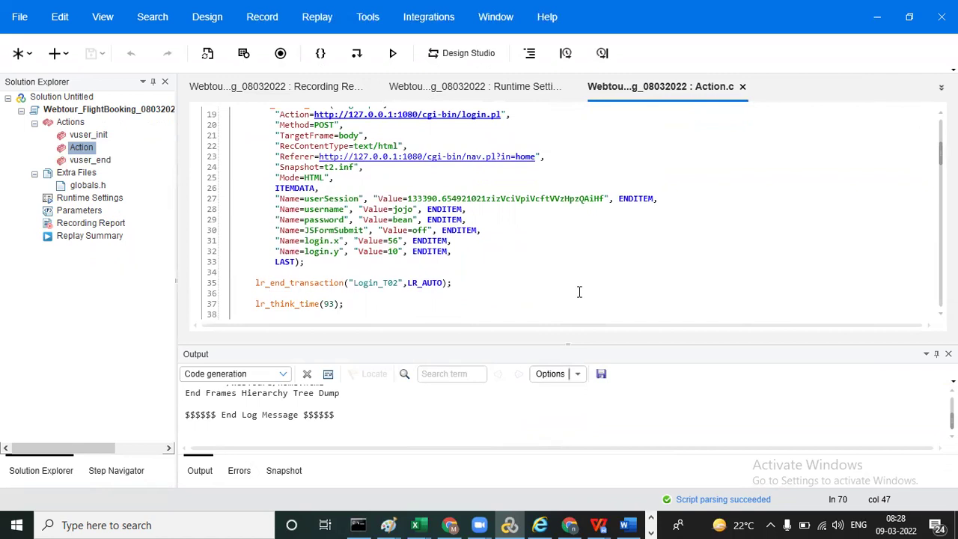
double_click(402, 210)
right_click(402, 212)
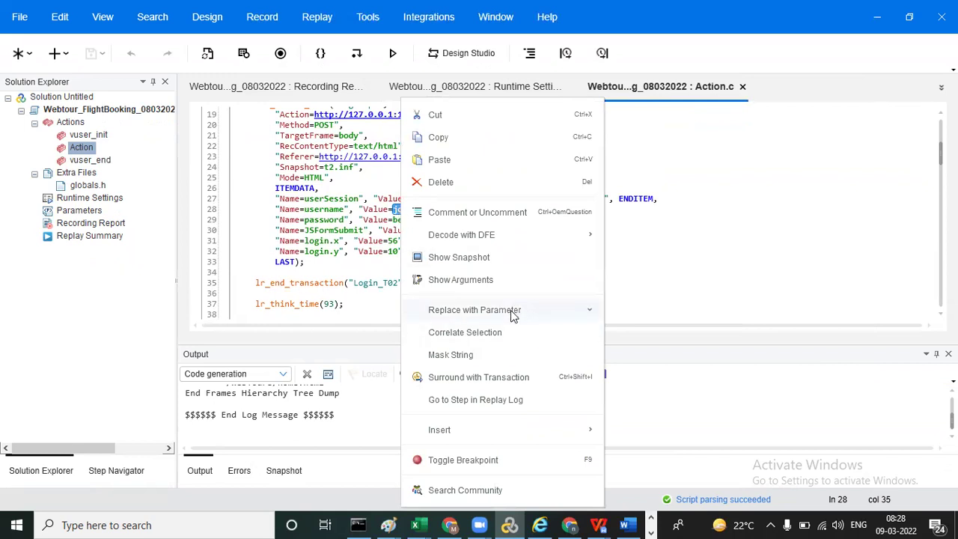
mouse_move(513, 315)
click(652, 316)
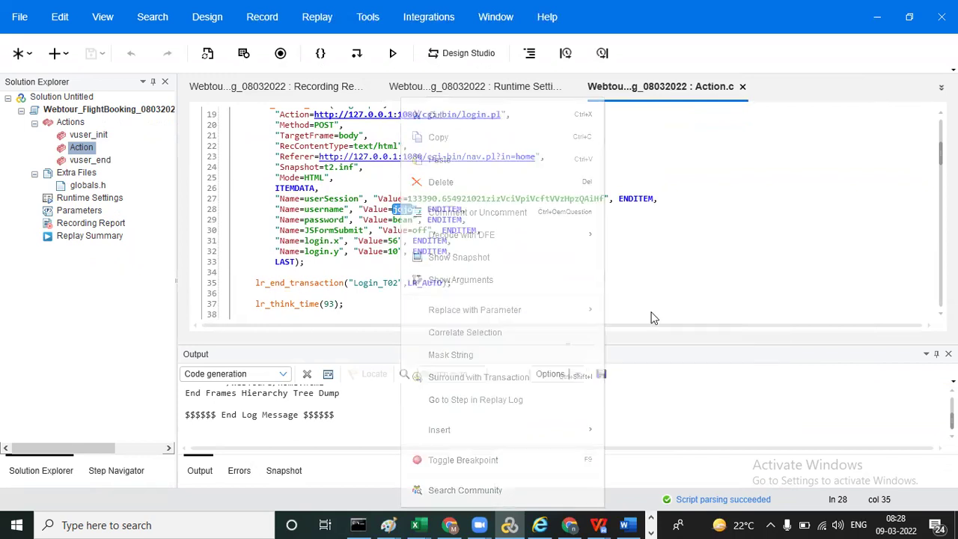
Step: Enter UserNameParam as the parameter name and review that parameter's properties
drag(471, 232, 431, 232)
text(UserNameParam)
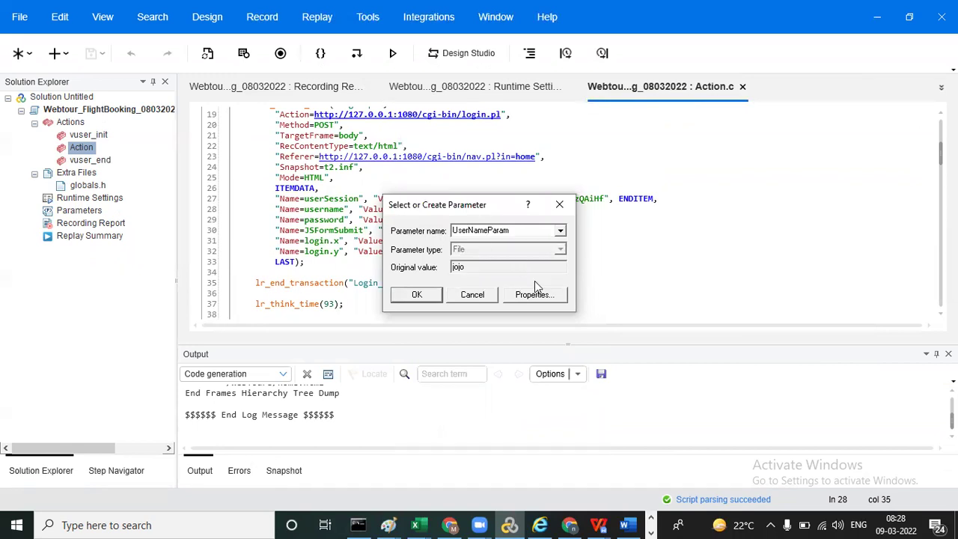
click(537, 298)
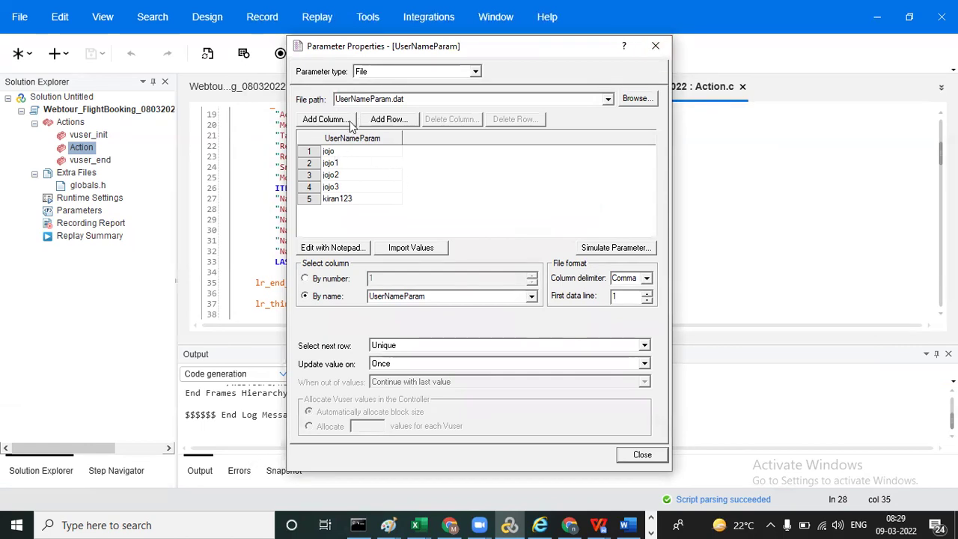
click(651, 42)
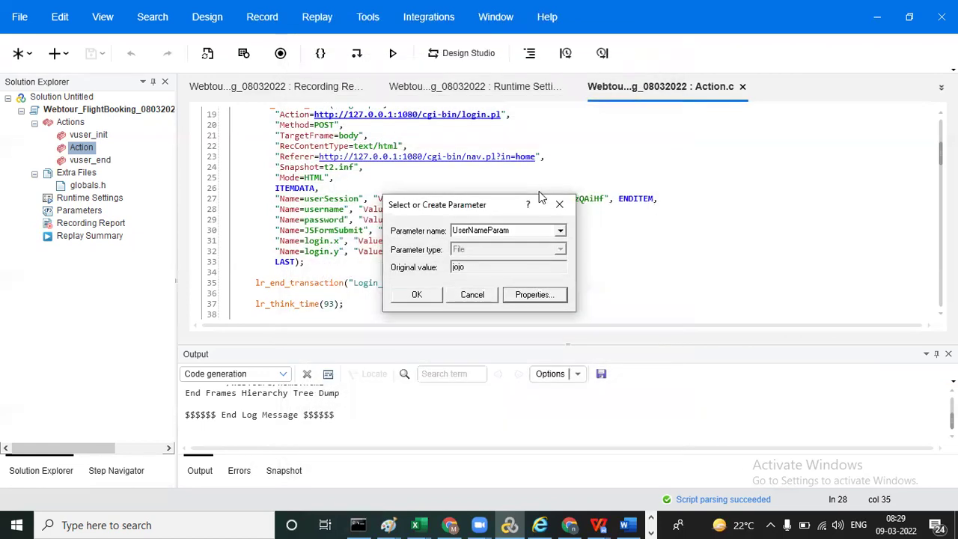
Step: Change the parameter name to UserName and create its data table in UserName.dat
double_click(514, 230)
right_click(513, 231)
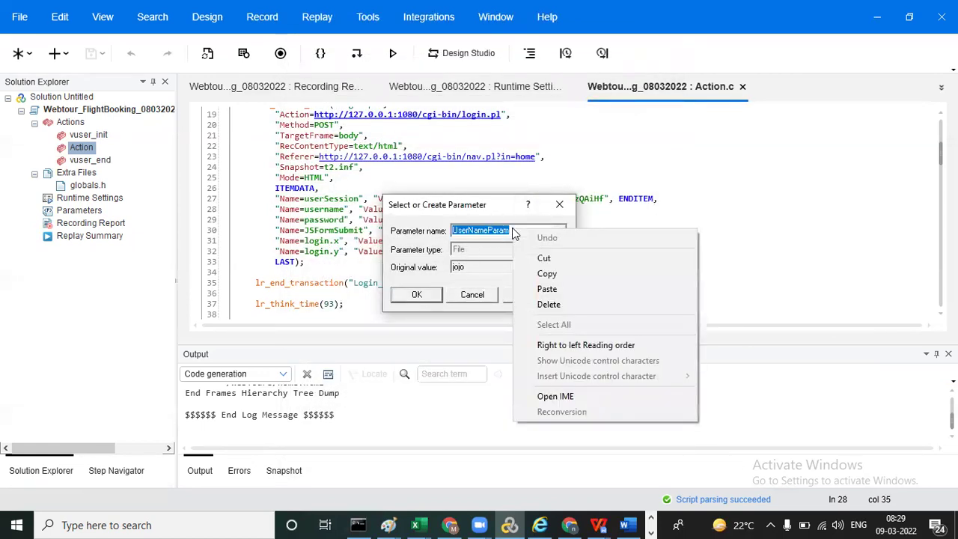
click(508, 230)
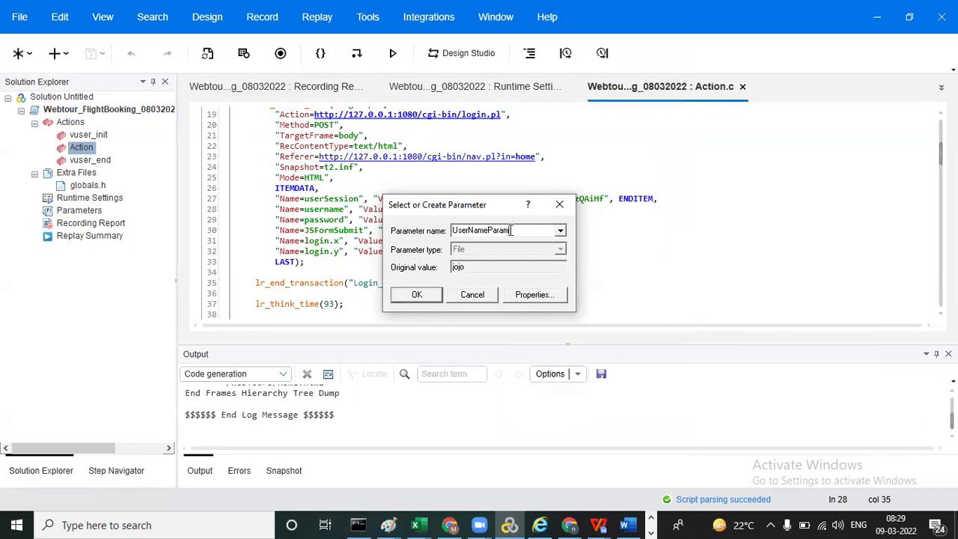
key(BackSpace)
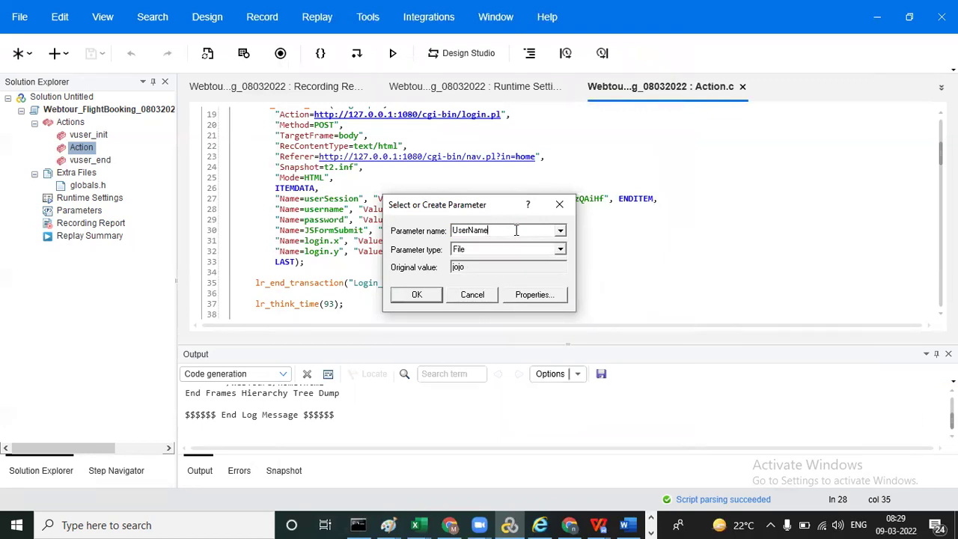
click(536, 295)
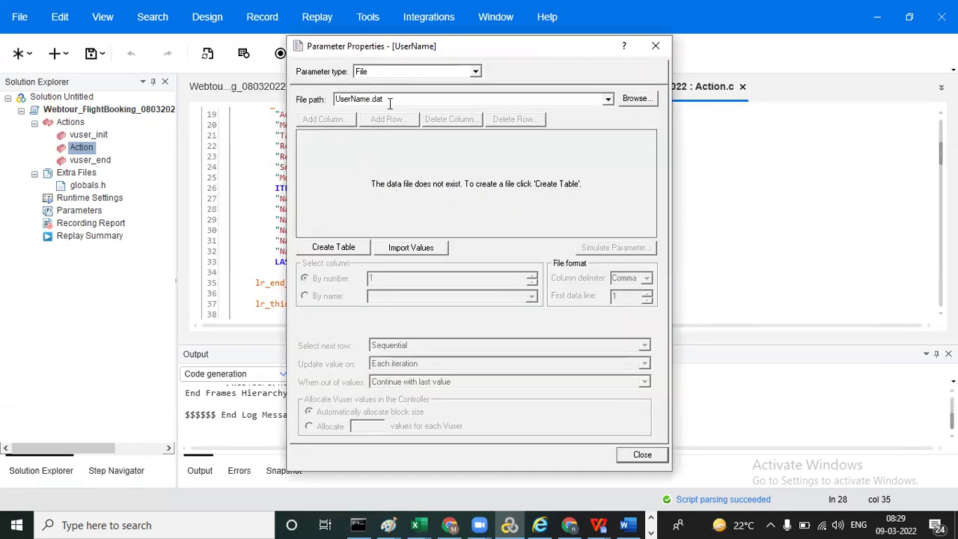
click(329, 250)
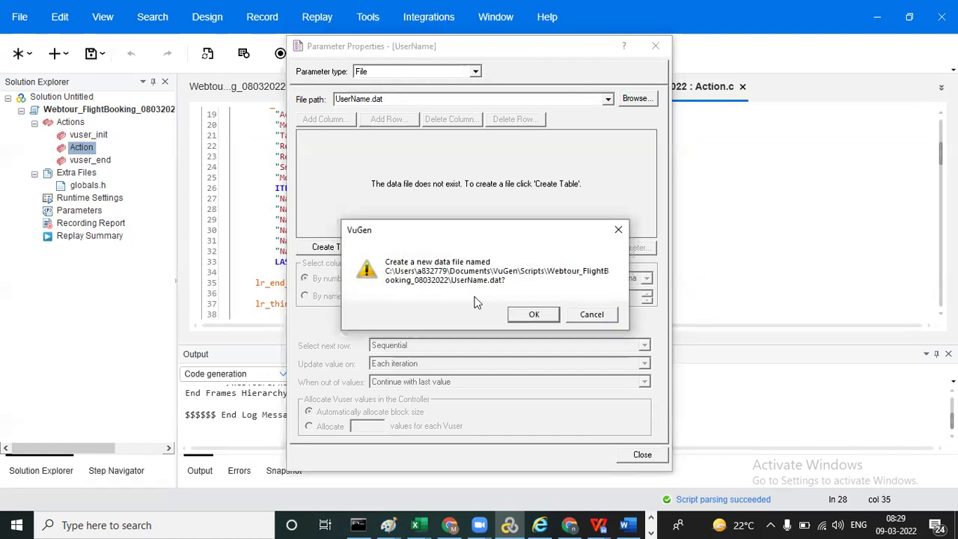
click(529, 316)
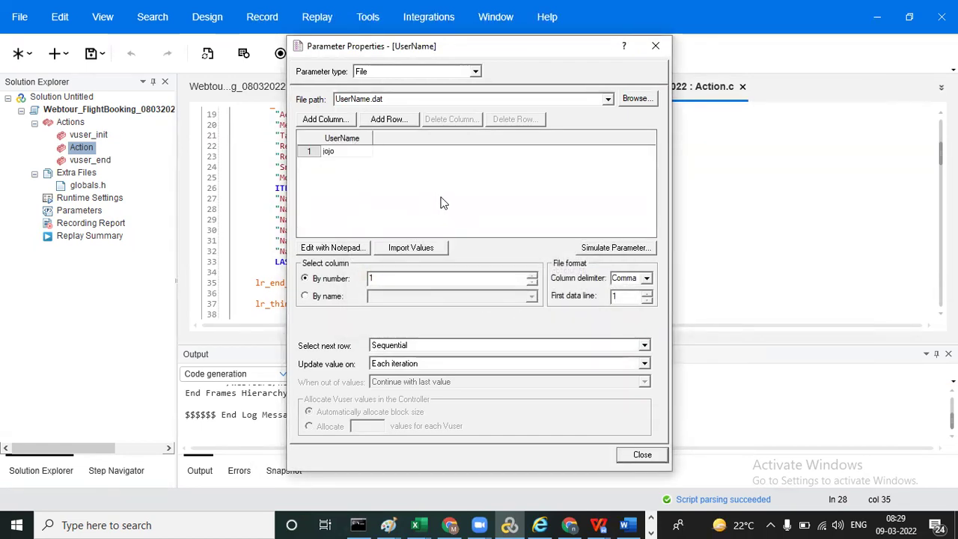
Step: Apply the UserName parameter to the username value only, without replacing other occurrences of the string
click(644, 455)
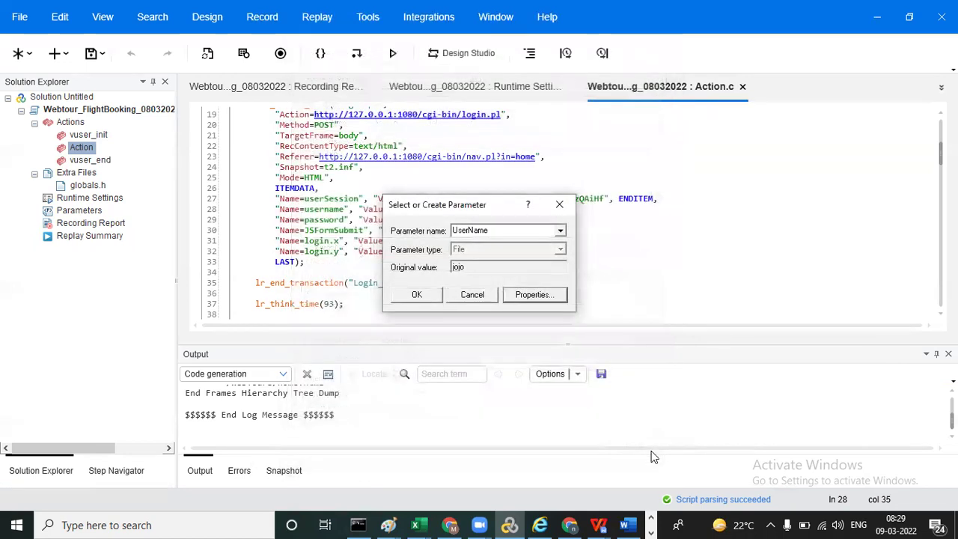
click(428, 293)
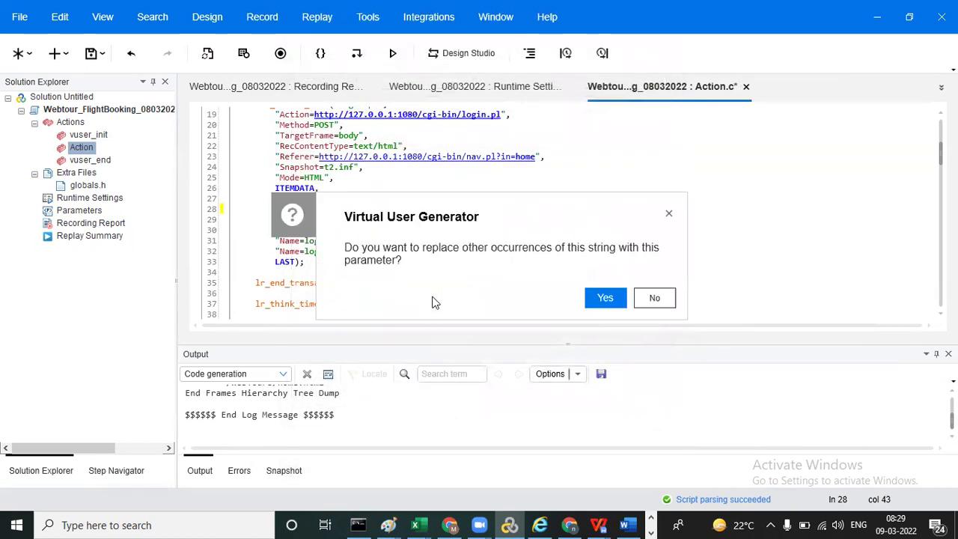
click(656, 298)
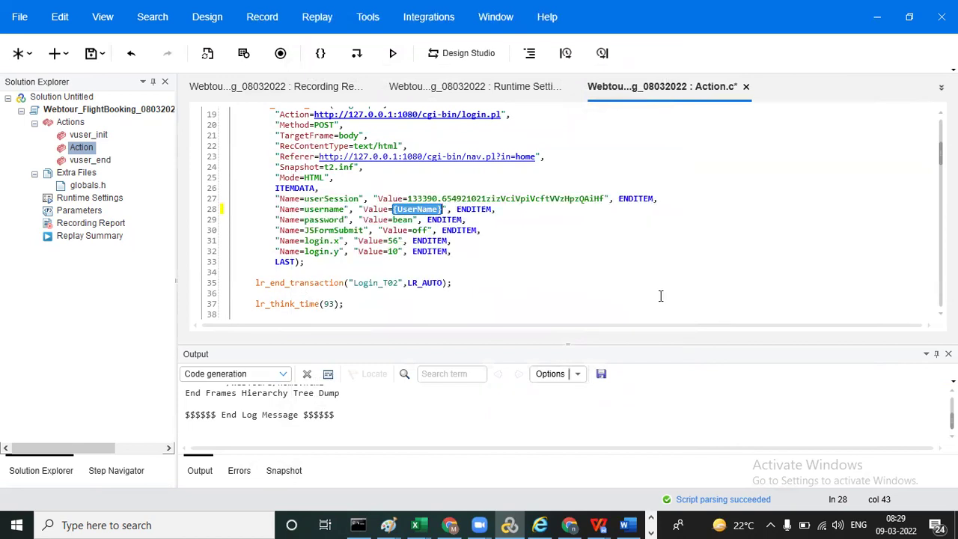
Step: Start replacing the password value in the login.pl request with a new parameter named Pwd
double_click(401, 219)
right_click(402, 224)
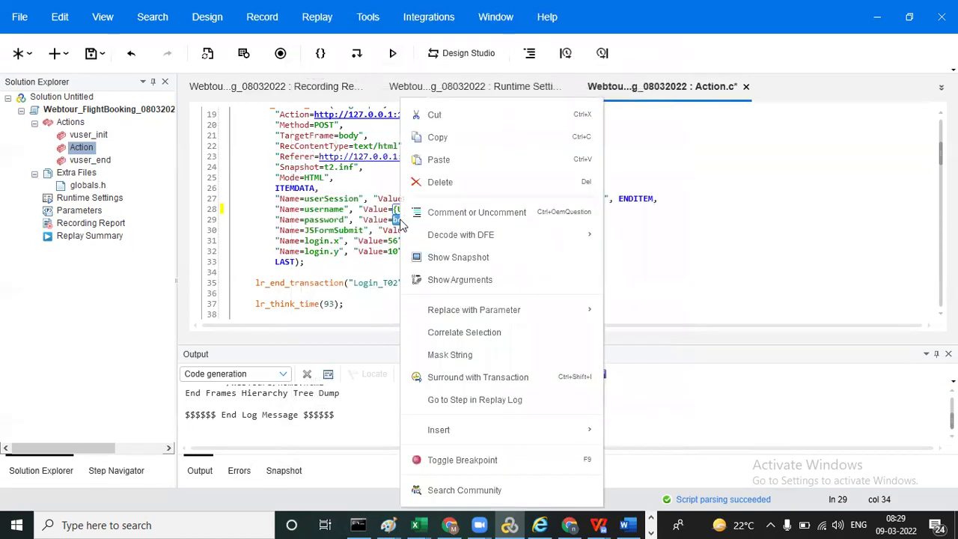
mouse_move(502, 310)
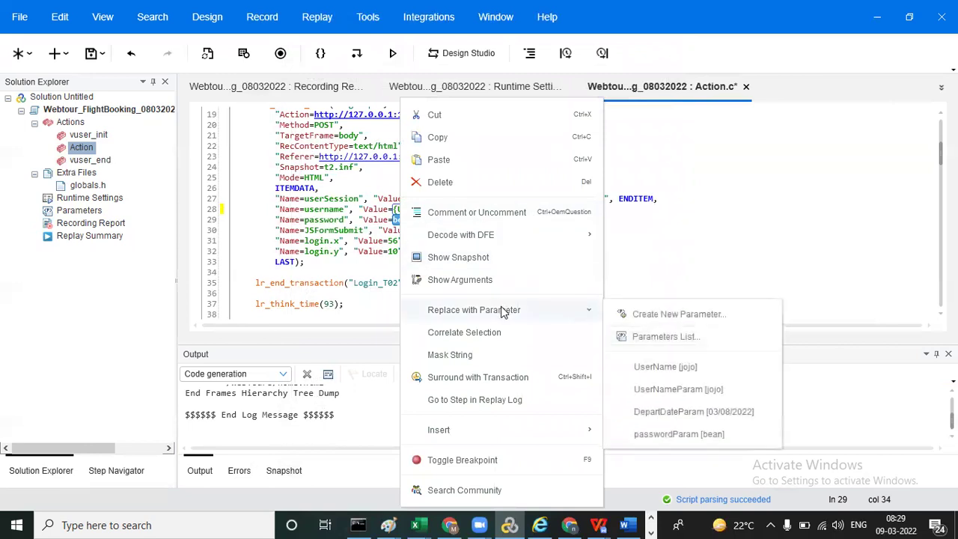
click(673, 314)
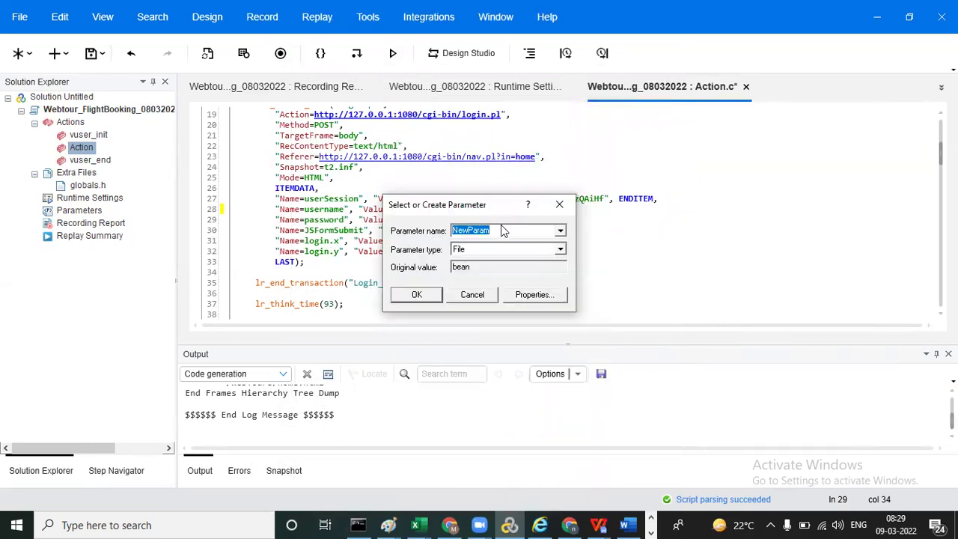
text(Pas)
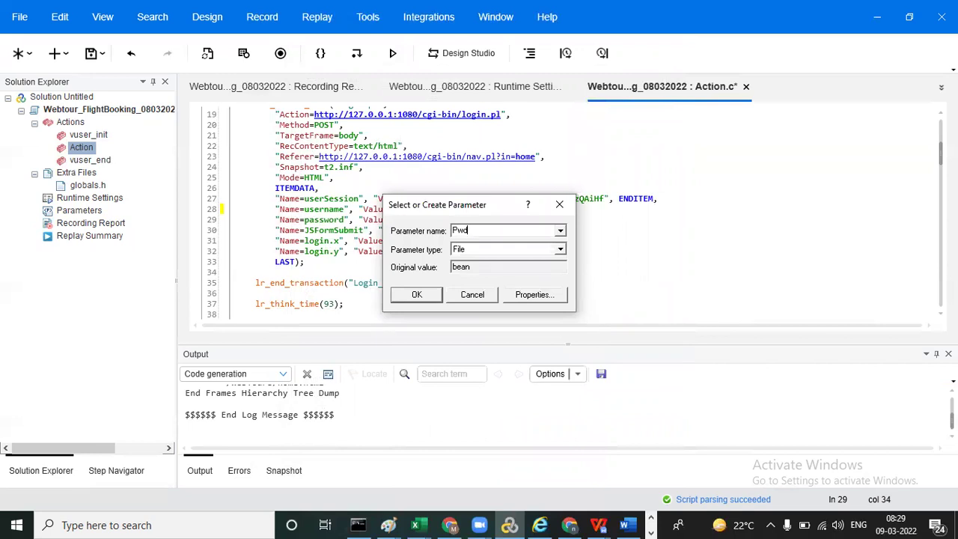
Step: Point the Pwd parameter to the UserName.dat file and add a column named Pwd to it
click(547, 299)
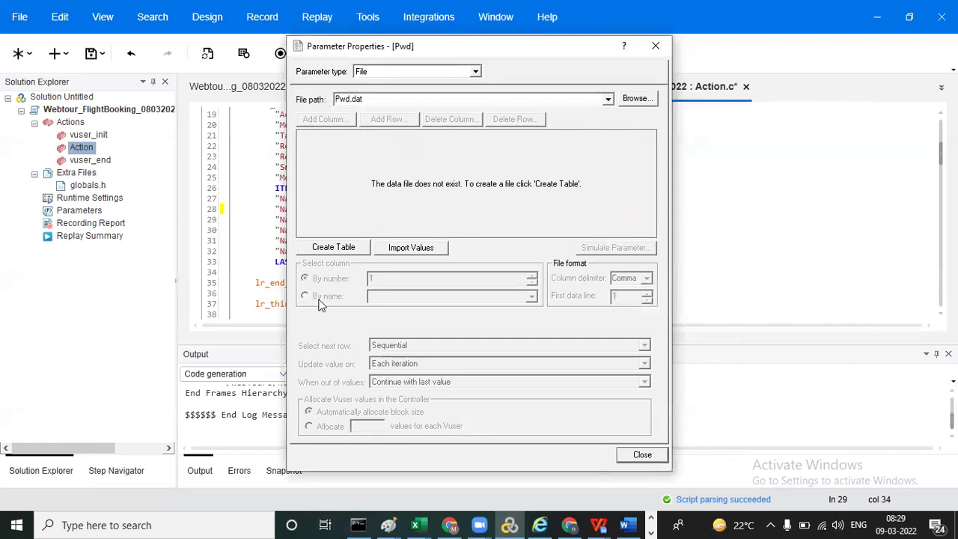
click(608, 102)
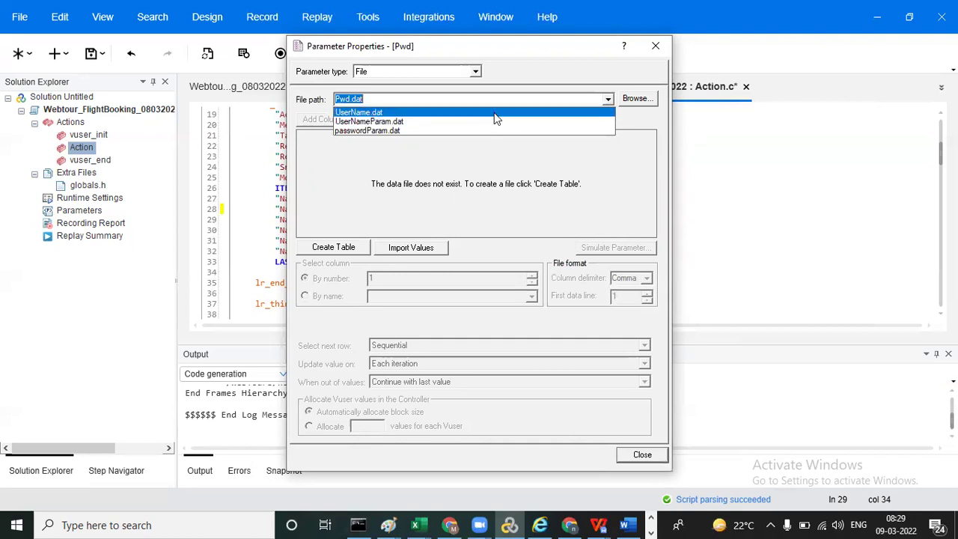
click(494, 113)
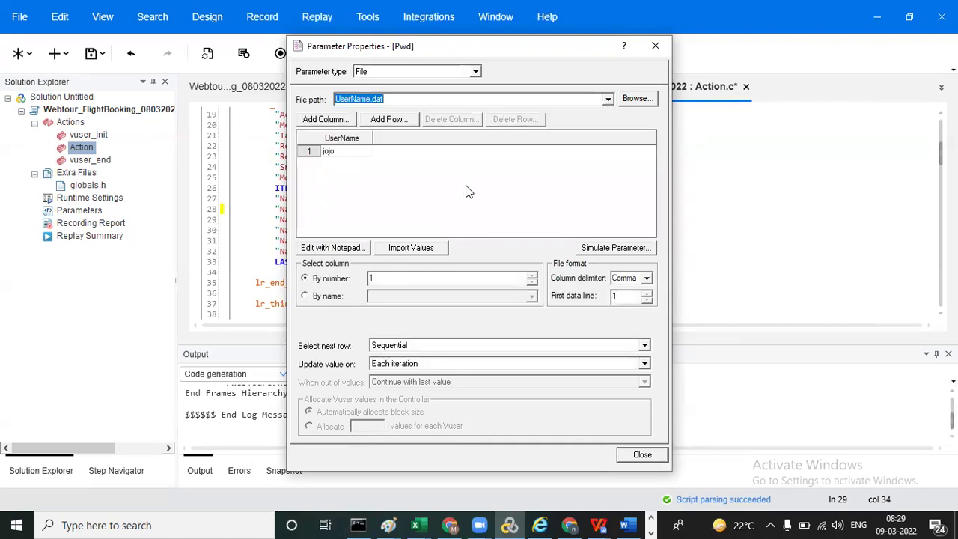
click(324, 124)
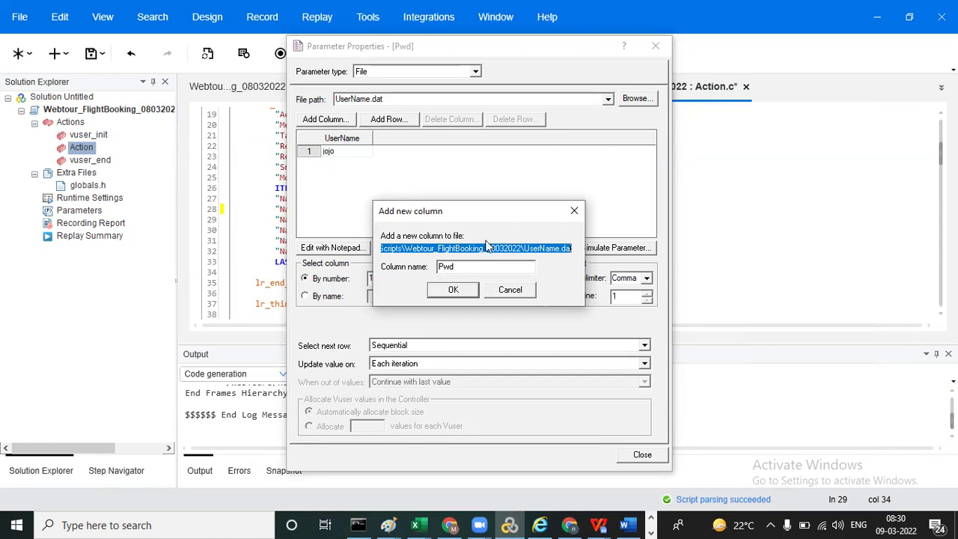
click(444, 293)
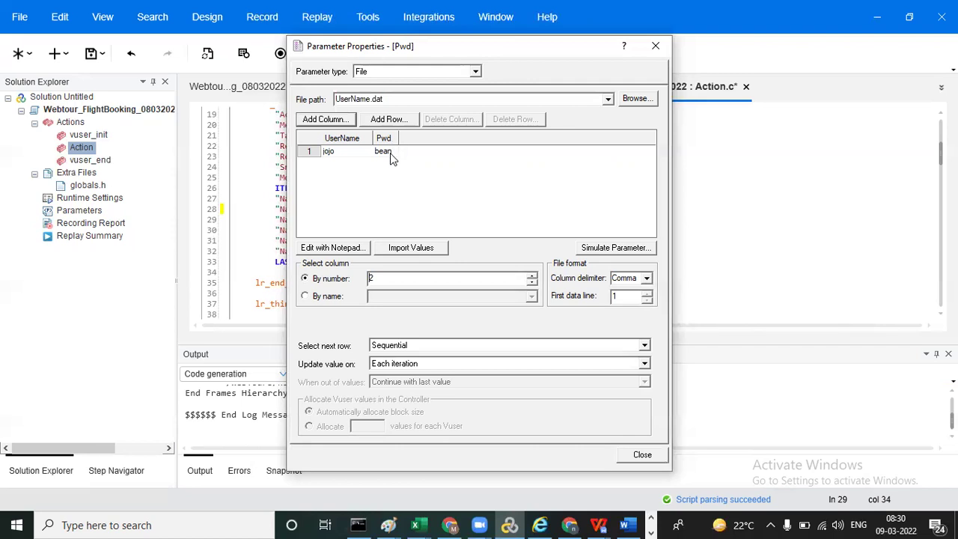
Step: Have the parameter read the Pwd column by name and select its next row with Same line as UserName
click(305, 296)
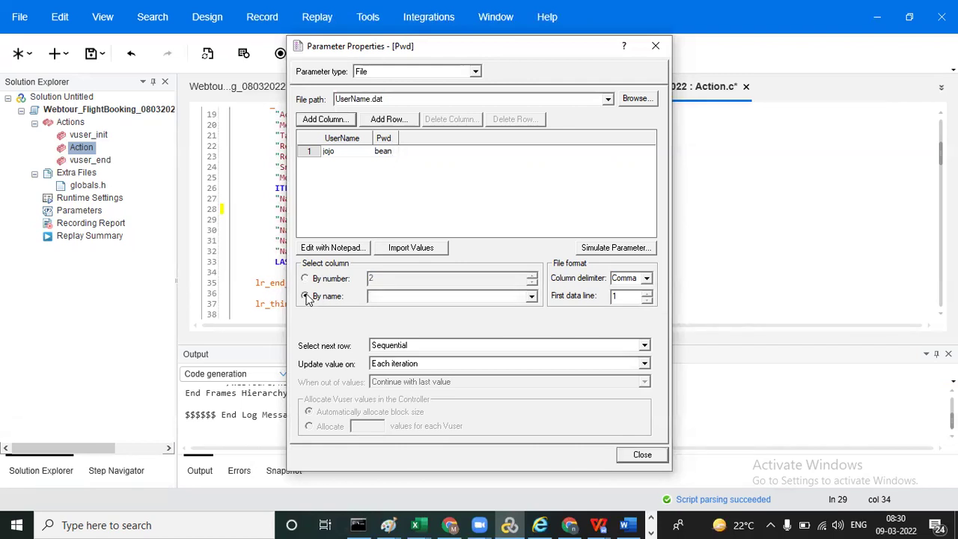
click(532, 296)
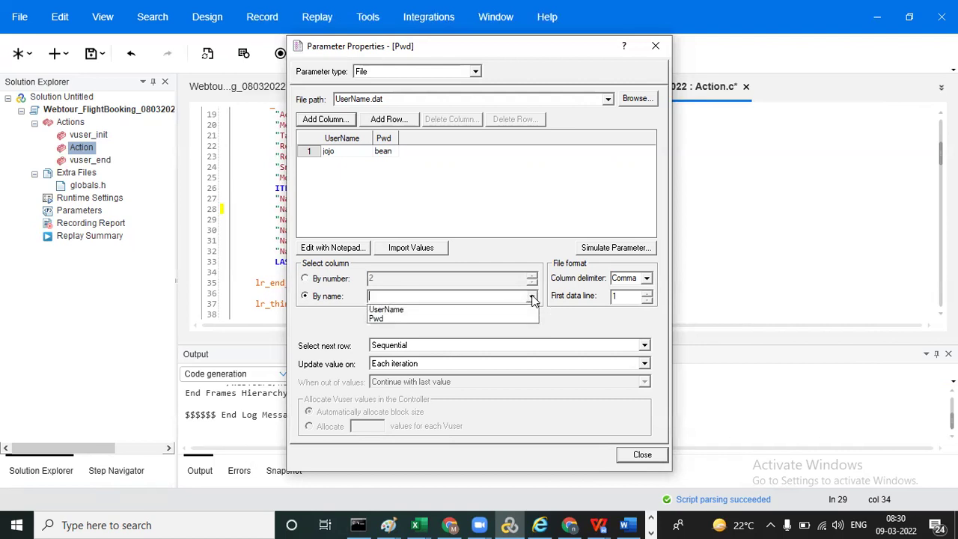
click(466, 321)
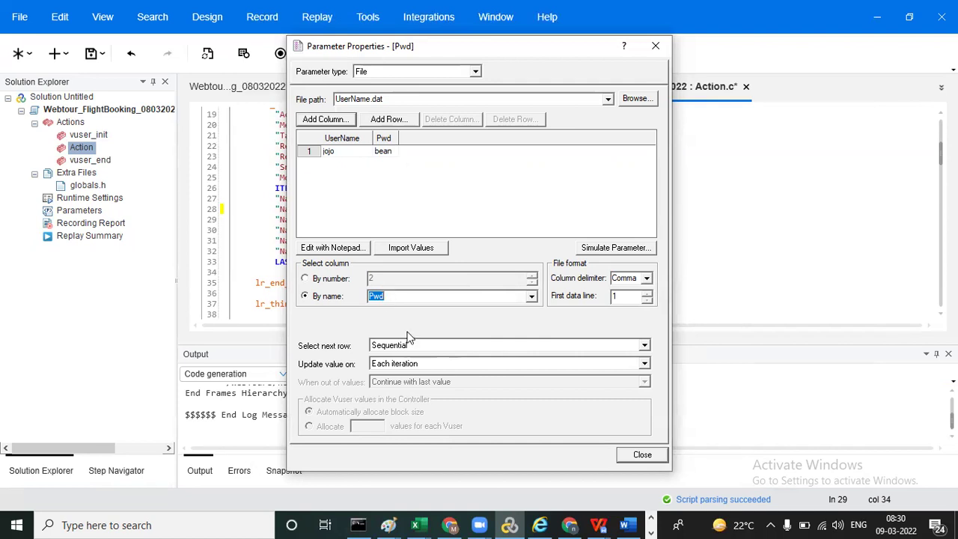
click(644, 347)
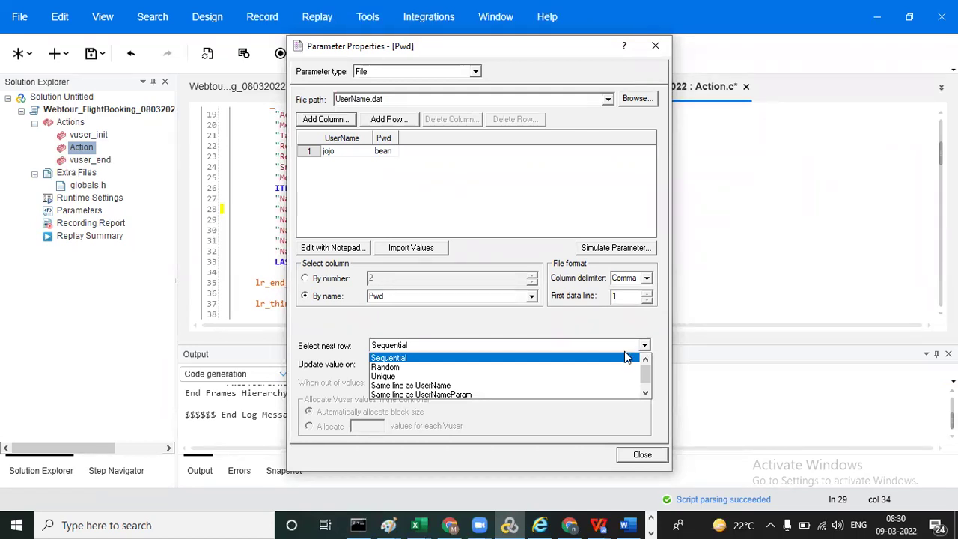
click(533, 385)
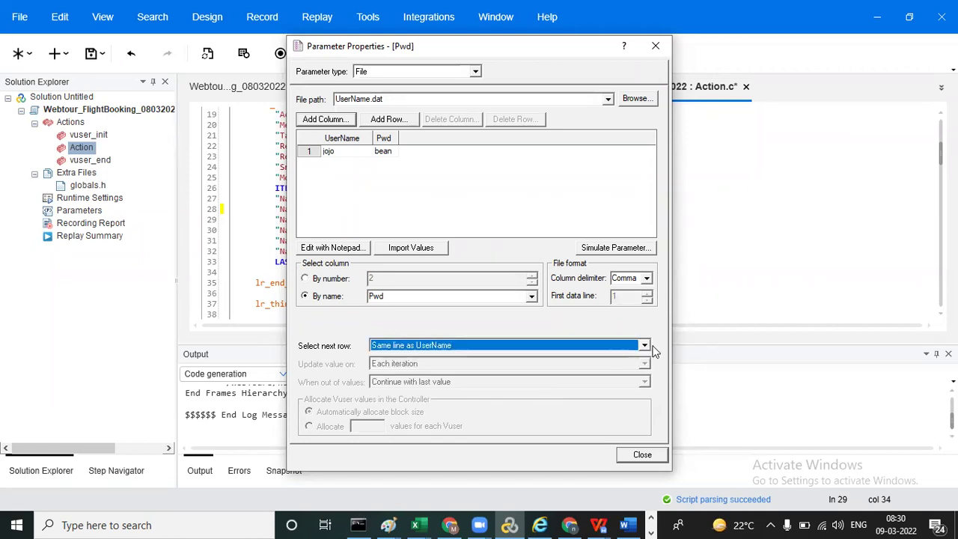
click(648, 347)
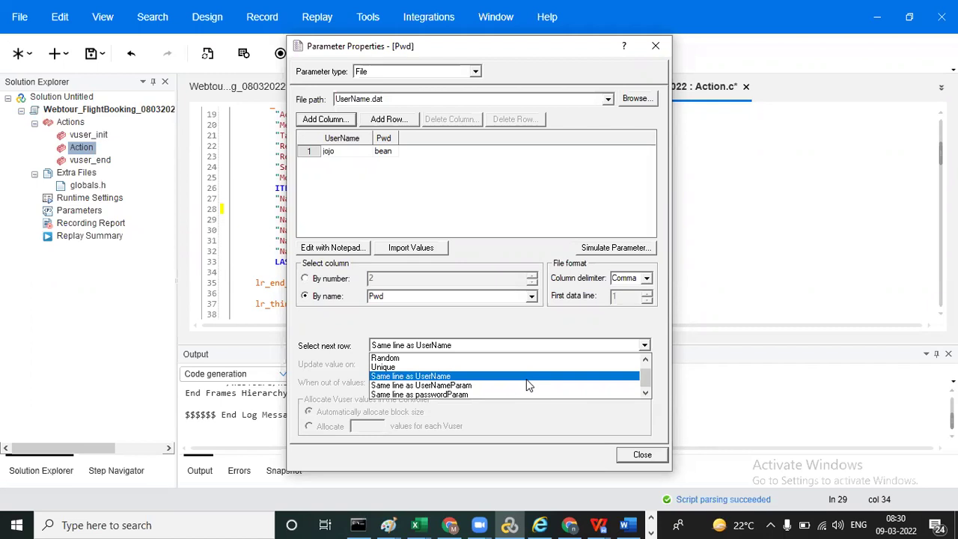
click(480, 377)
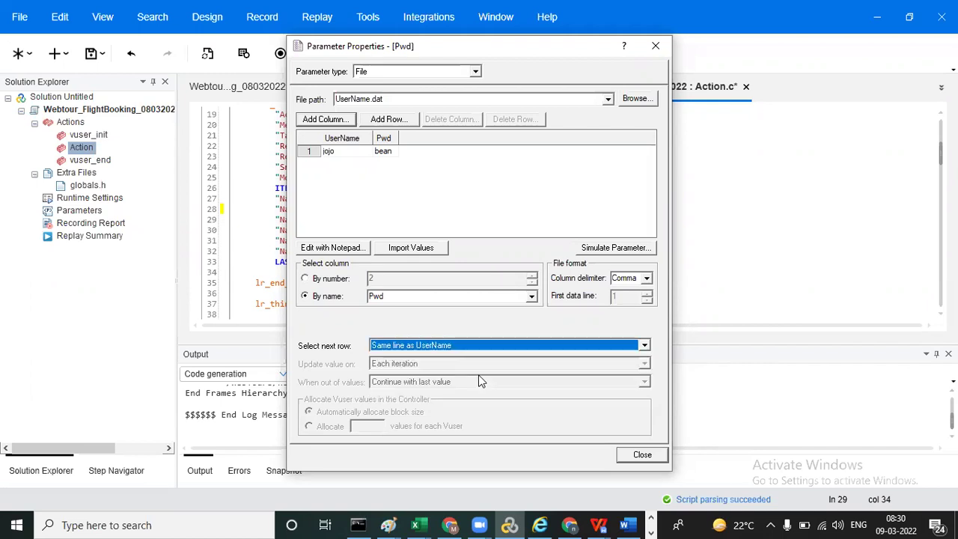
Step: Apply the Pwd parameter to the password value only, without replacing other occurrences of the string
click(642, 454)
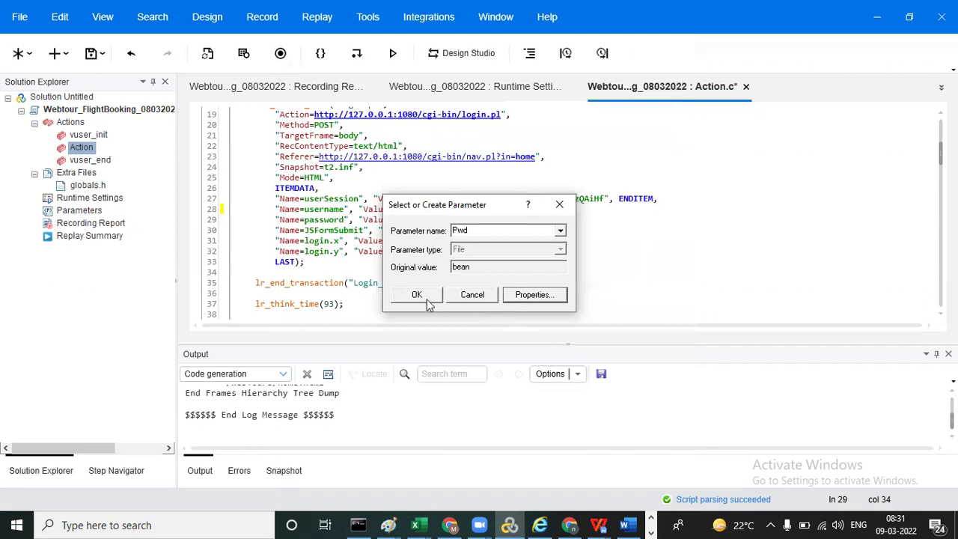
click(417, 295)
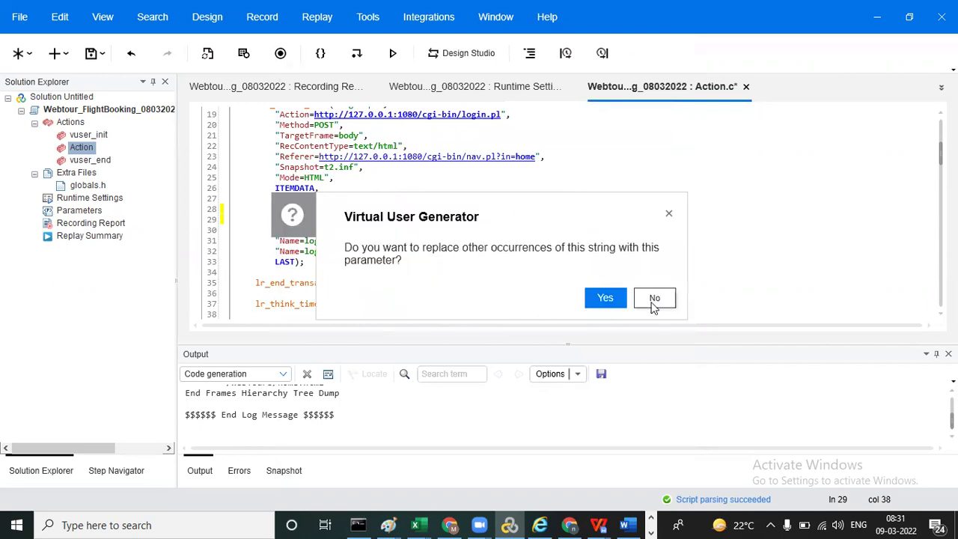
click(655, 299)
click(563, 234)
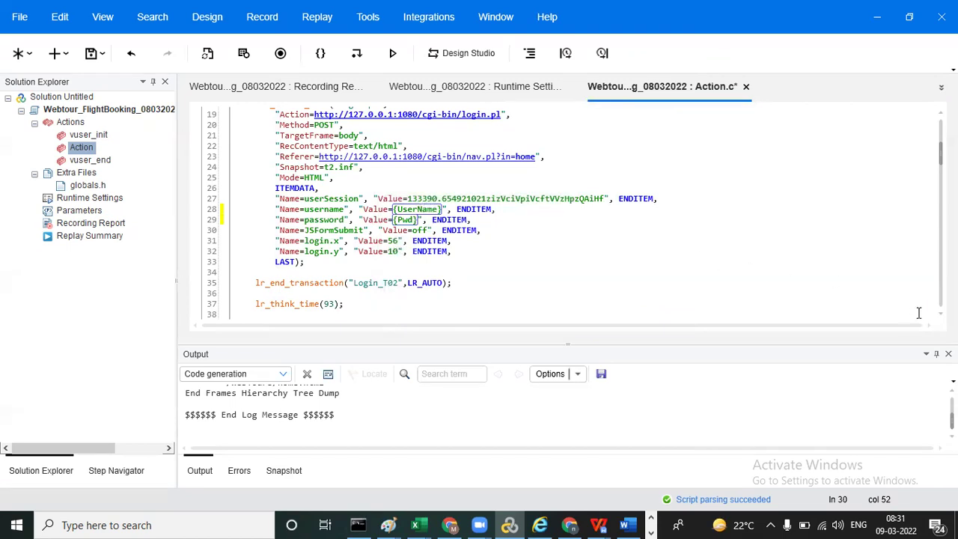
Step: Start replacing the firstName value in the reservations.pl passenger details request with a new parameter named FName
scroll(569, 214, down, 6)
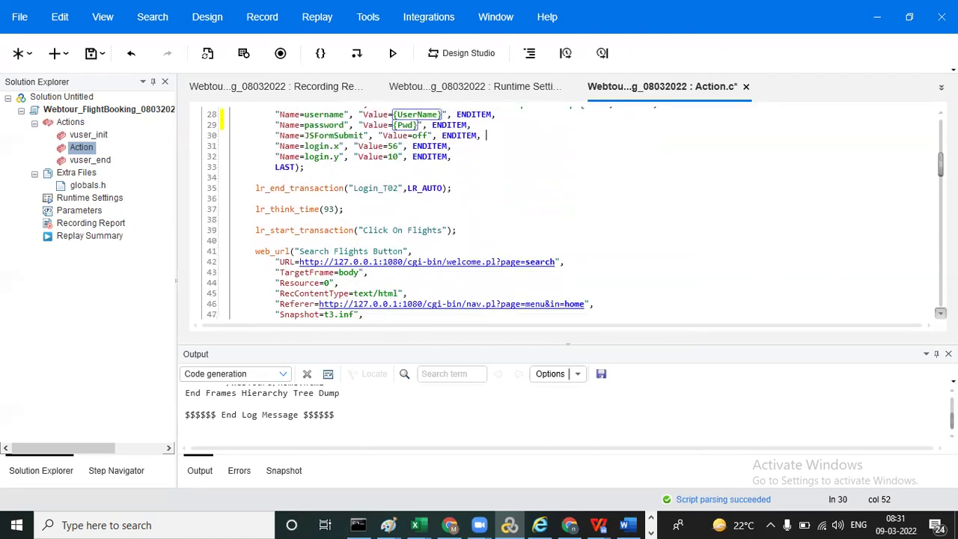
scroll(569, 213, down, 14)
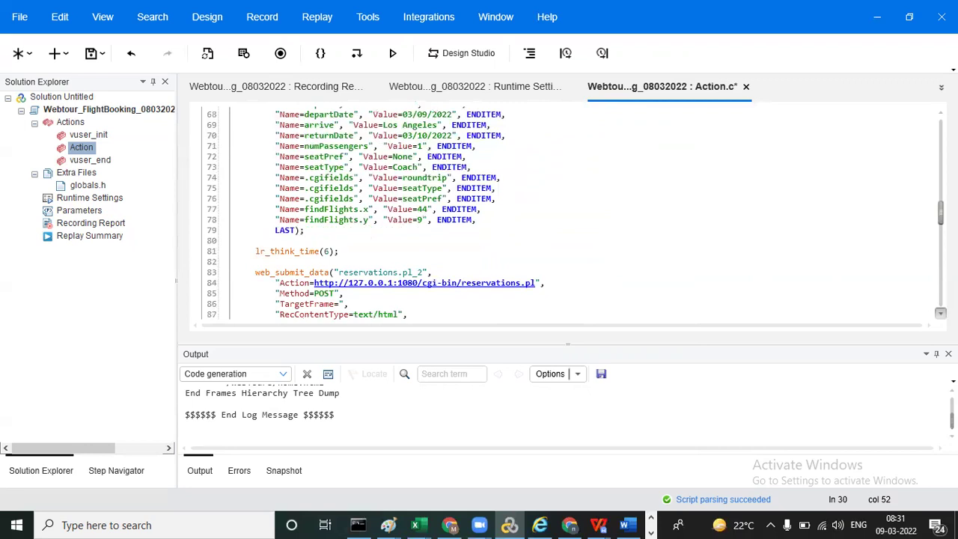
scroll(569, 213, down, 10)
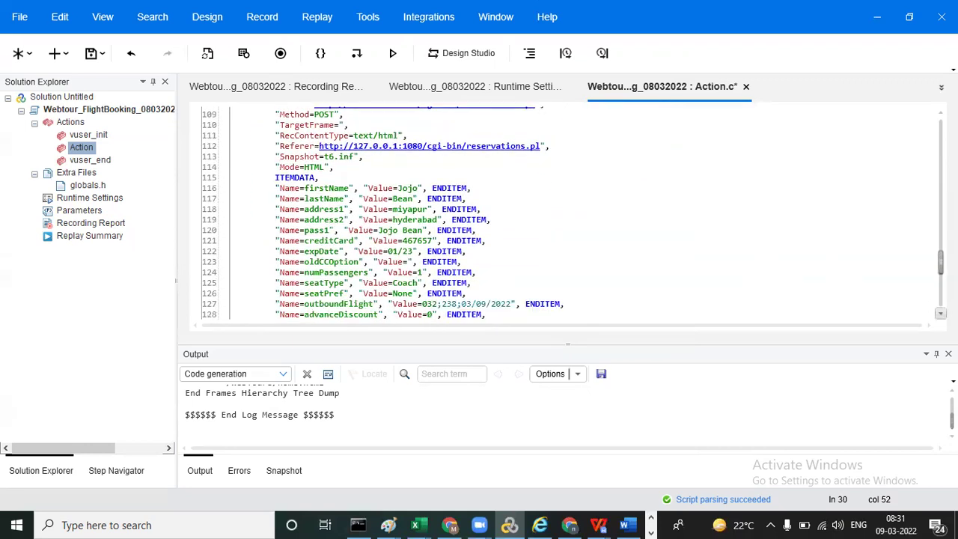
click(407, 177)
double_click(407, 178)
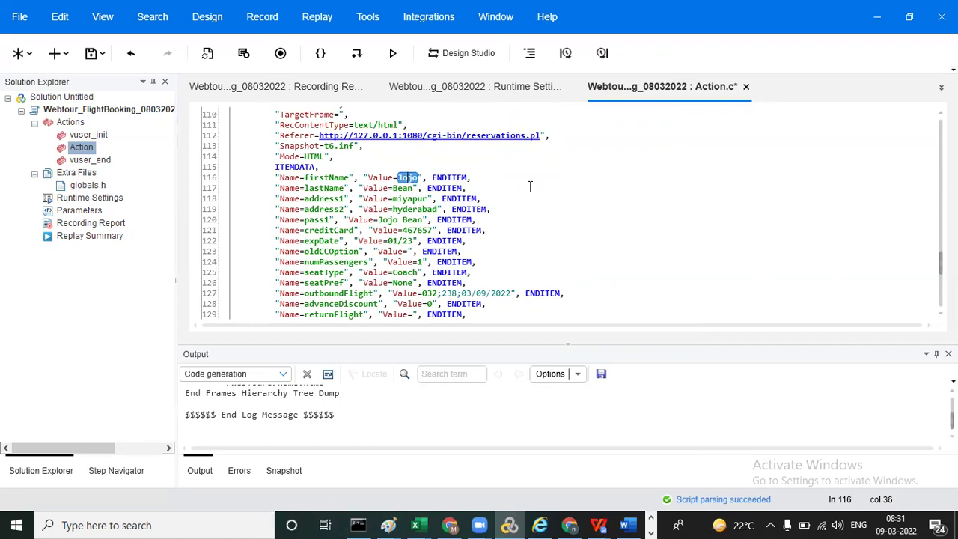
right_click(408, 179)
right_click(407, 180)
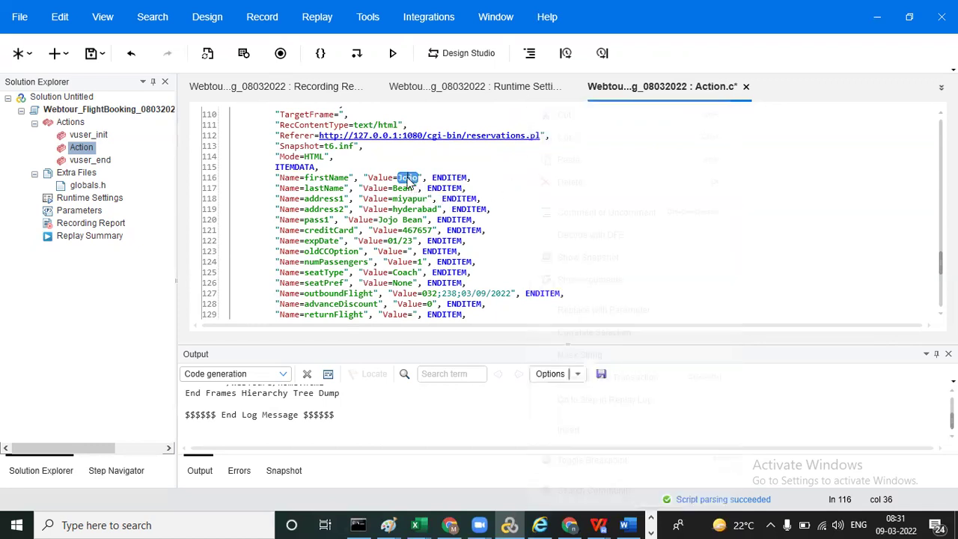
right_click(407, 180)
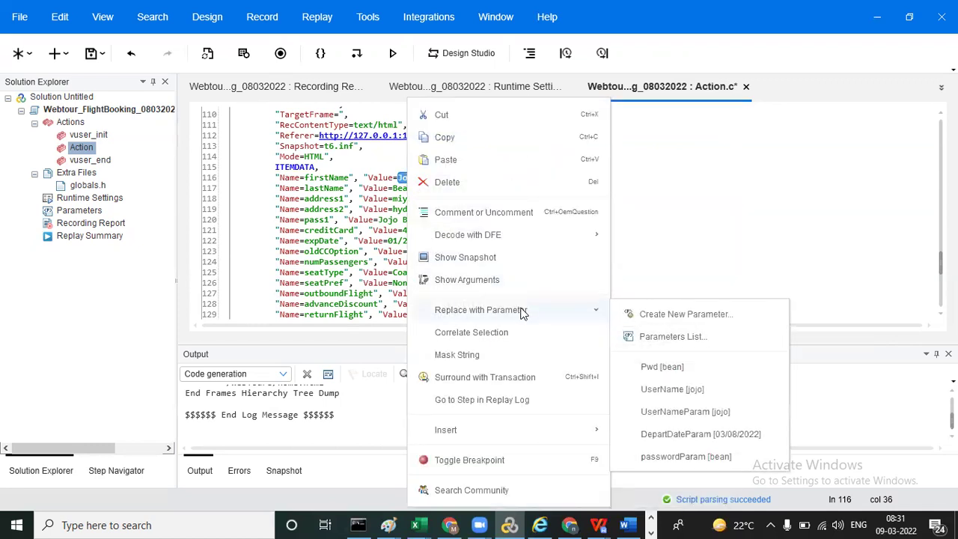
click(664, 313)
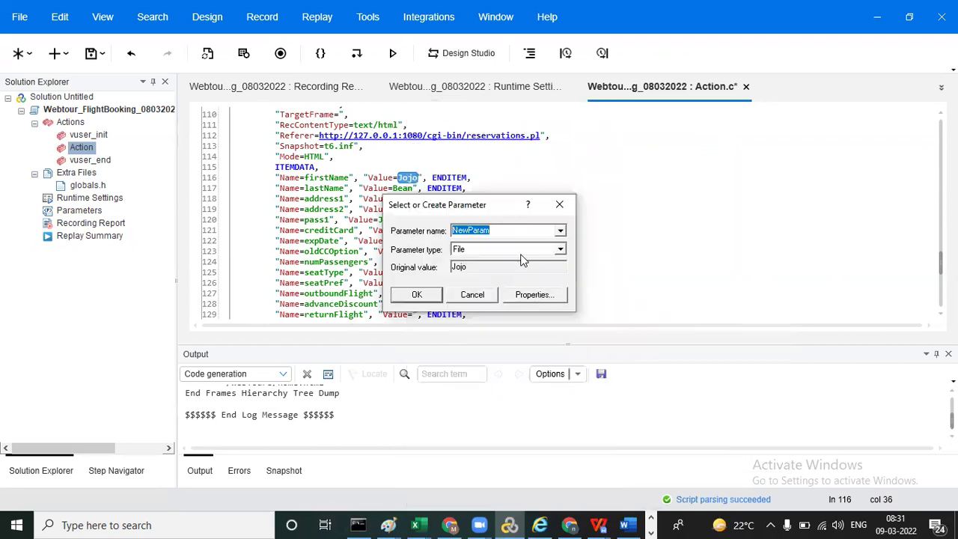
click(492, 230)
double_click(492, 229)
text(FName)
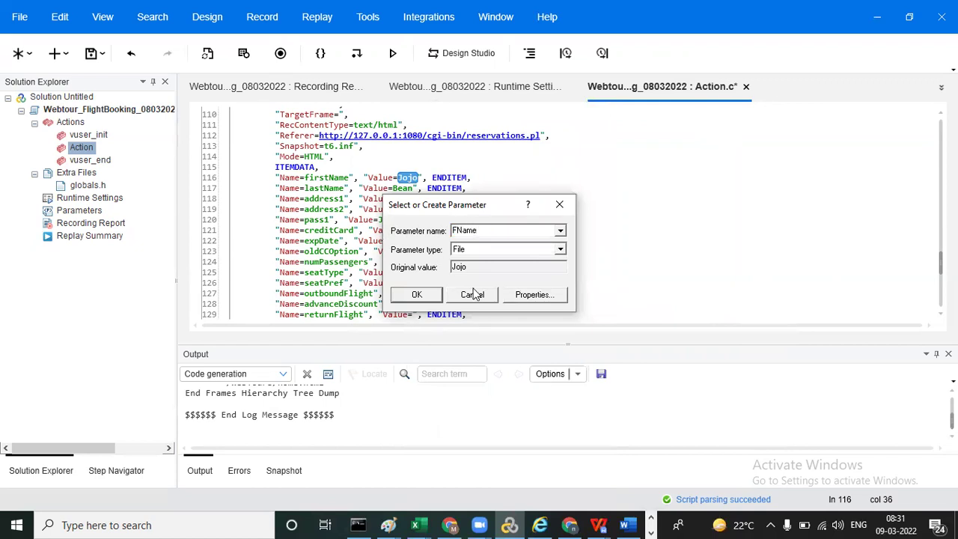
Step: Point the FName parameter to the UserName.dat file and add a column named FName to it
click(542, 296)
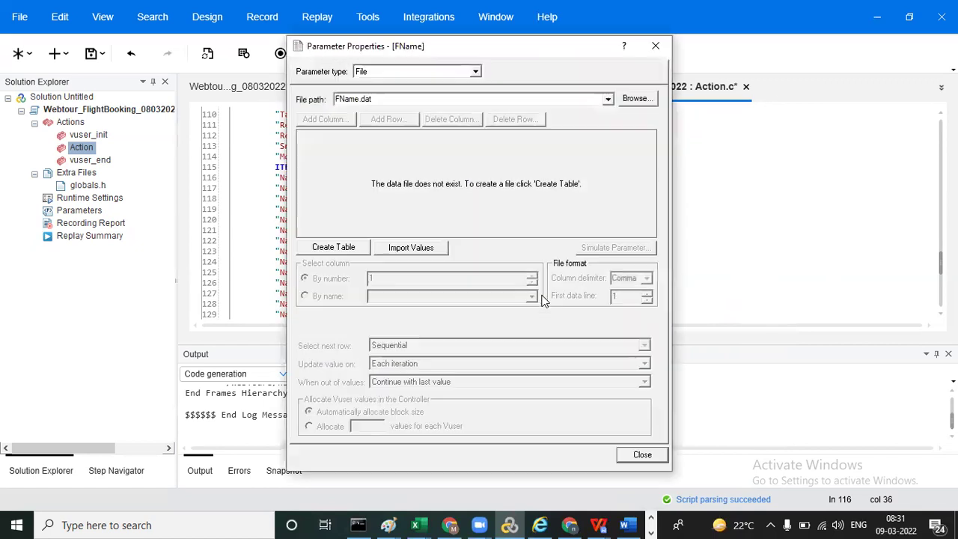
click(608, 100)
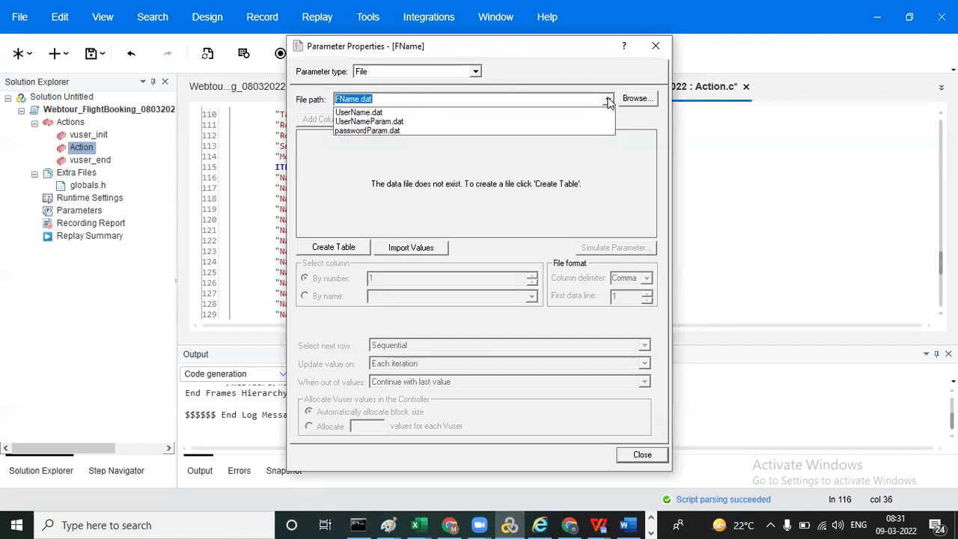
click(466, 112)
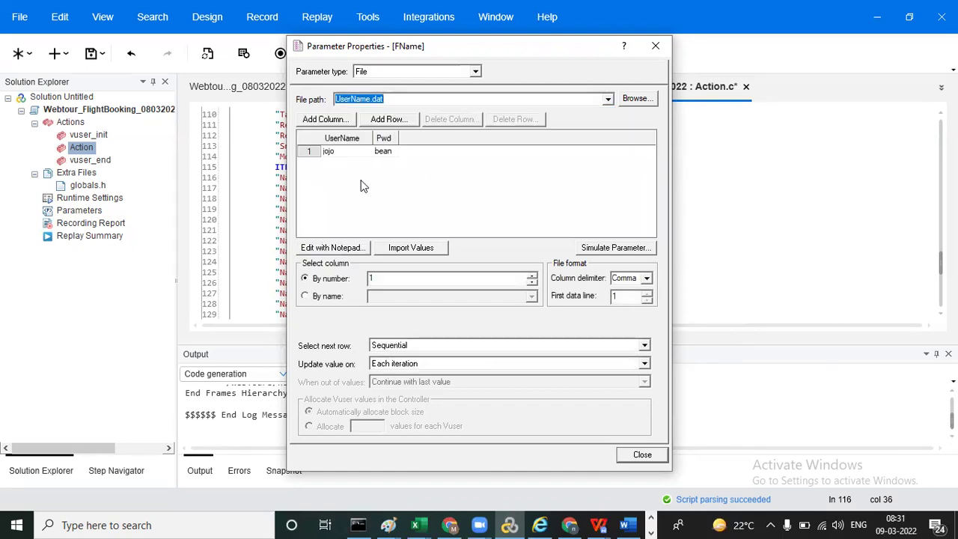
click(320, 122)
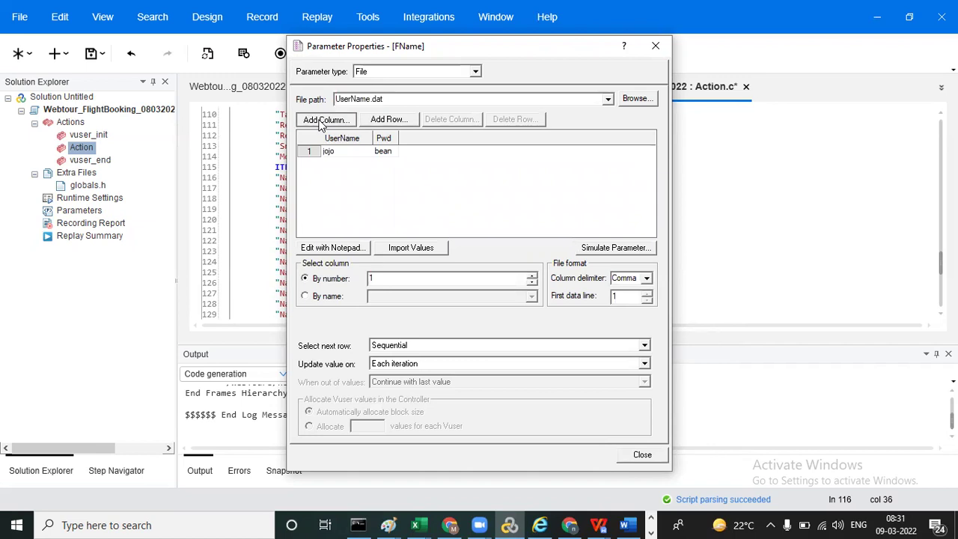
click(453, 289)
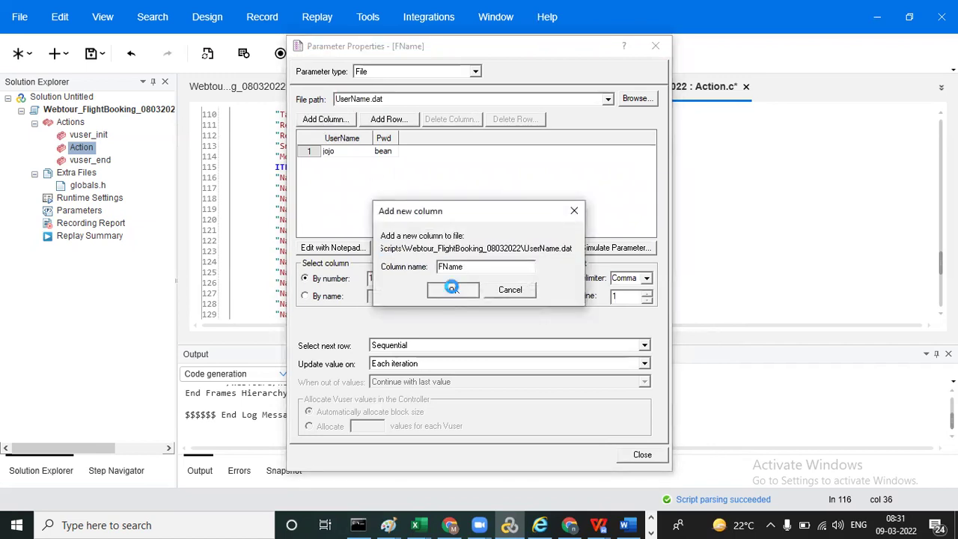
Step: Have the FName parameter read the FName column by name and select its next row with Same line as UserName
click(320, 297)
click(532, 297)
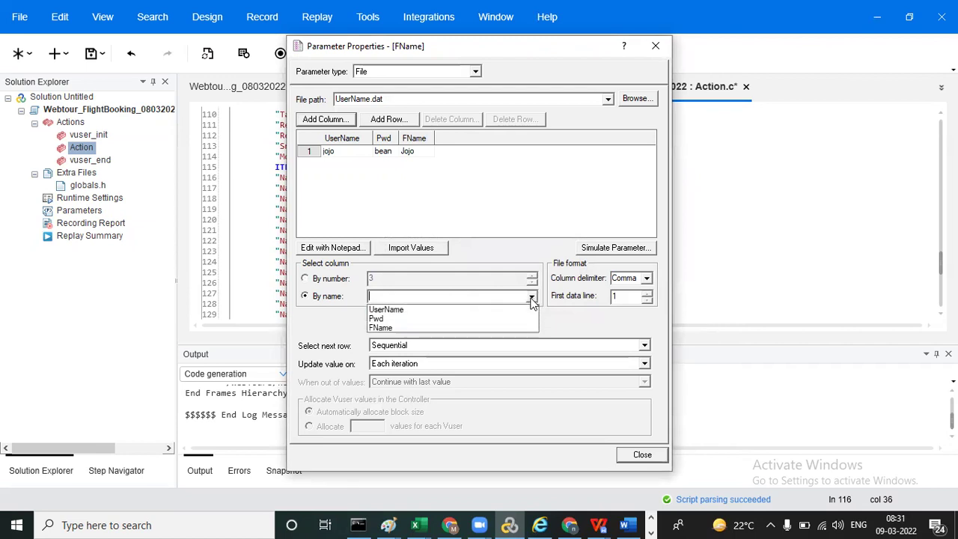
click(446, 327)
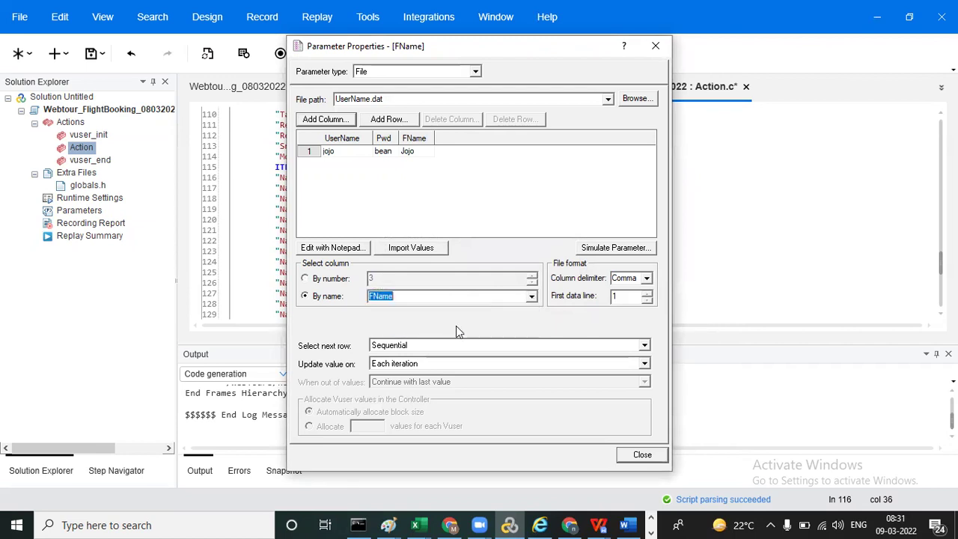
click(644, 346)
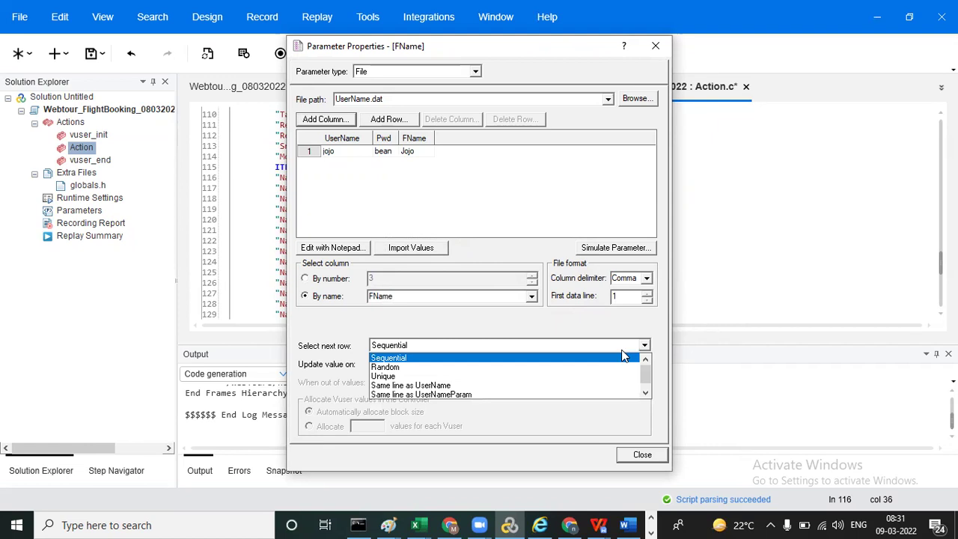
click(504, 384)
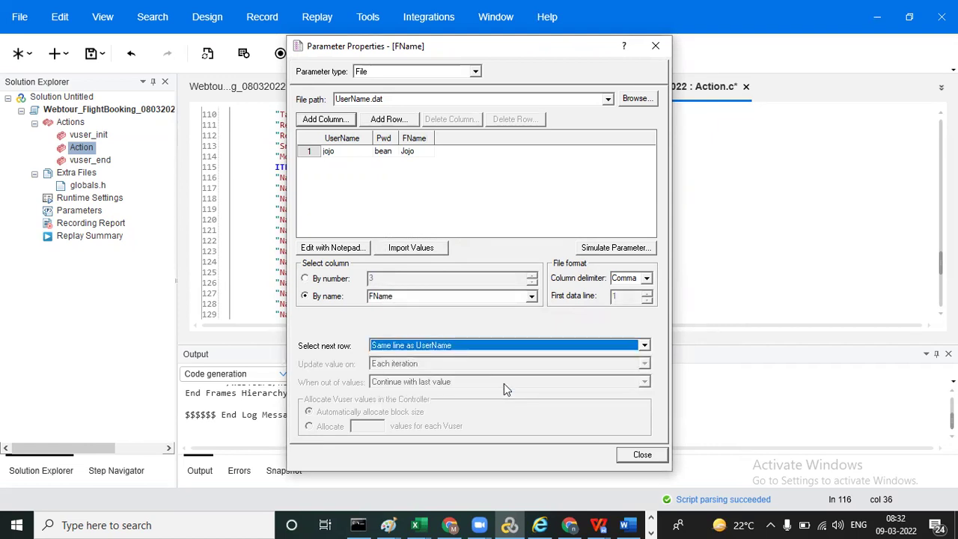
Step: Apply the FName parameter to the firstName value only, without replacing other occurrences of the string
click(642, 457)
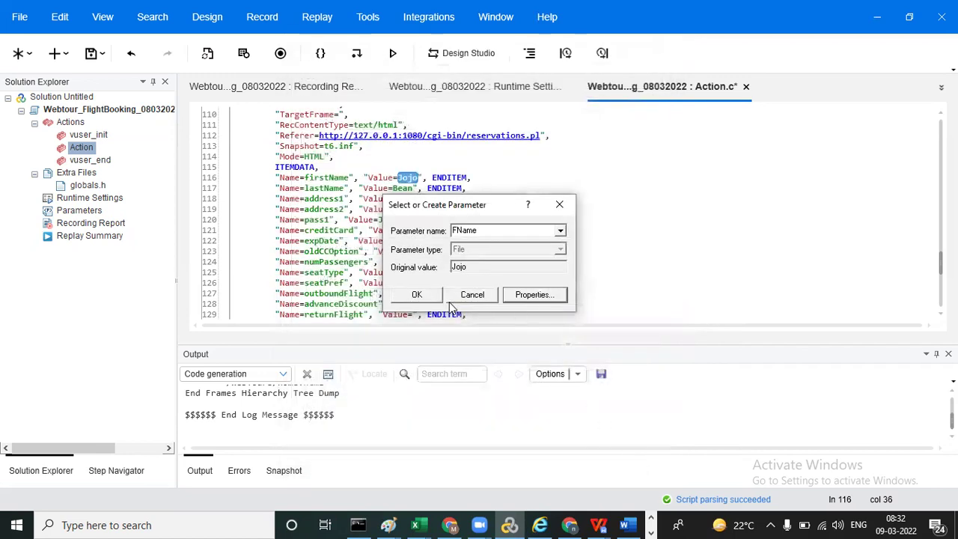
click(434, 297)
click(645, 299)
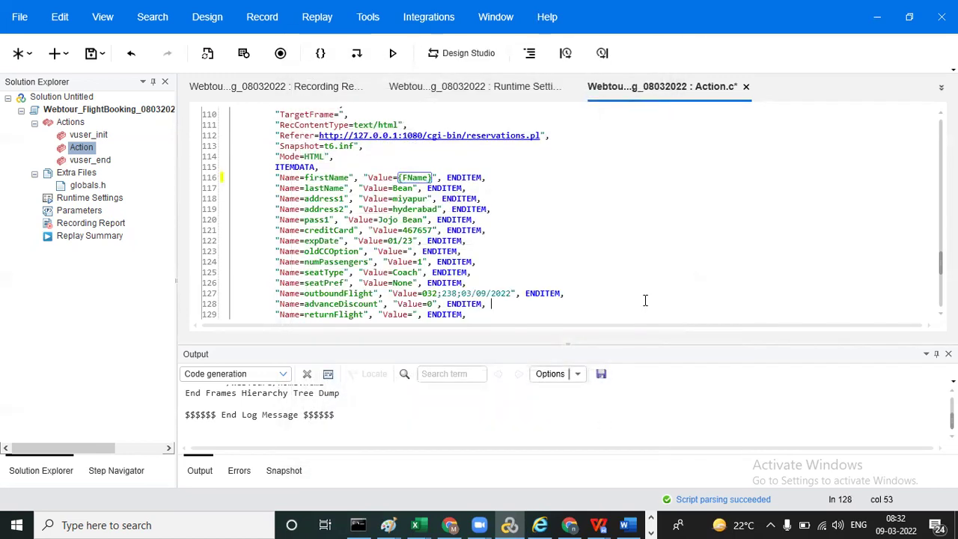
Step: Start replacing the lastName value in the same request with a new parameter named LName
double_click(405, 188)
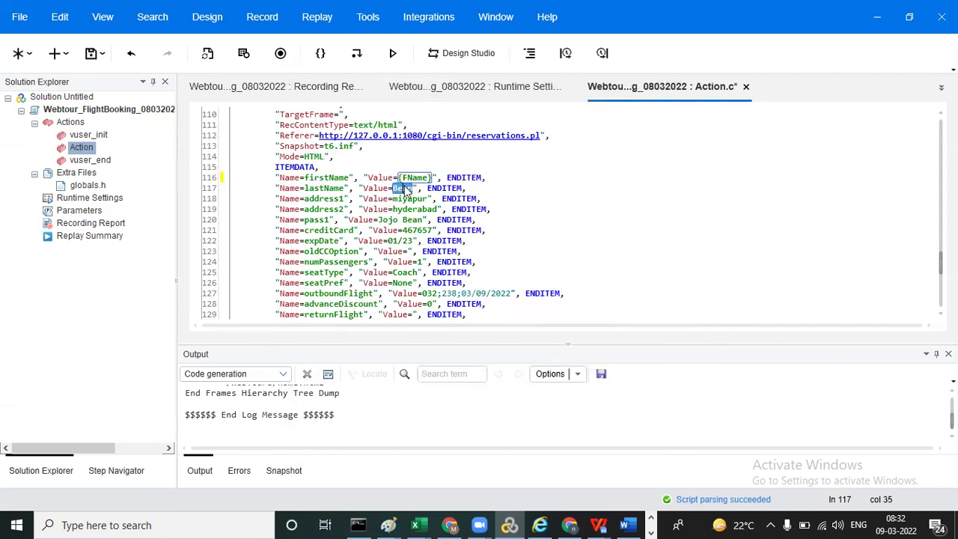
right_click(405, 190)
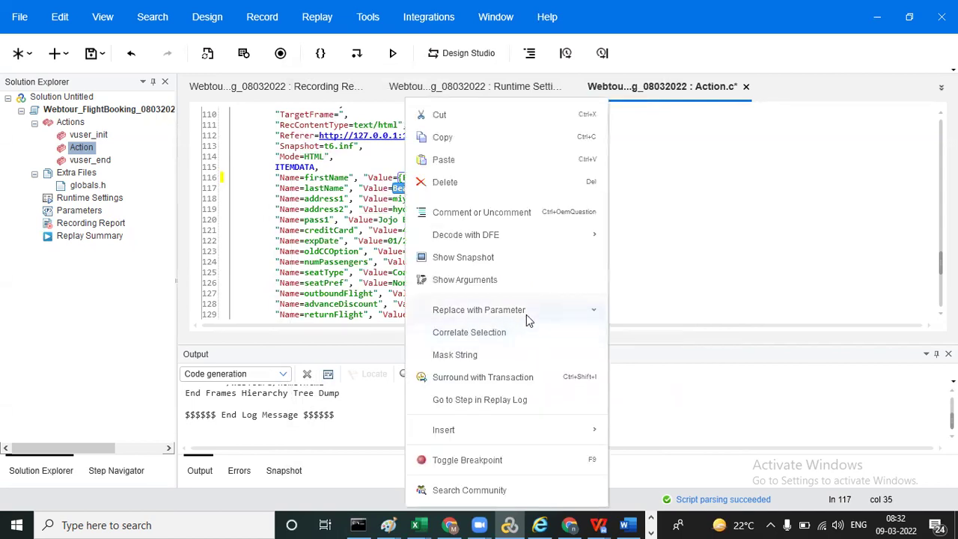
mouse_move(533, 312)
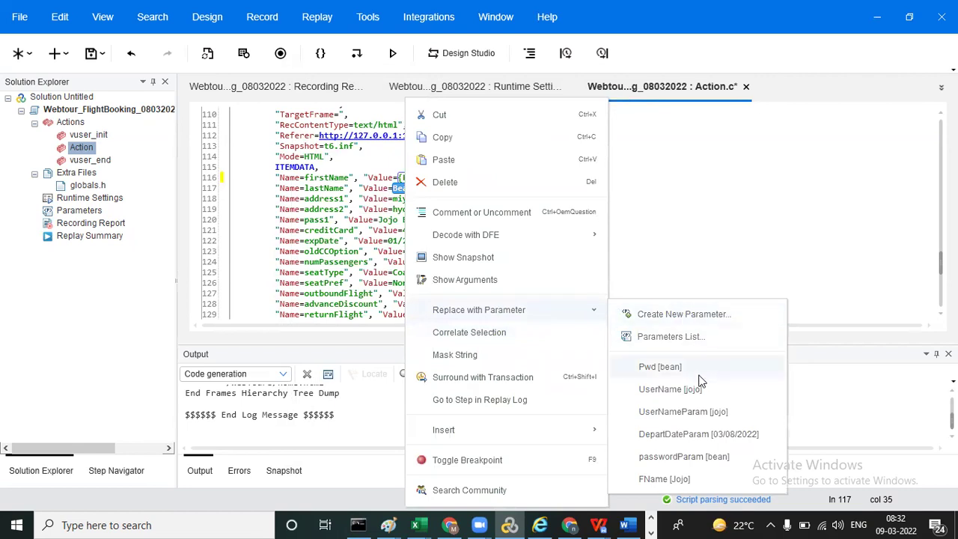
click(684, 314)
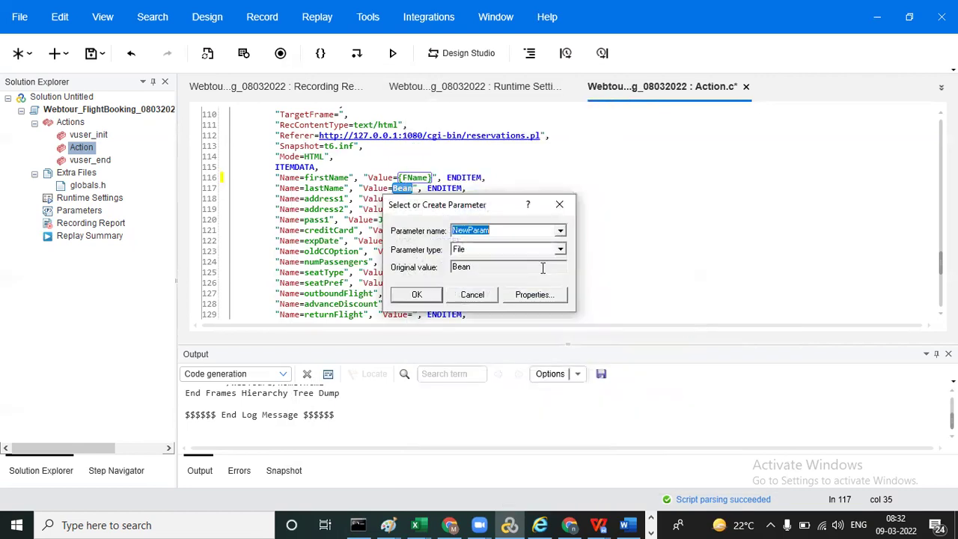
text(LName)
Step: Point the LName parameter to the UserName.dat file and add a column named LName to it
click(536, 295)
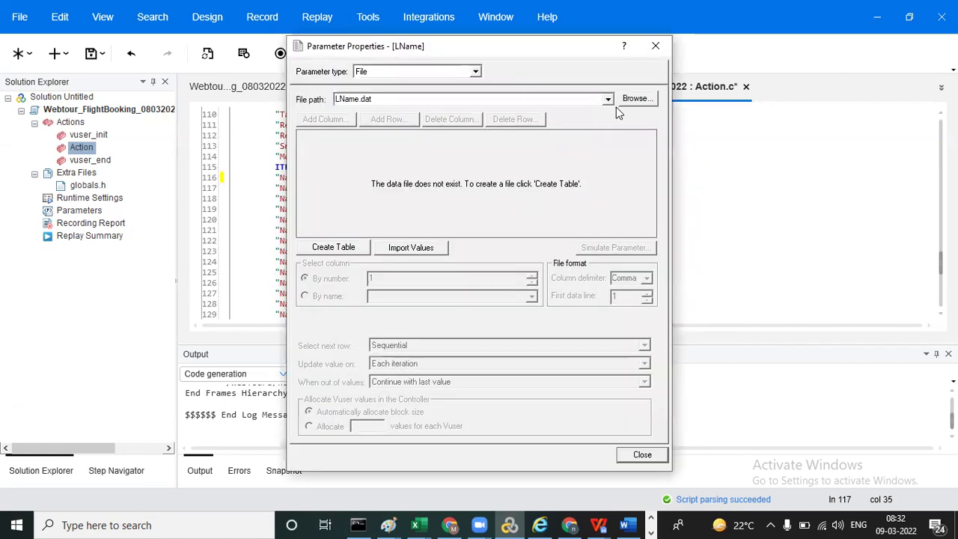
click(608, 99)
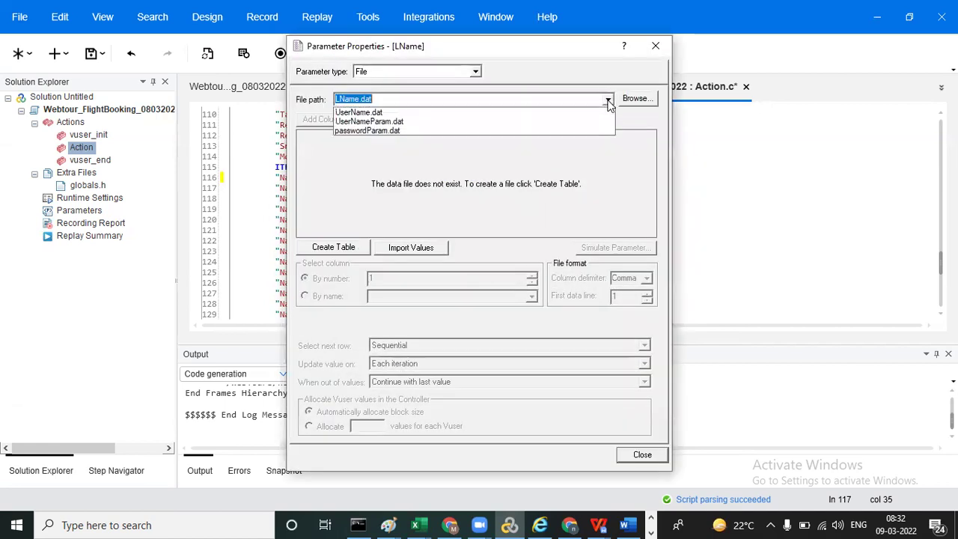
click(492, 112)
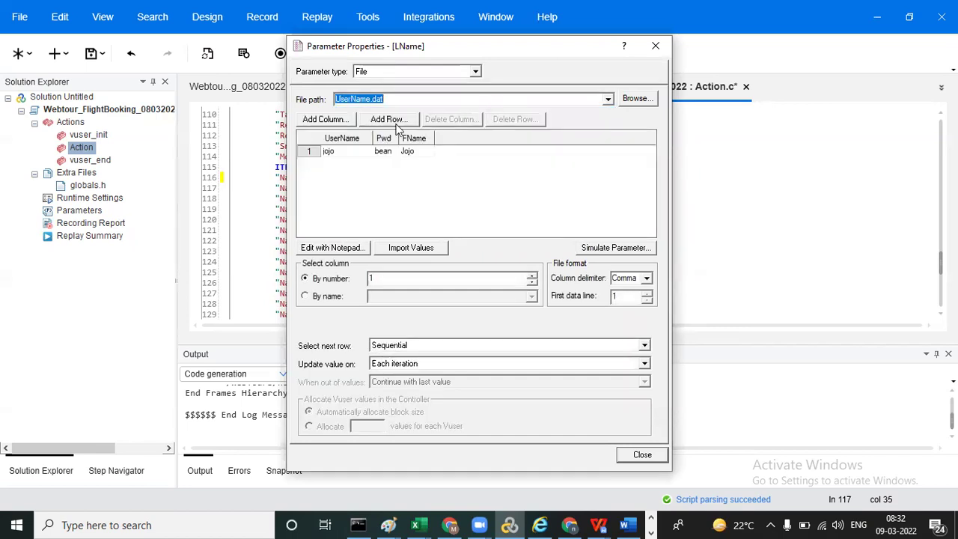
click(334, 119)
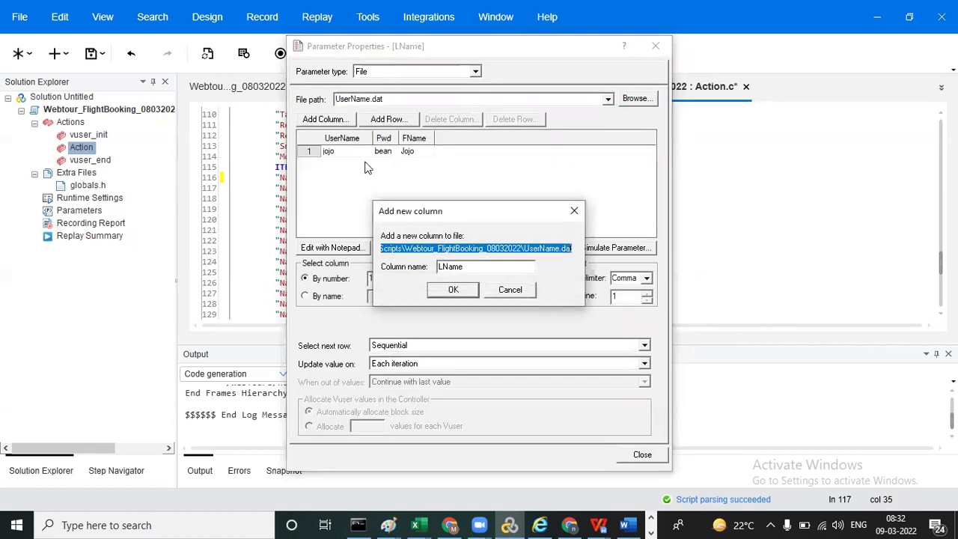
click(454, 290)
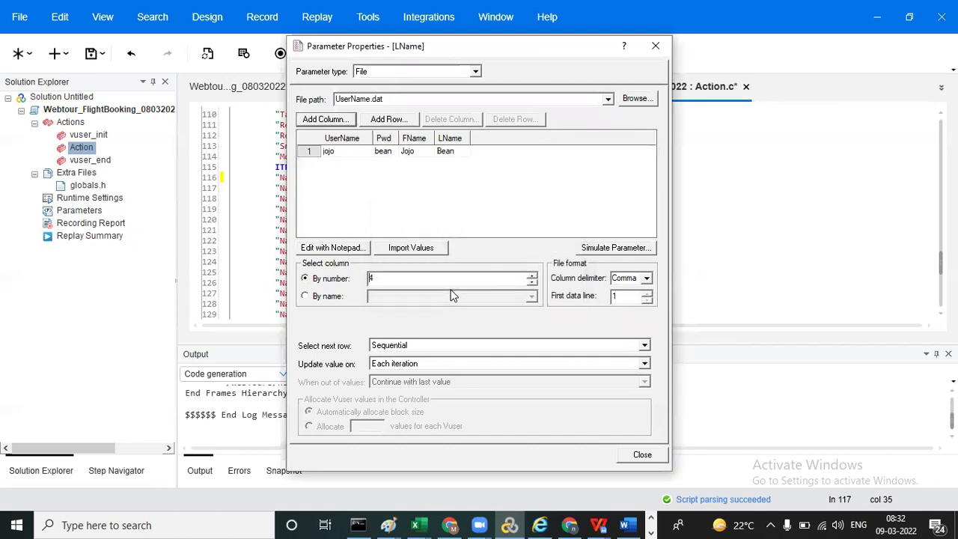
Step: Have the LName parameter read the LName column by name and select its next row with Same line as UserName
click(335, 297)
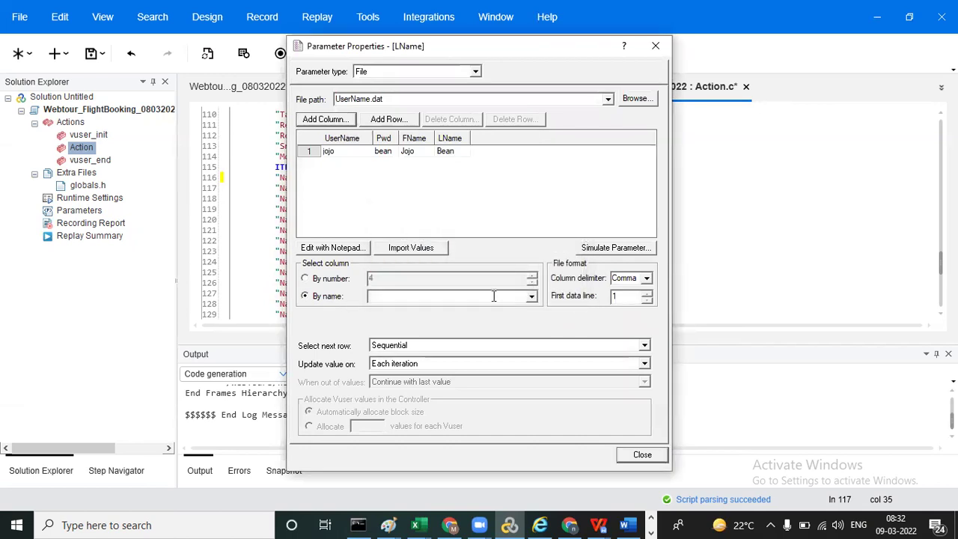
click(531, 298)
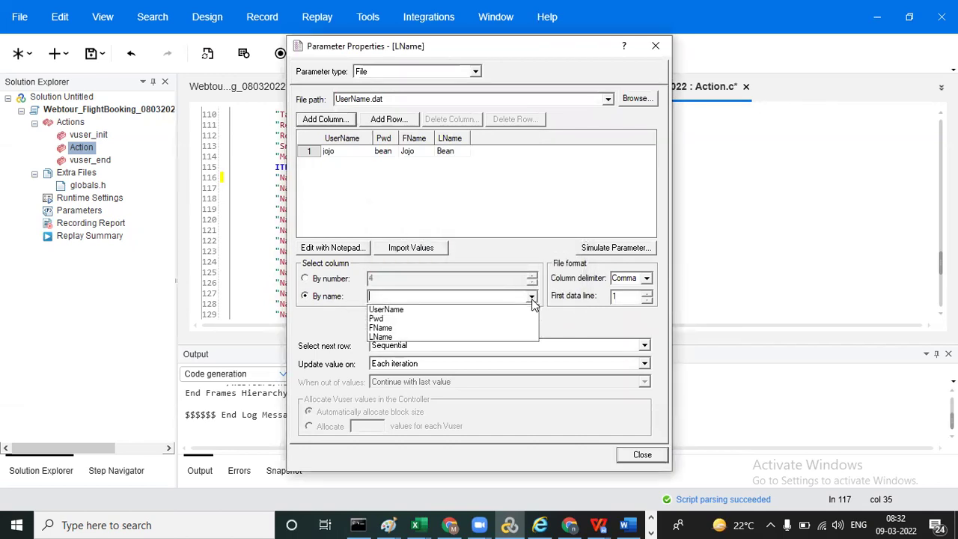
click(456, 337)
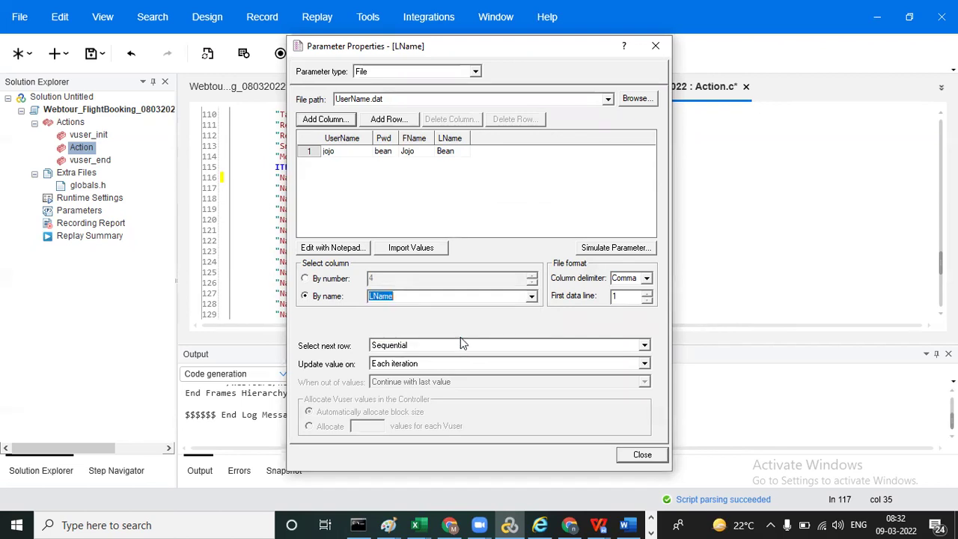
click(649, 346)
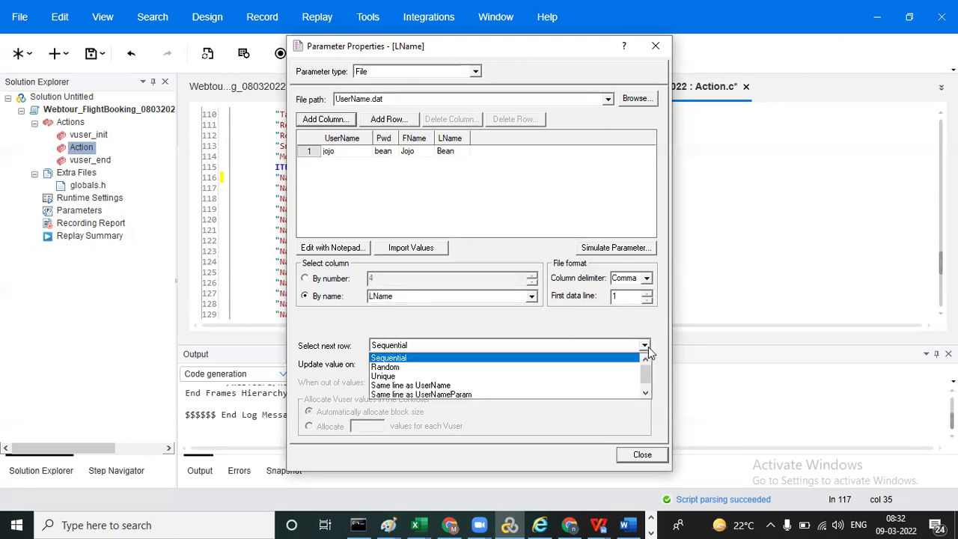
click(524, 386)
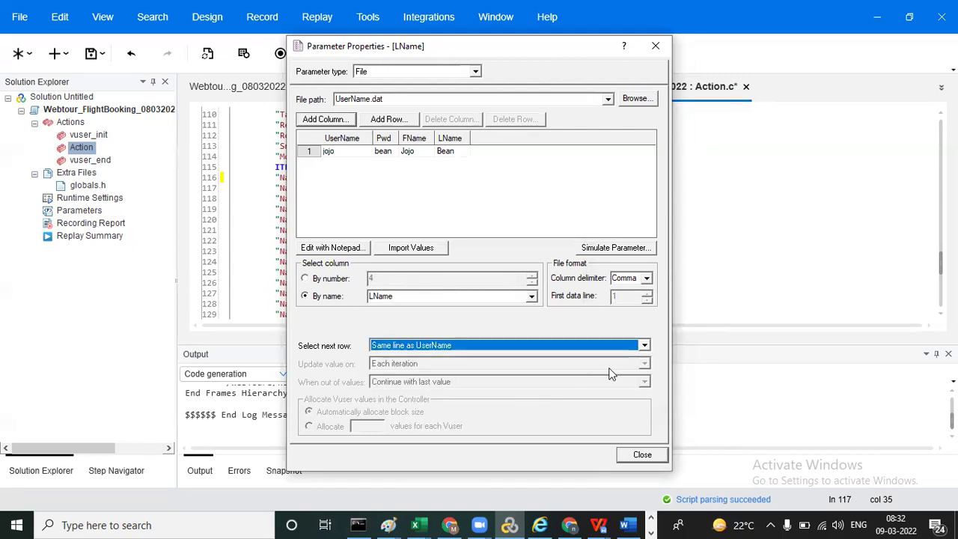
Step: Apply the LName parameter to the lastName value only, without replacing other occurrences of the string
click(642, 456)
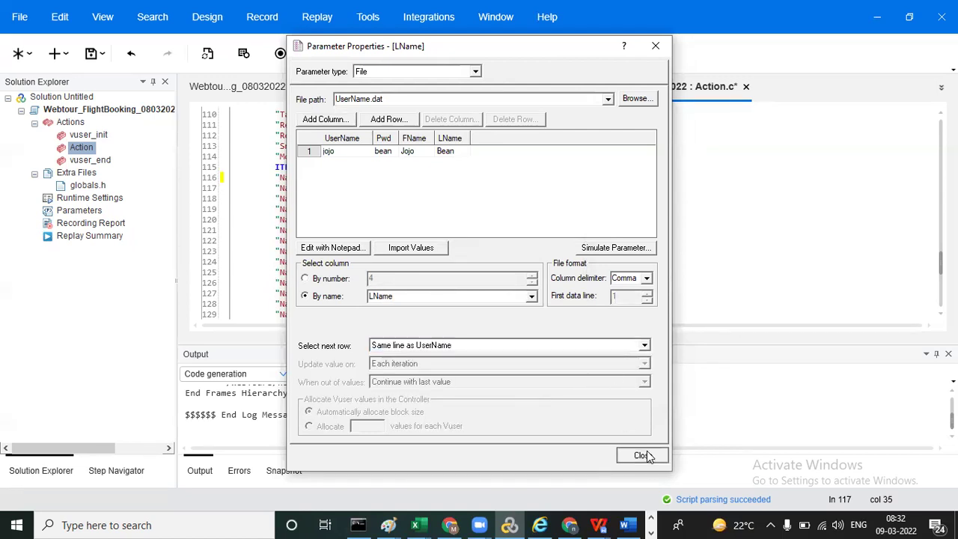
click(418, 296)
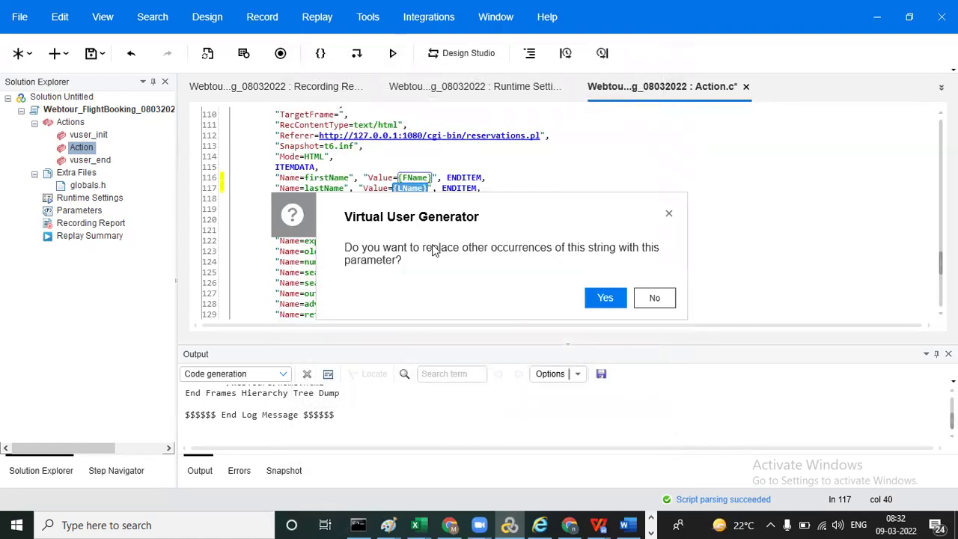
click(664, 297)
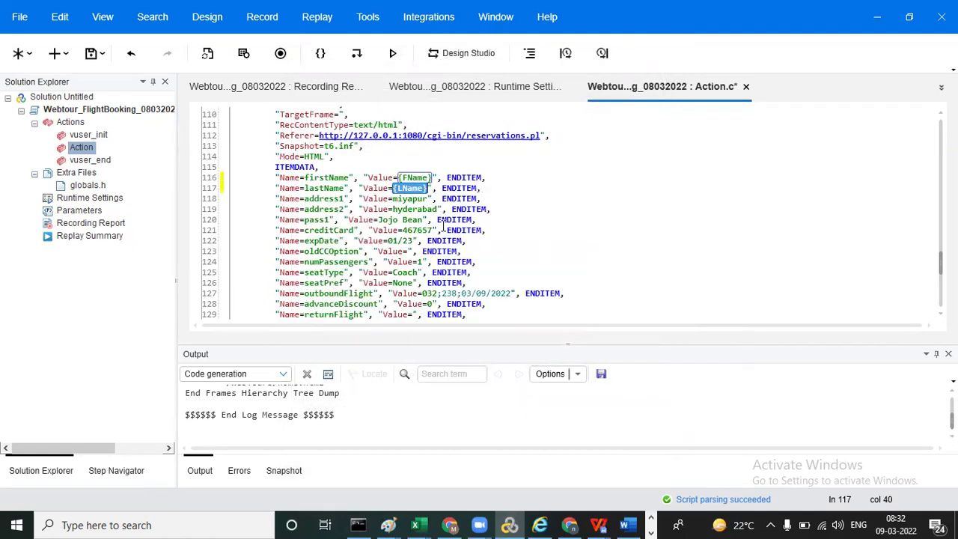
Step: Start replacing the address1 value in the same request with a new parameter named Address1
double_click(413, 199)
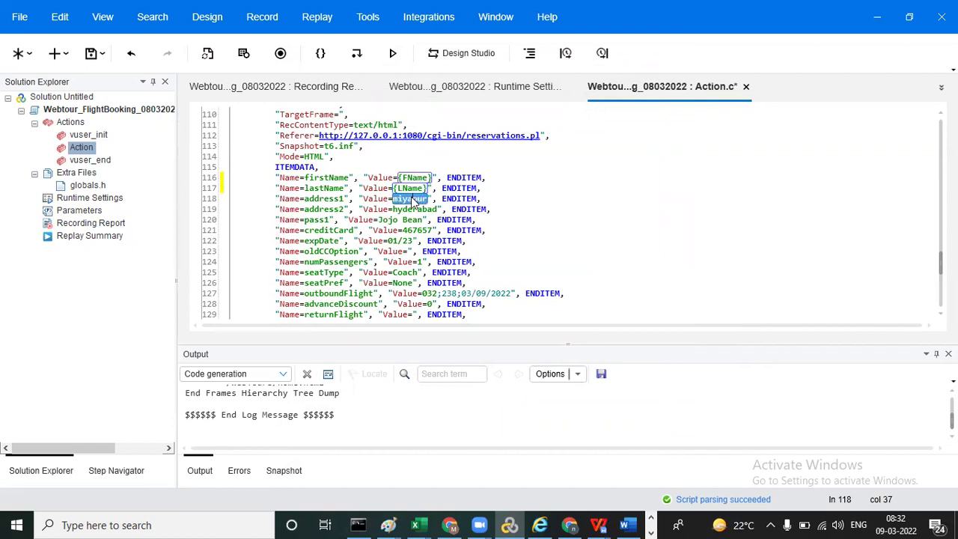
right_click(413, 200)
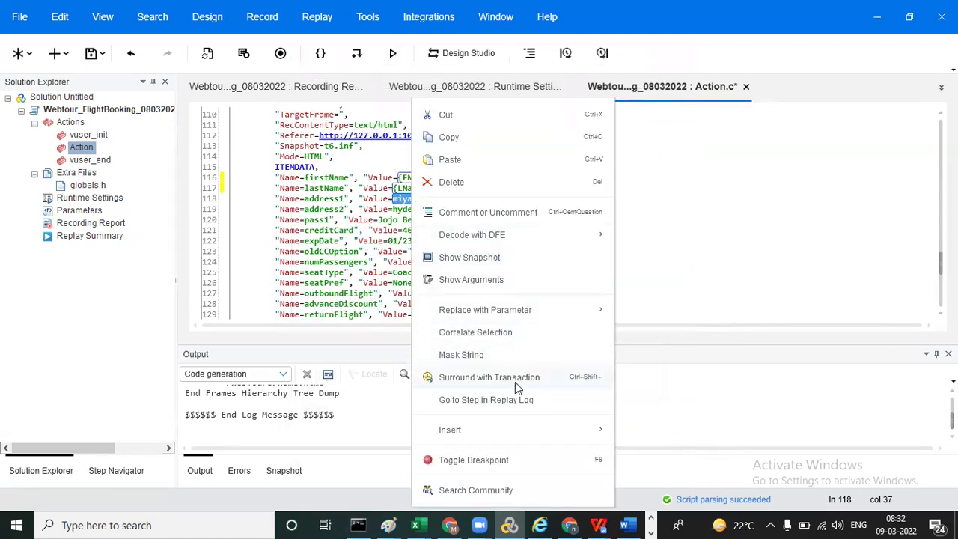
mouse_move(502, 312)
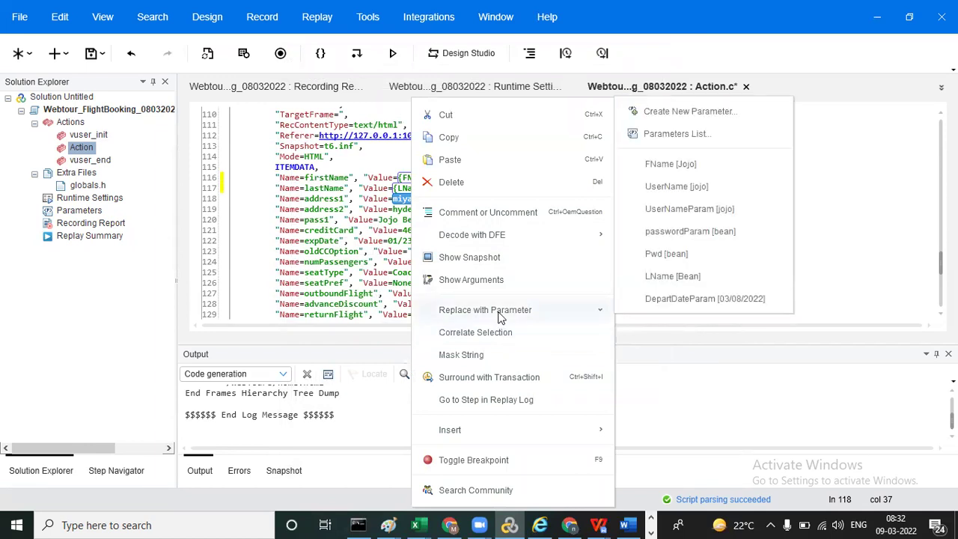
click(689, 112)
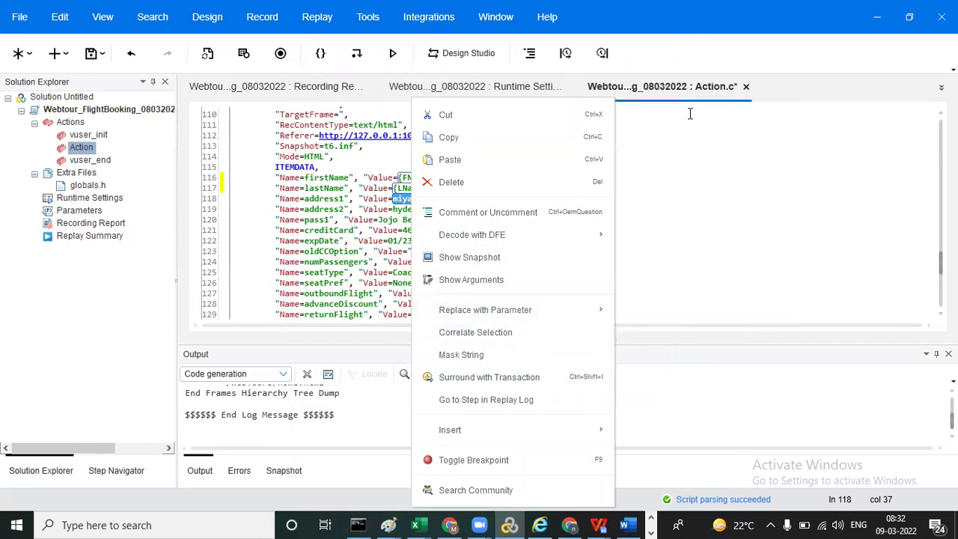
text(Address1)
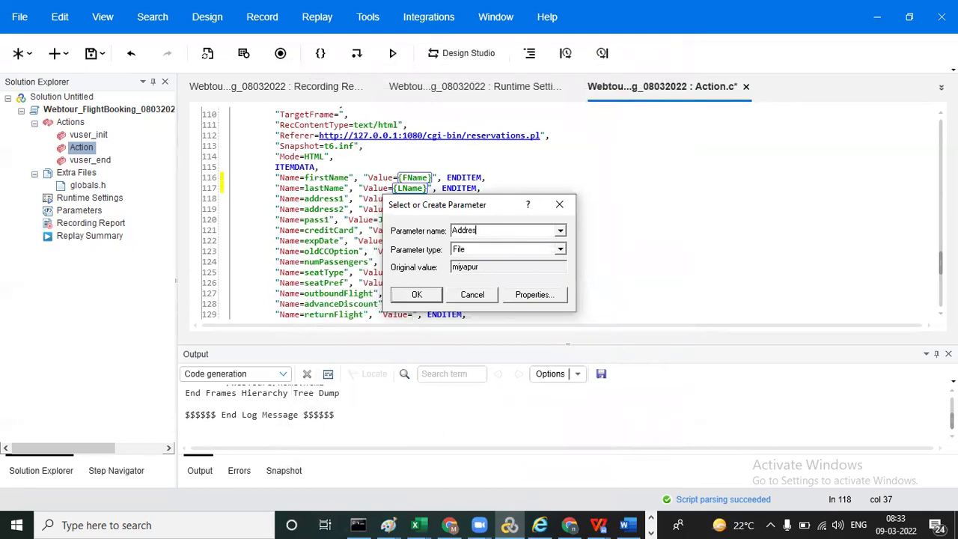
Step: Point the Address1 parameter to the UserName.dat file and add a column named Address1 to it
click(553, 296)
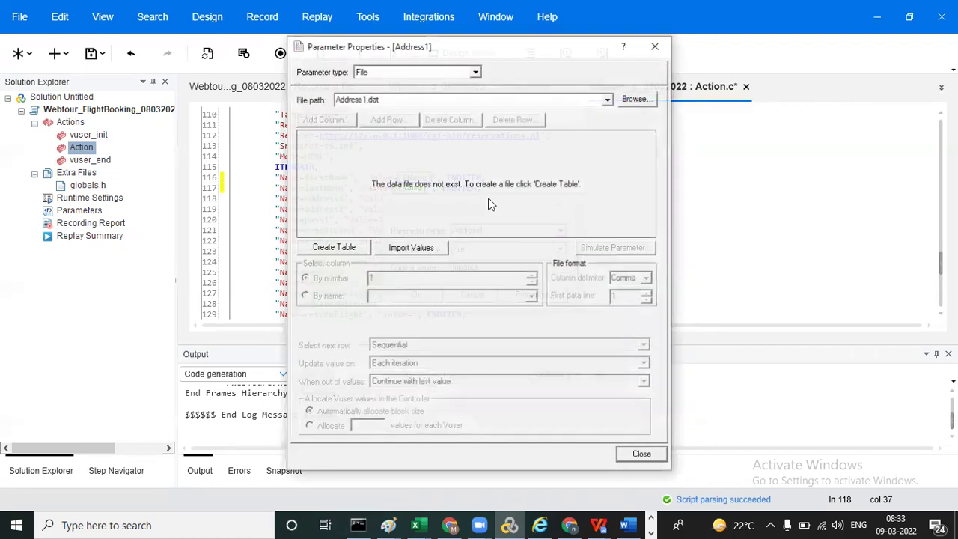
click(610, 98)
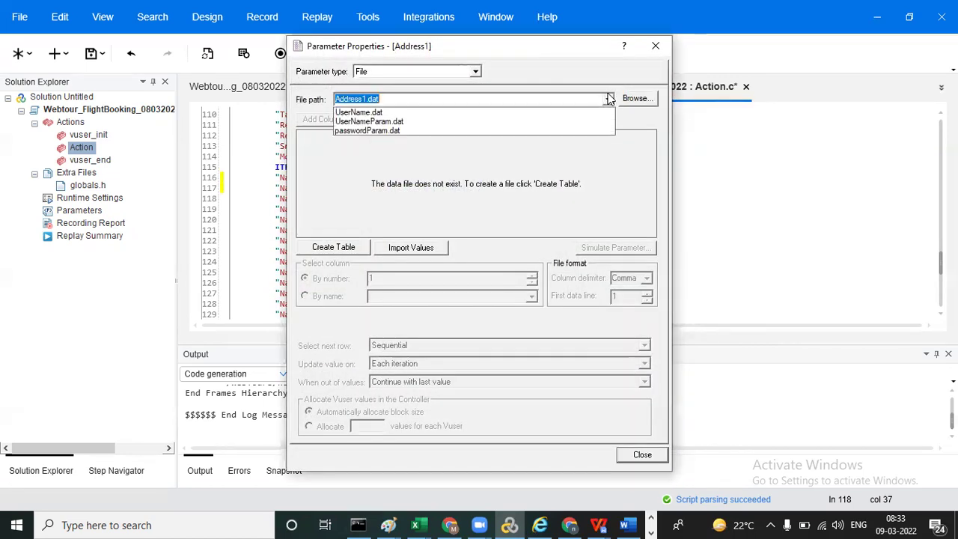
click(494, 113)
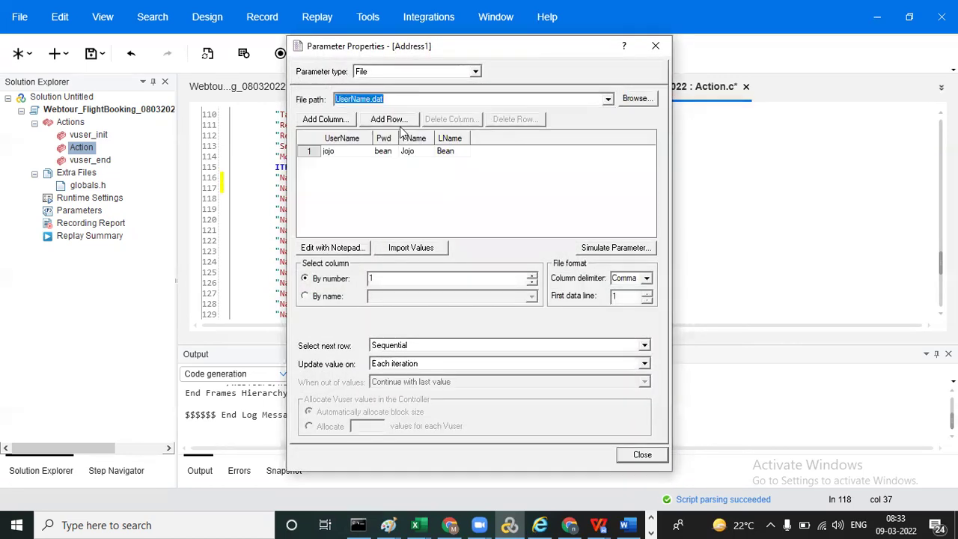
click(326, 121)
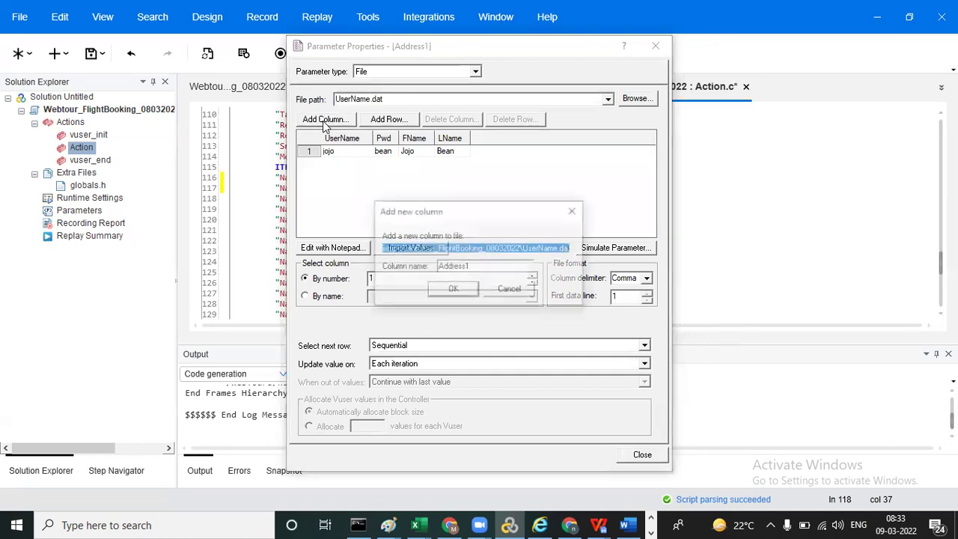
click(452, 292)
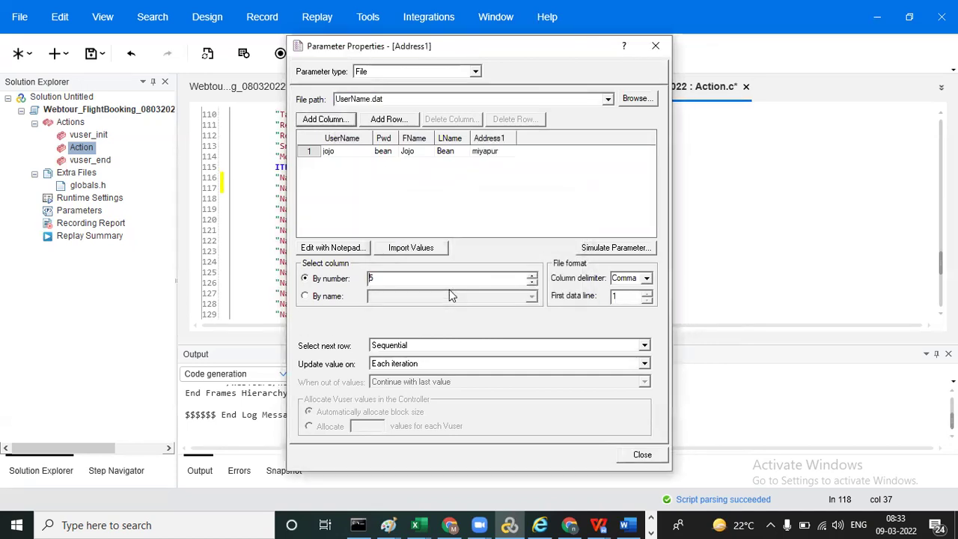
Step: Have the Address1 parameter read the Address1 column by name and select its next row with Same line as UserName
click(341, 298)
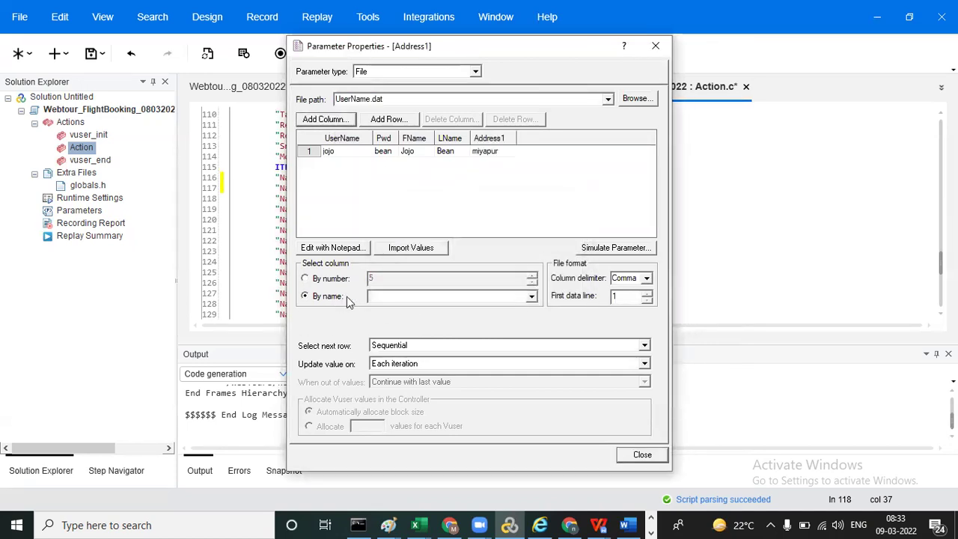
click(532, 297)
click(532, 335)
click(486, 337)
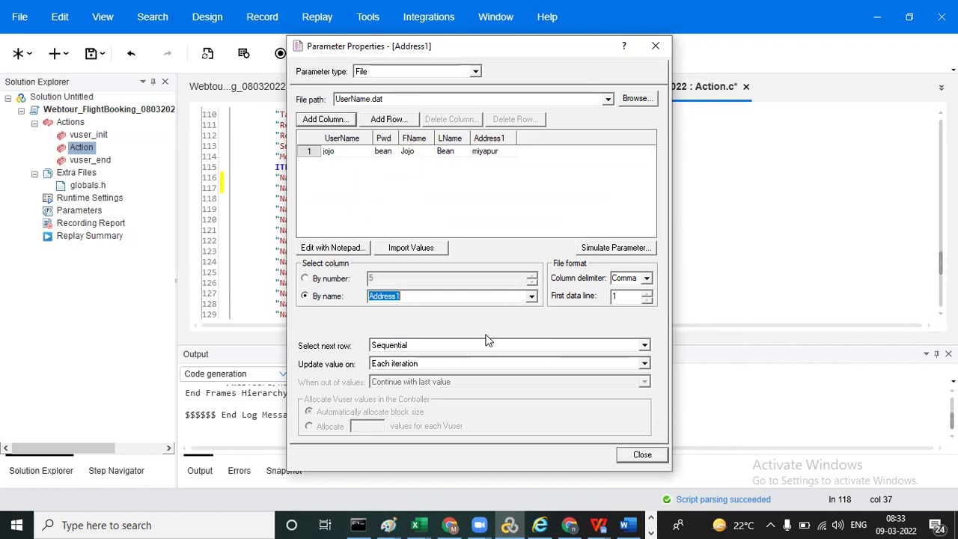
click(645, 346)
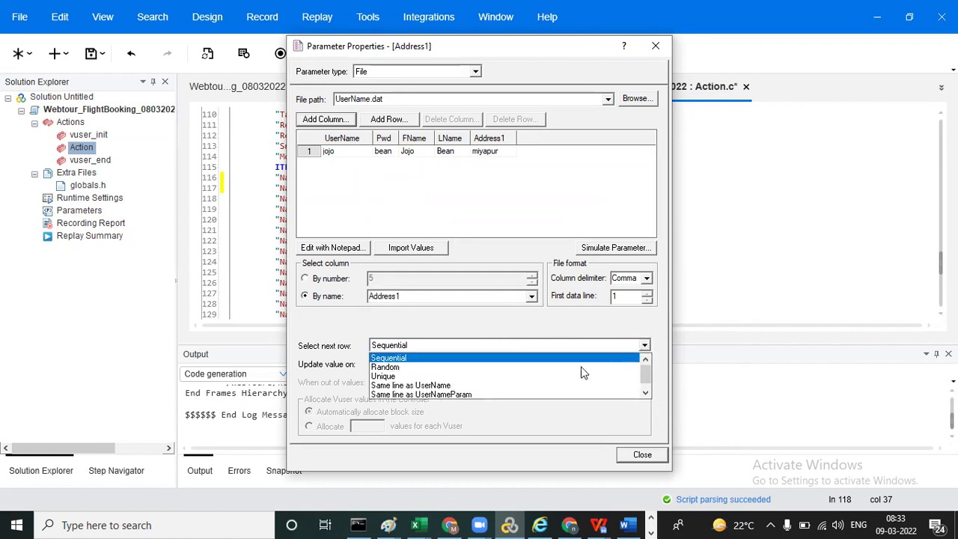
click(547, 385)
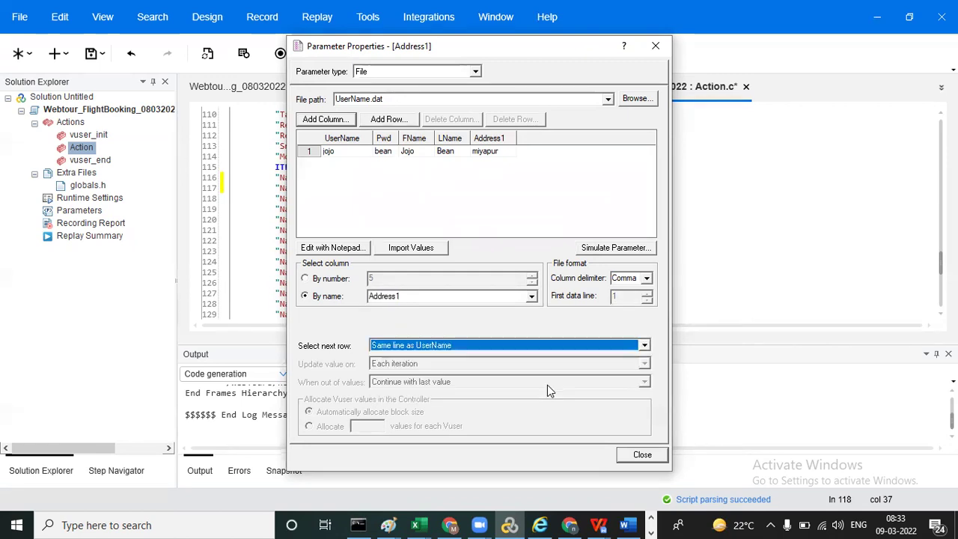
Step: Apply the Address1 parameter to the address1 value only, without replacing other occurrences of the string
click(641, 454)
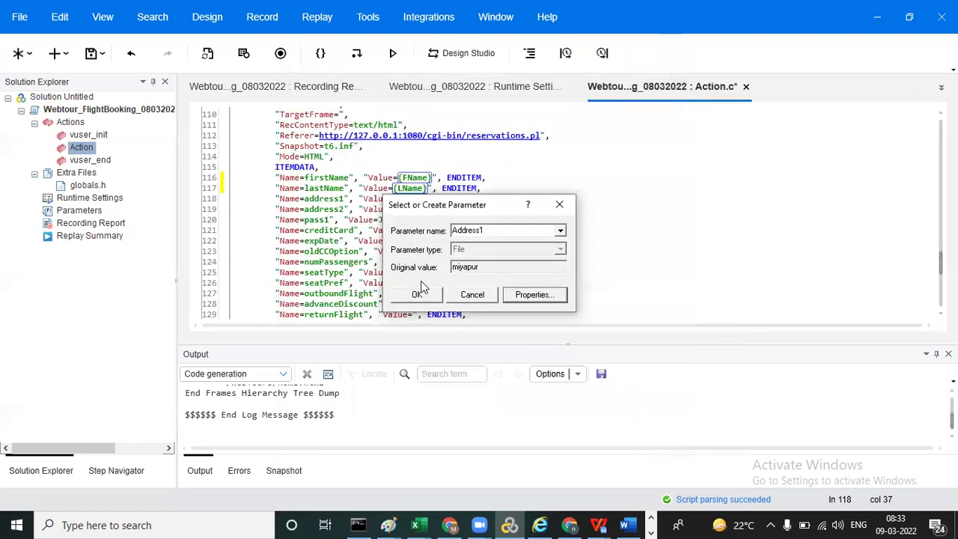
click(417, 295)
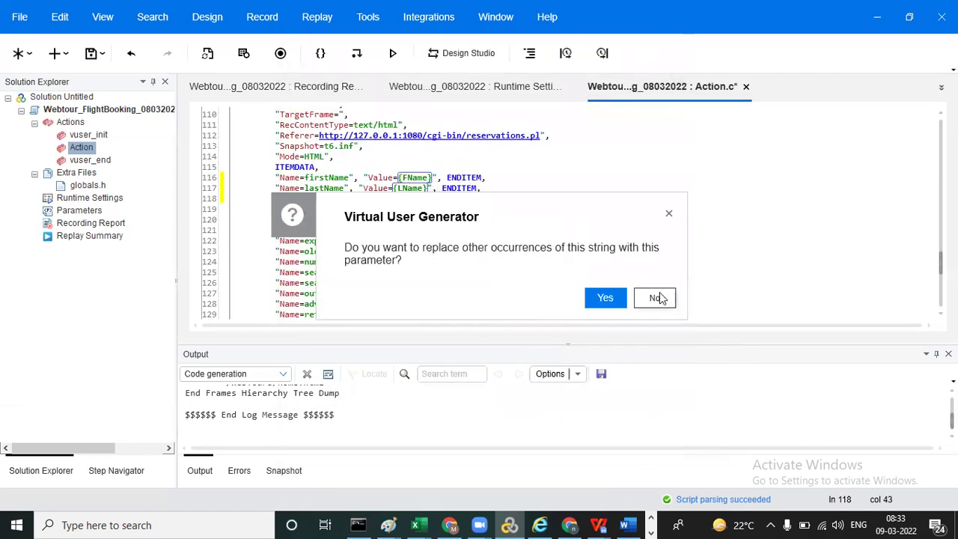
click(655, 299)
Step: Start replacing the address2 value in the same request with a new parameter named Address2
click(412, 218)
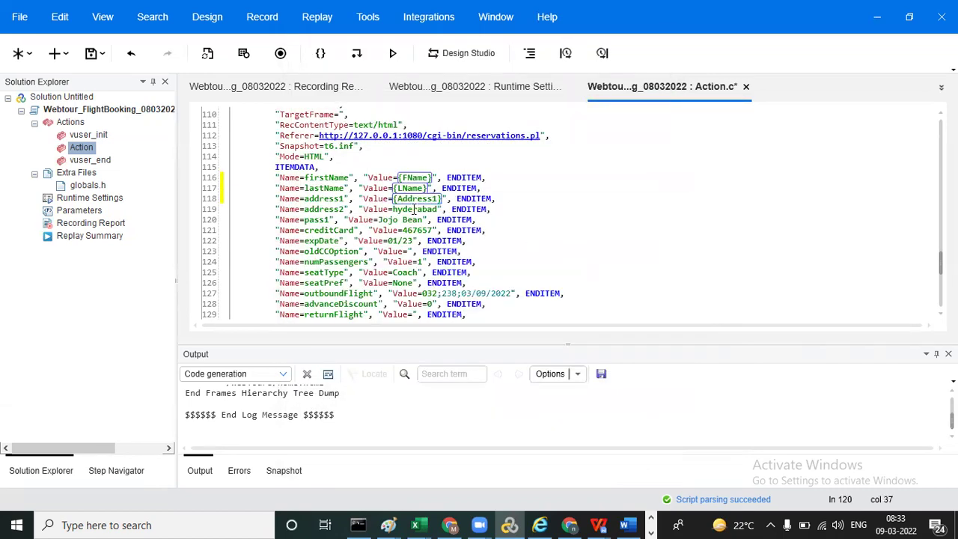
double_click(414, 209)
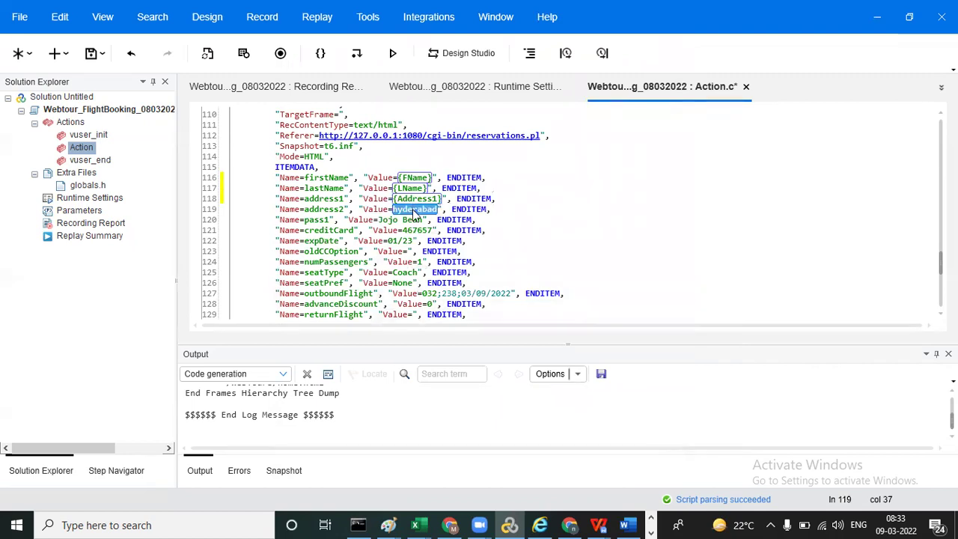
right_click(415, 212)
mouse_move(535, 314)
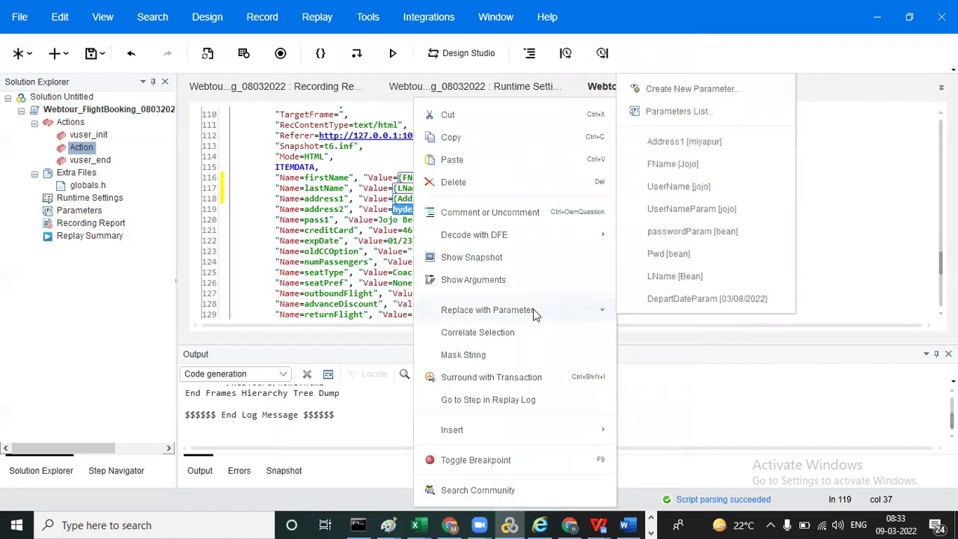
click(690, 92)
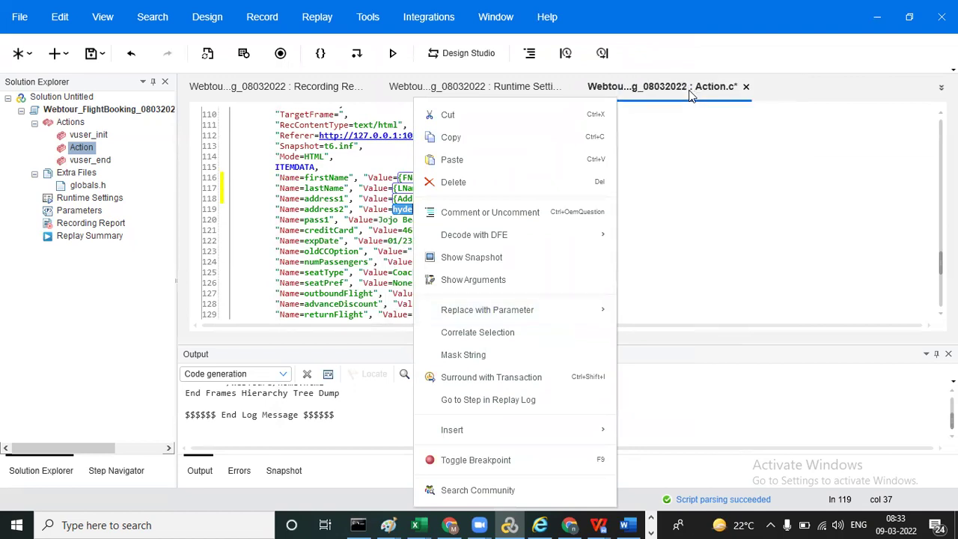
text(Address2)
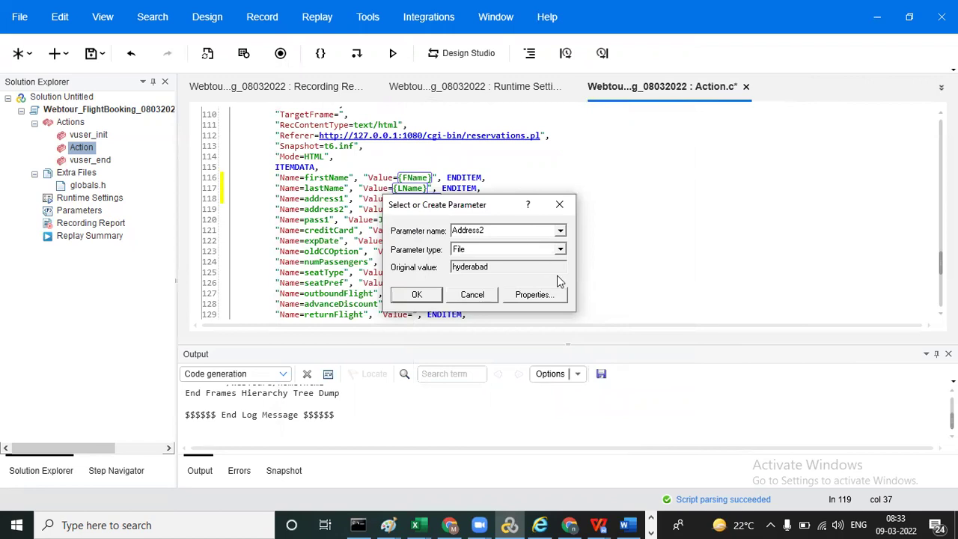
Step: Point the Address2 parameter to the UserName.dat file and add a column named Address2 to it
click(561, 294)
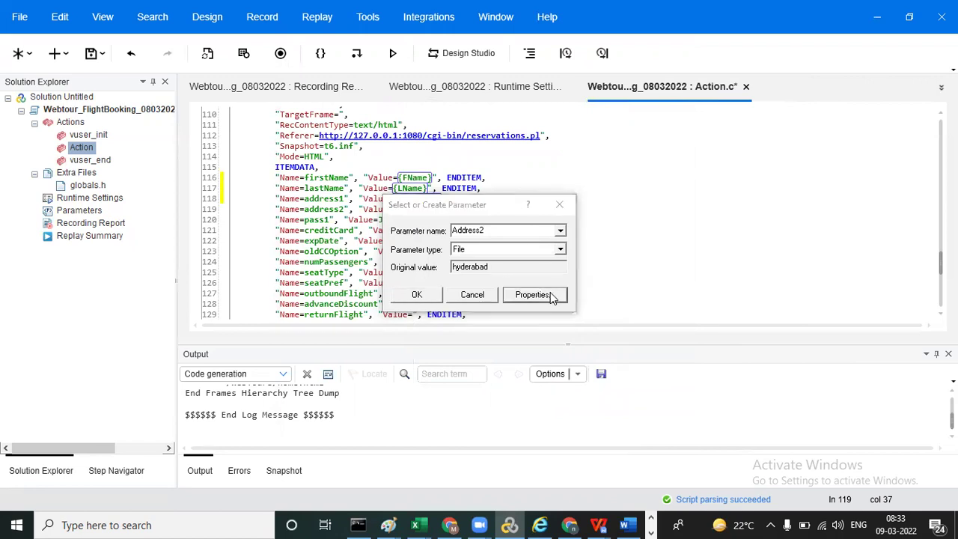
click(608, 99)
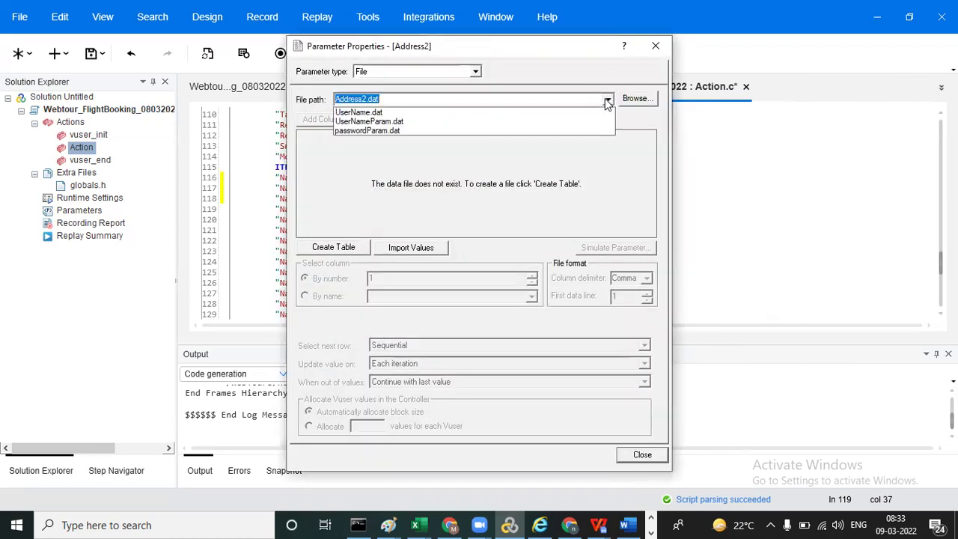
click(489, 104)
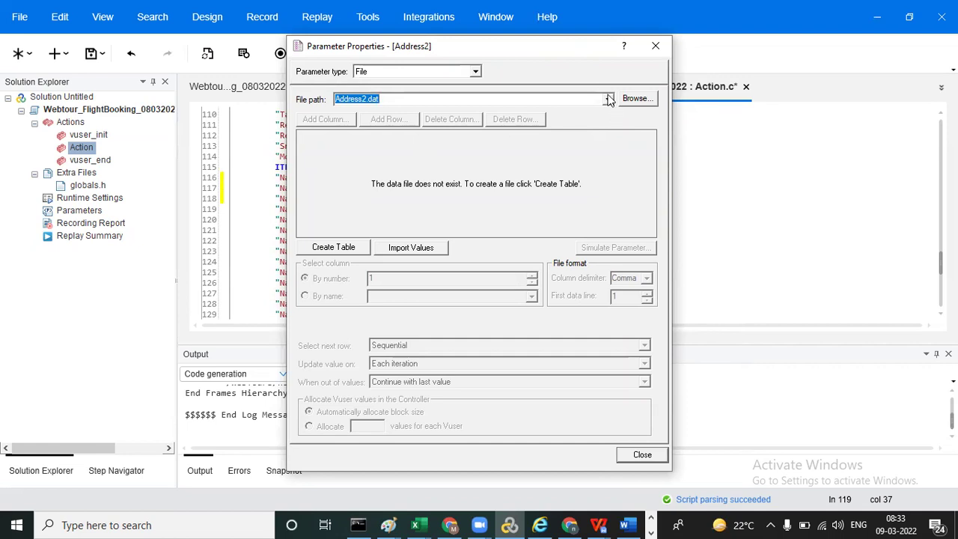
click(608, 99)
click(497, 113)
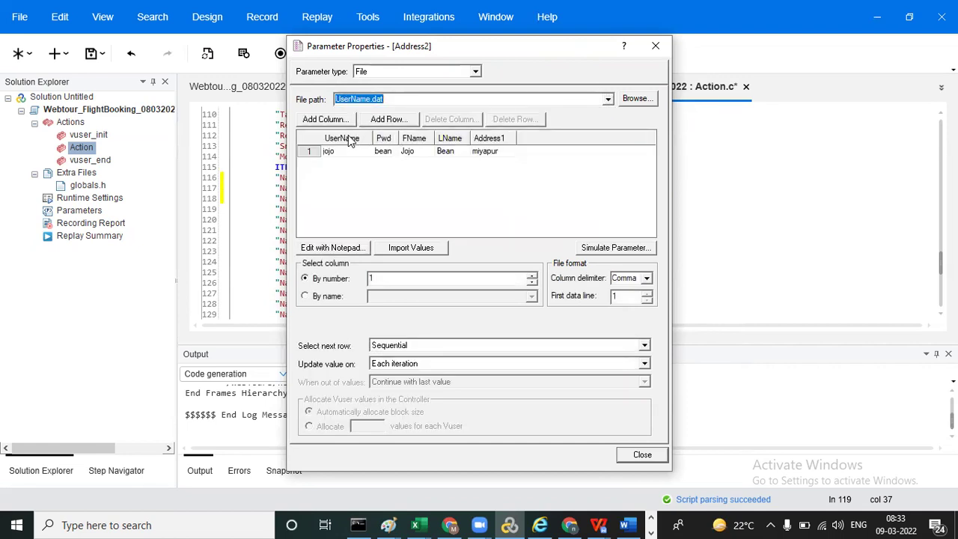
click(325, 120)
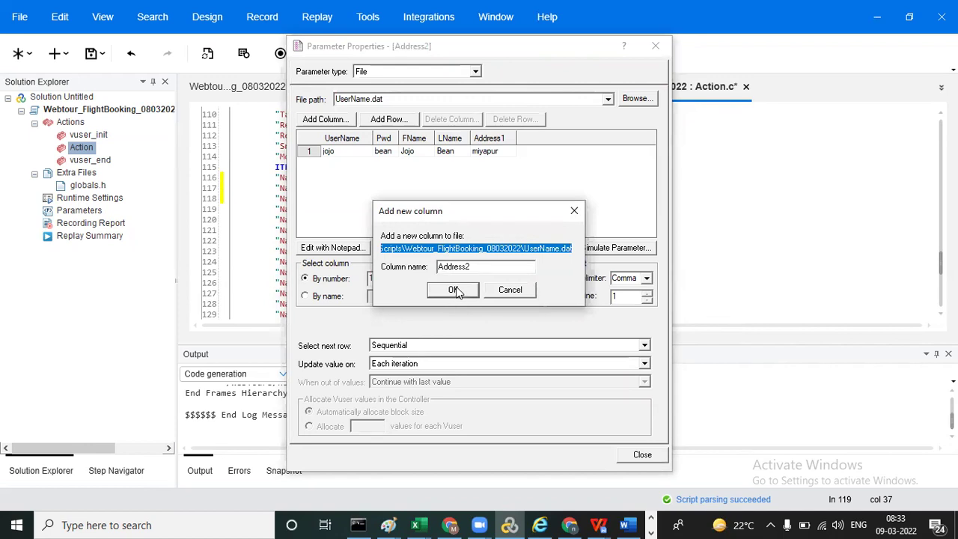
click(454, 290)
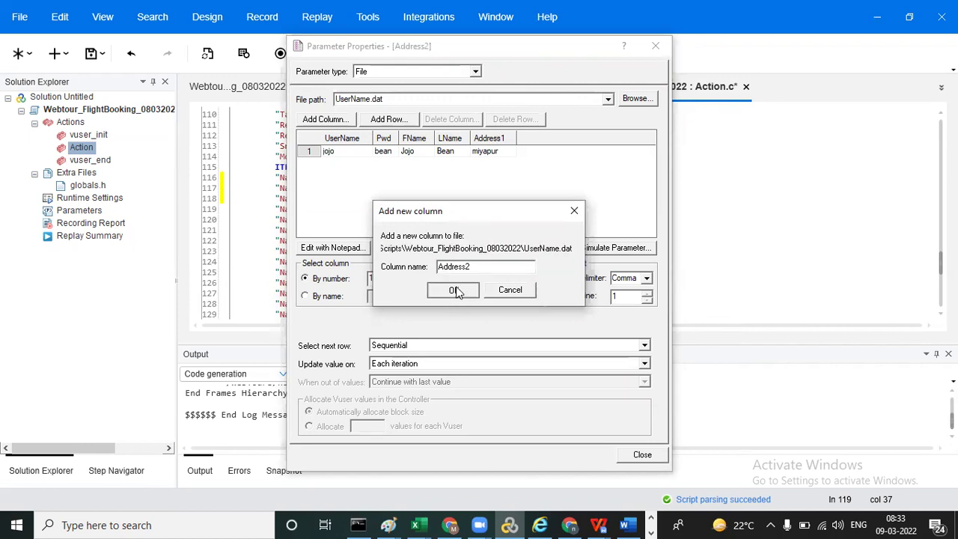
Step: Have the Address2 parameter read the Address2 column by name, select its next row with Same line as UserName, and close its properties
click(327, 296)
click(531, 298)
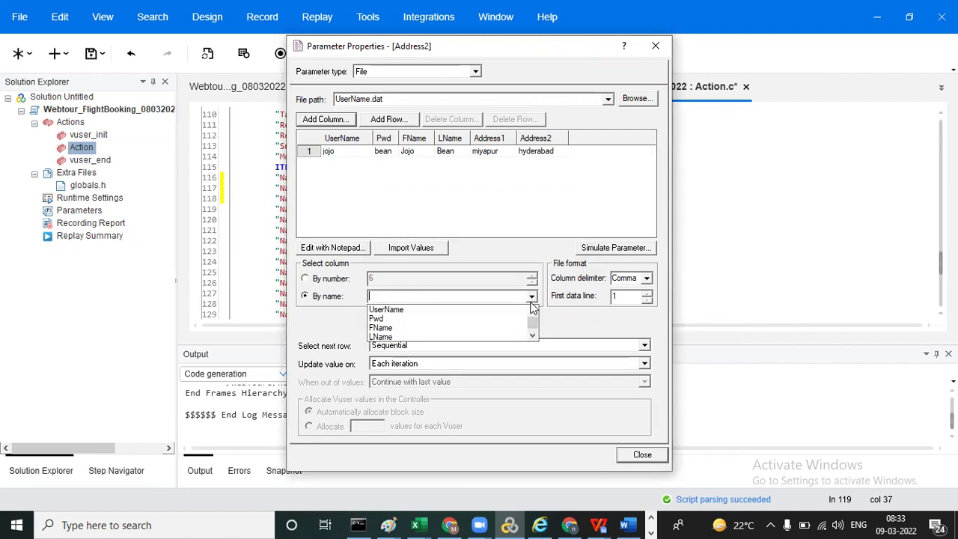
click(532, 335)
click(532, 334)
click(442, 338)
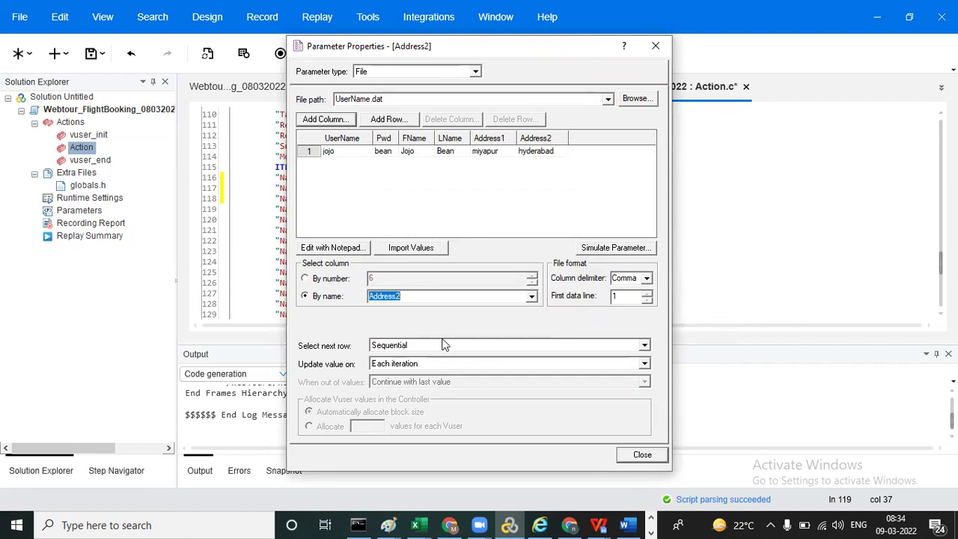
click(643, 346)
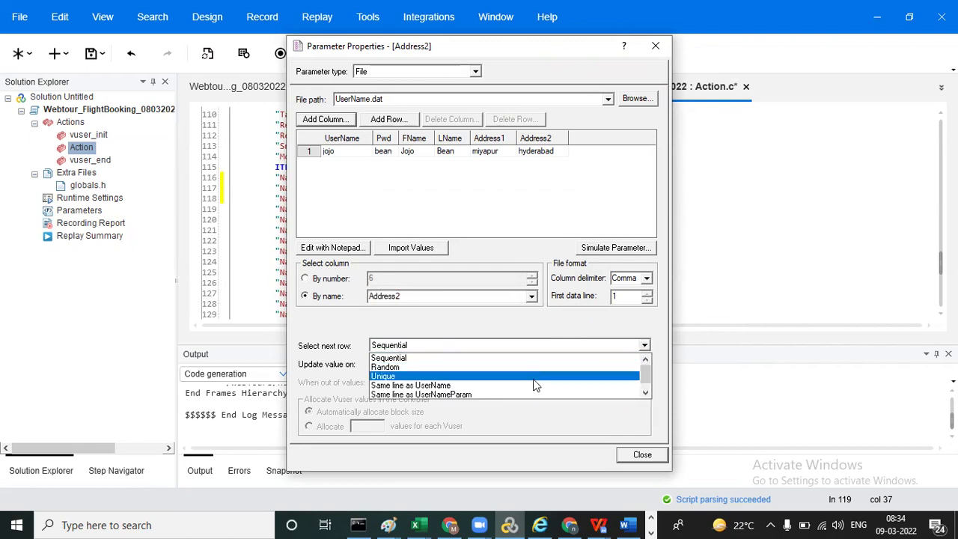
click(533, 388)
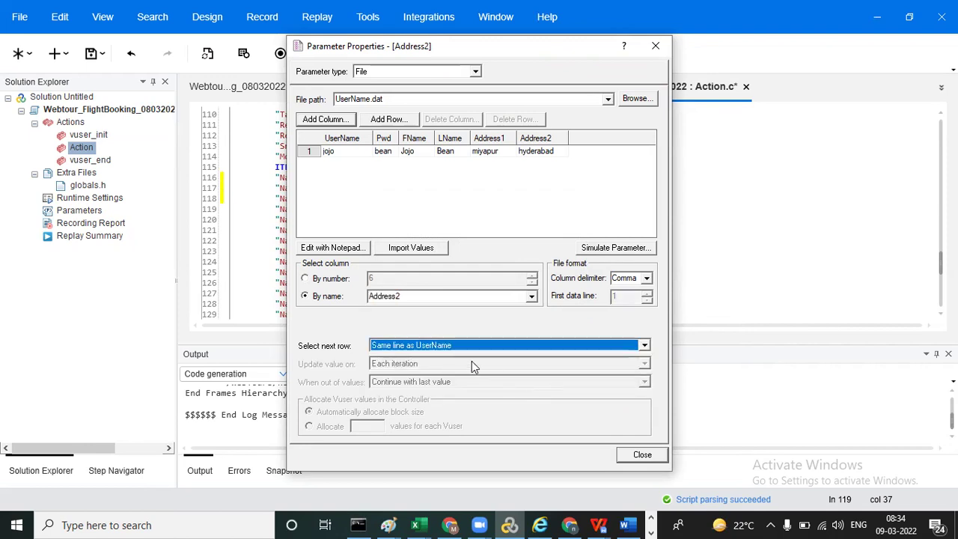
click(638, 457)
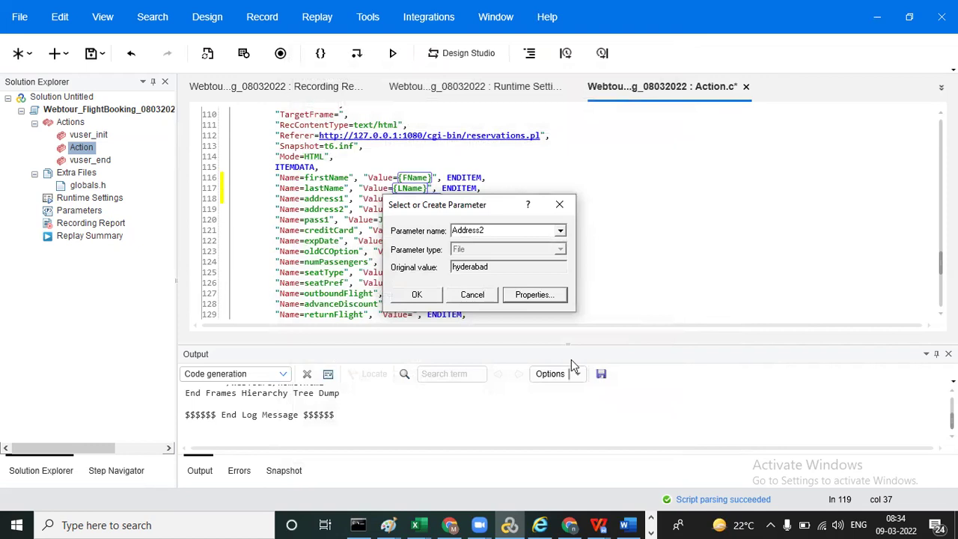
Step: Apply the Address2 parameter to the address2 value only, without replacing other occurrences of the string
click(427, 294)
click(652, 297)
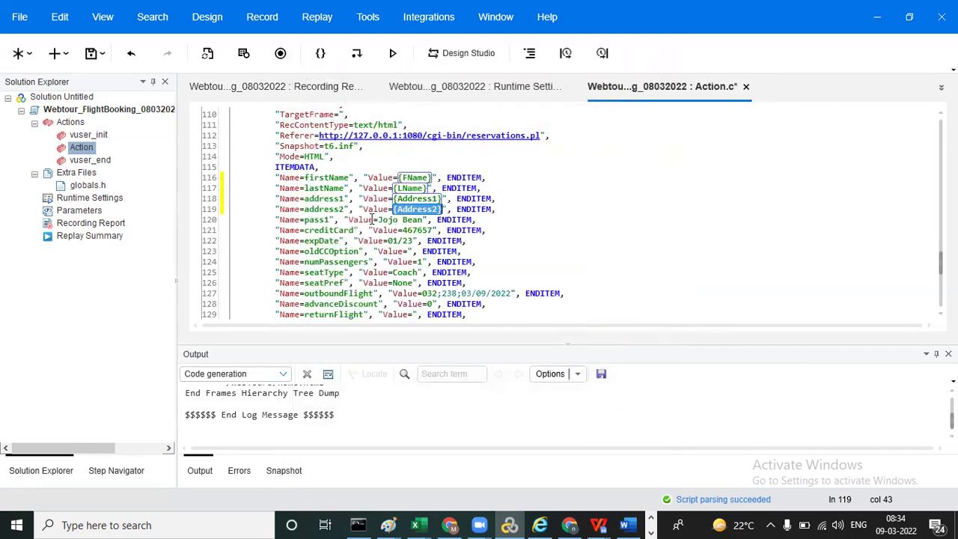
Step: Start replacing the pass1 passenger name value in the same request with a new parameter named Pass1
drag(379, 219, 418, 221)
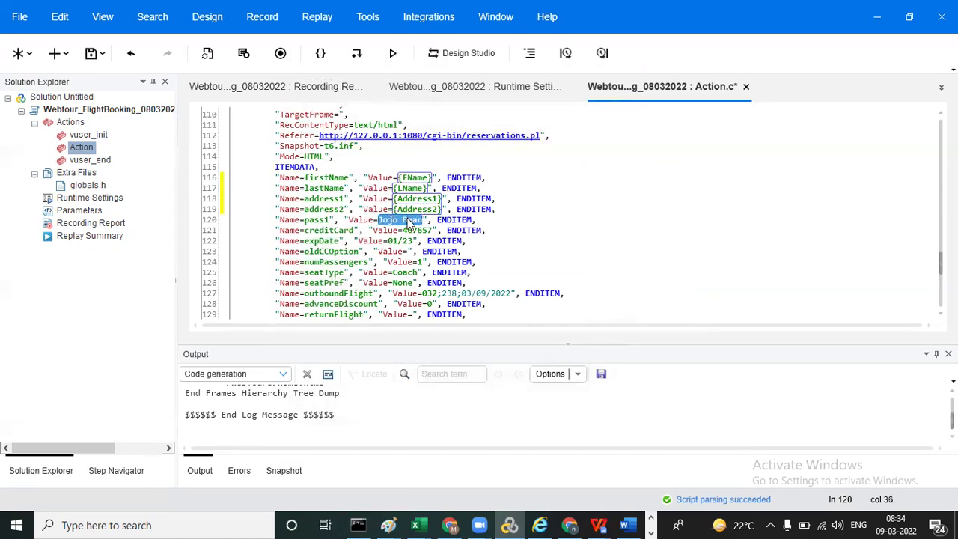
right_click(410, 221)
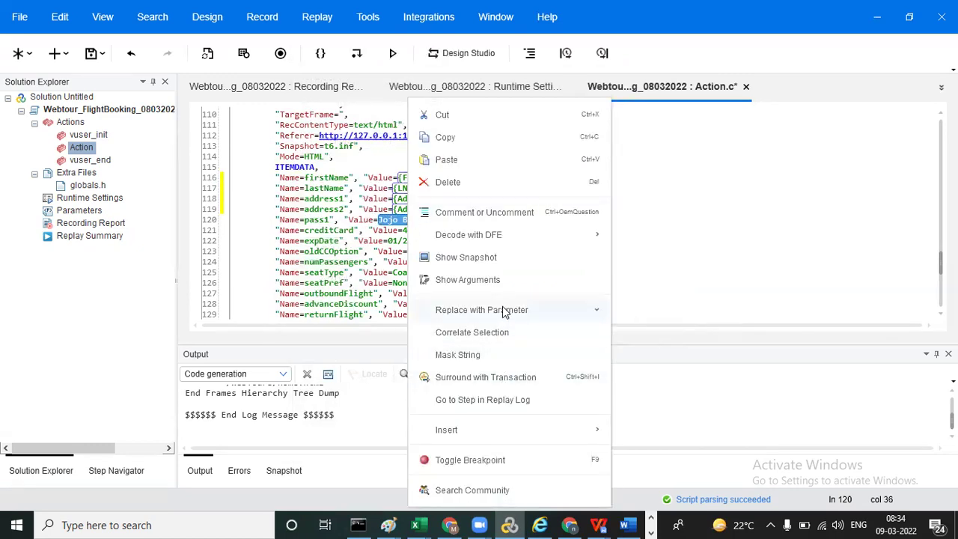
mouse_move(504, 311)
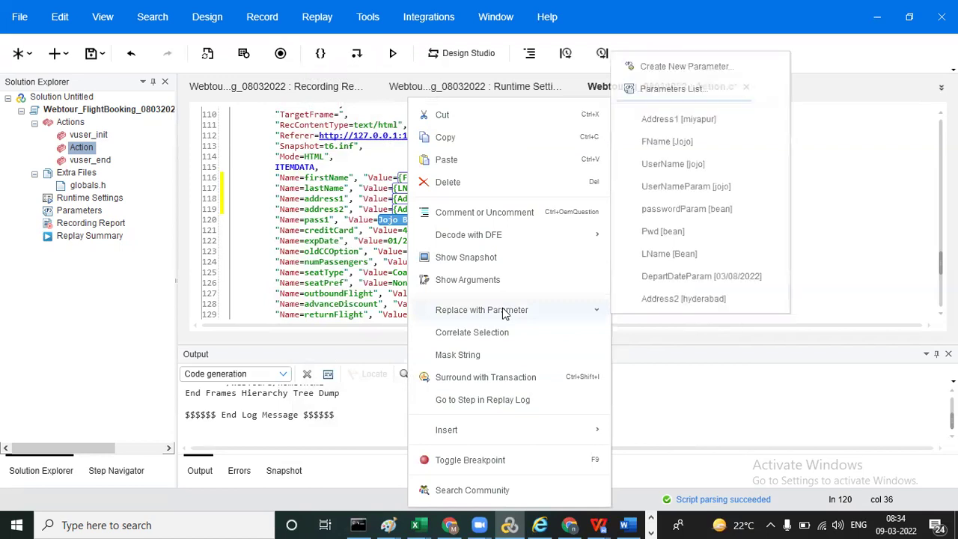
click(671, 67)
text(Pass1)
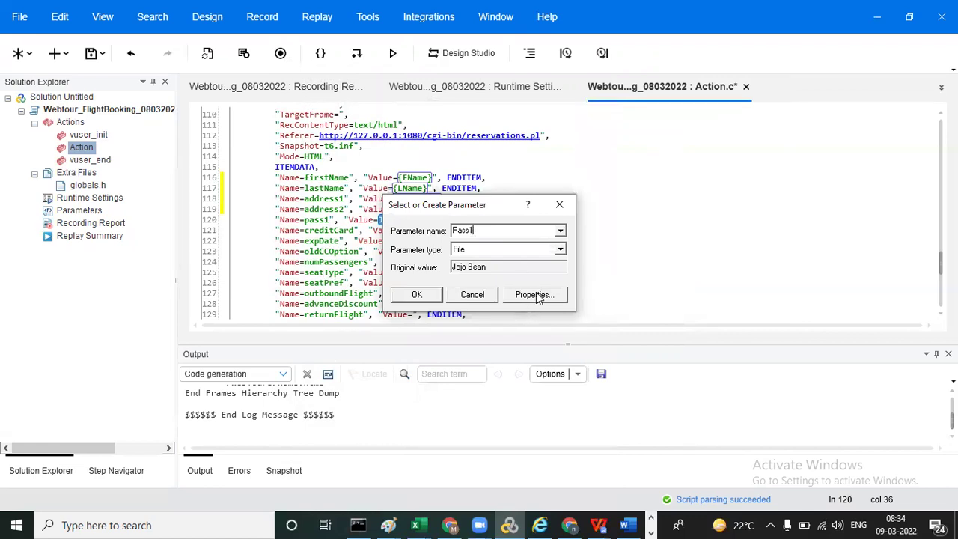
Step: Point the Pass1 parameter to the UserName.dat file and add a column named Pass1 to it
click(533, 295)
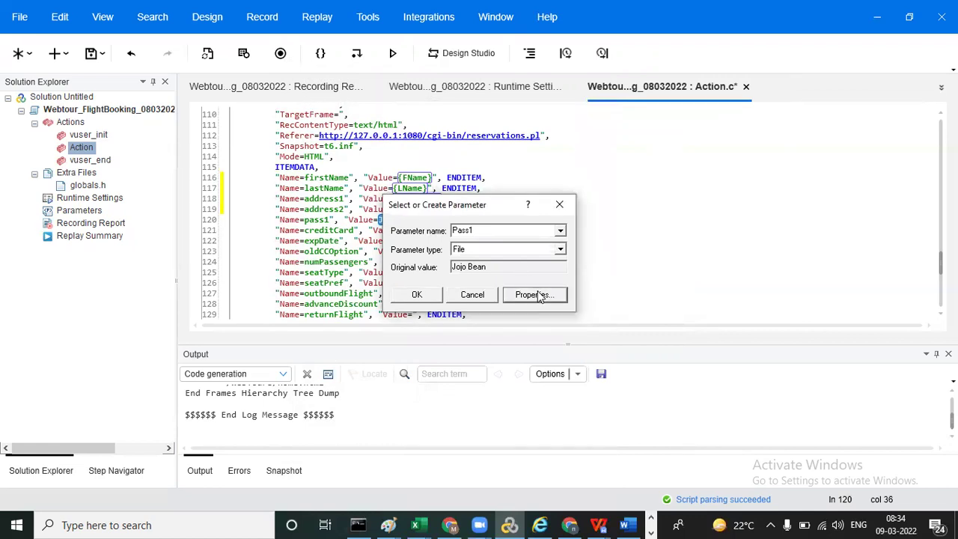
click(608, 98)
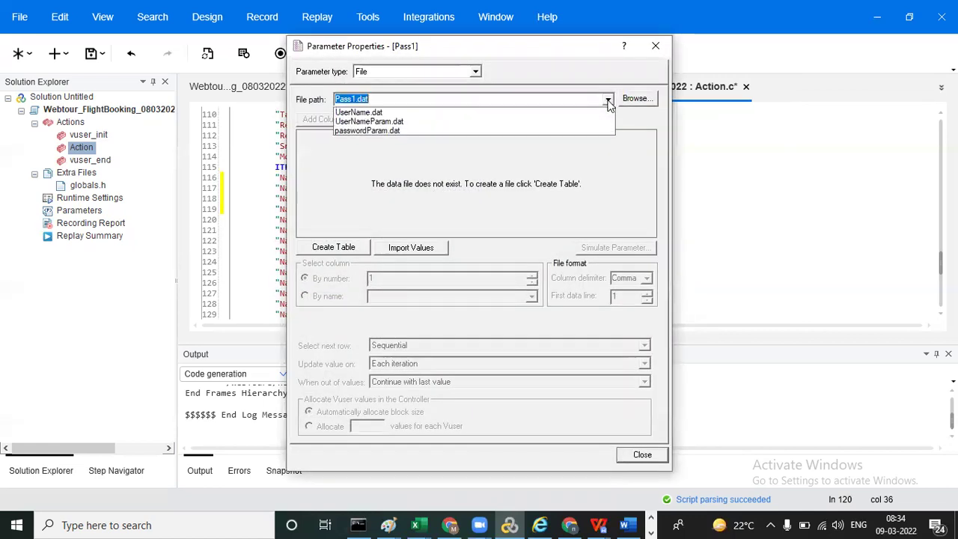
click(523, 112)
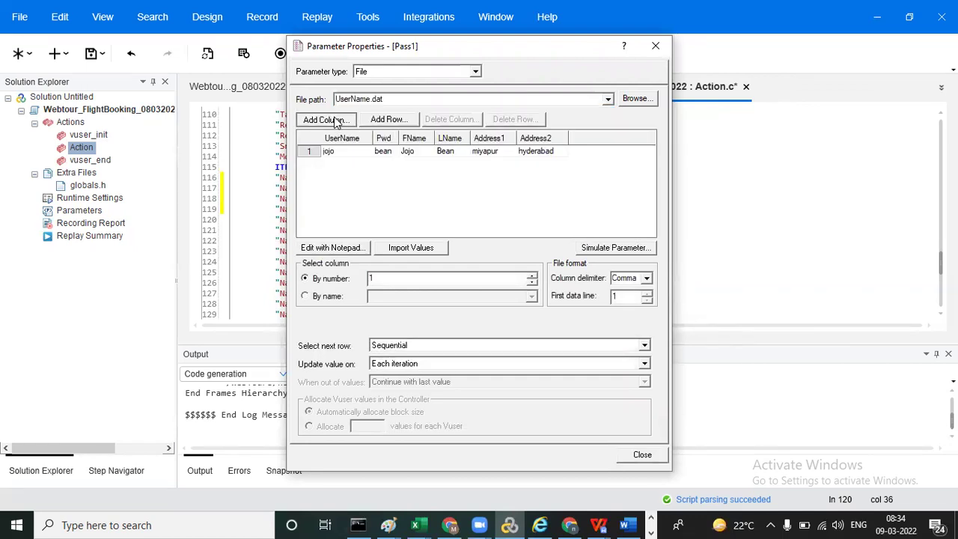
click(325, 119)
click(451, 292)
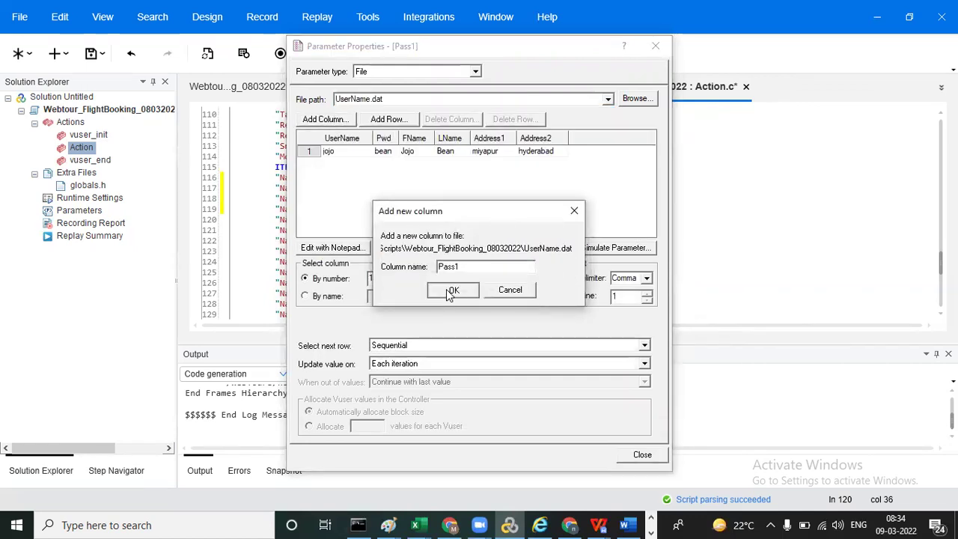
Step: Have the Pass1 parameter read the Pass1 column by name and select its next row with Same line as UserName
click(306, 297)
click(530, 297)
click(532, 297)
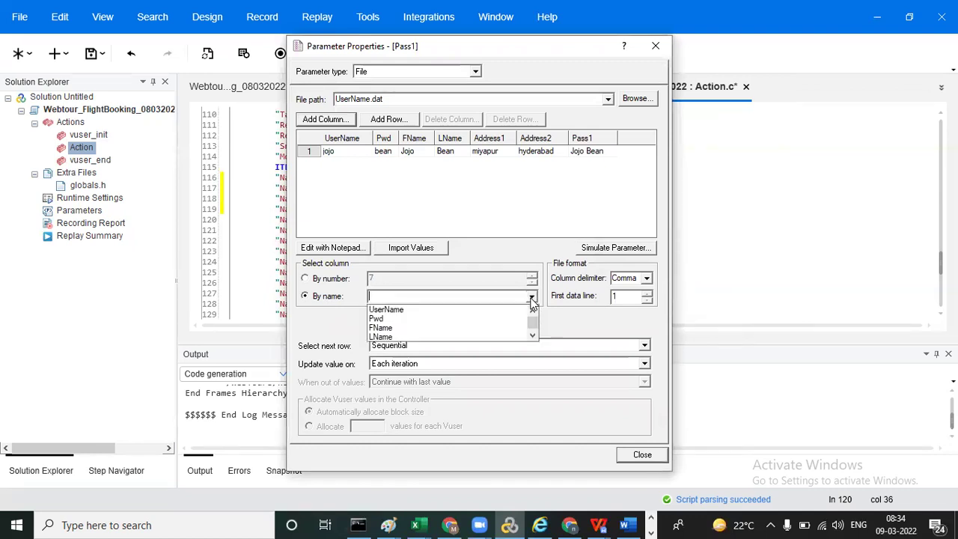
click(531, 298)
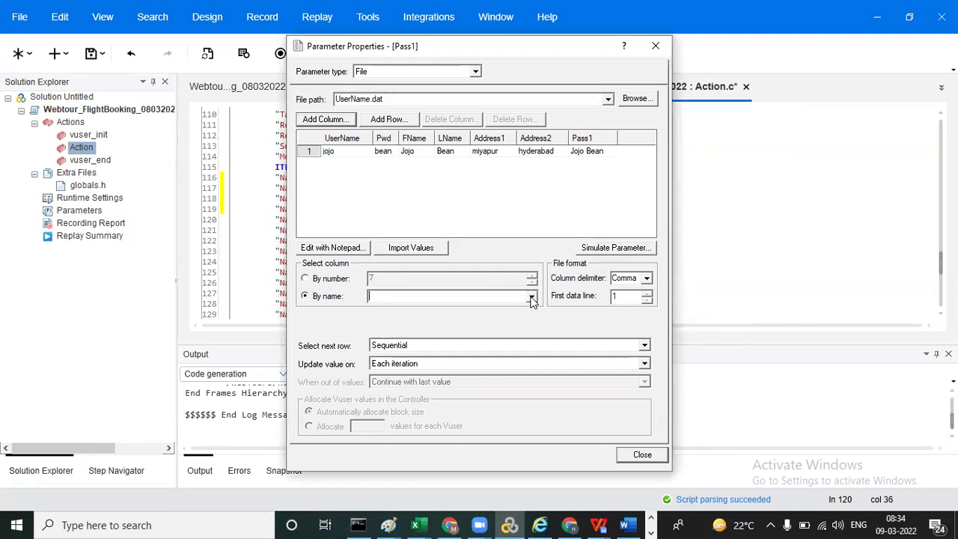
click(531, 297)
click(533, 337)
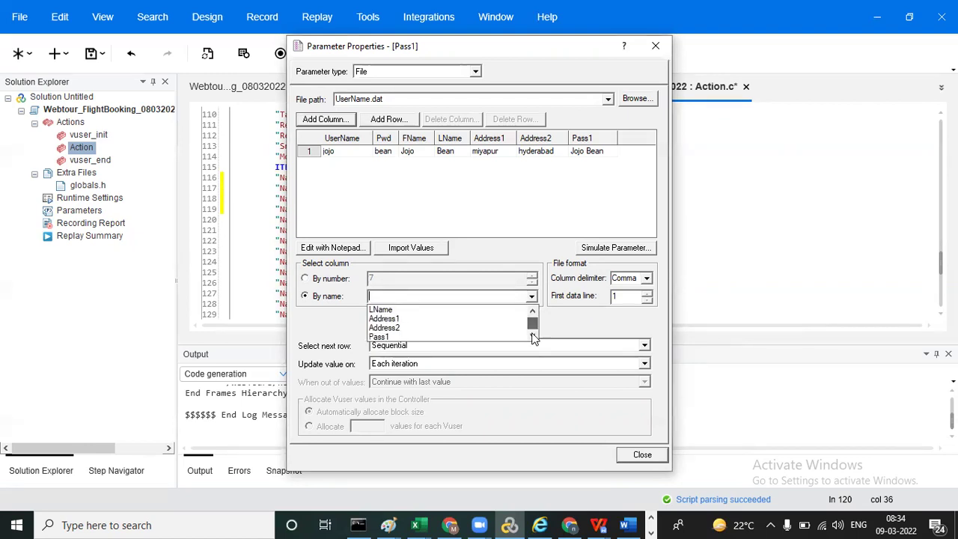
click(483, 338)
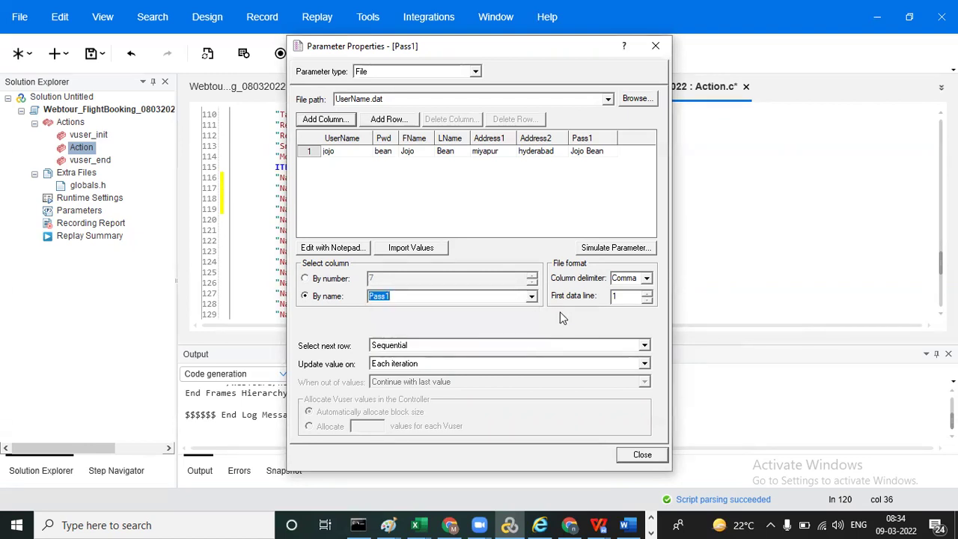
click(600, 347)
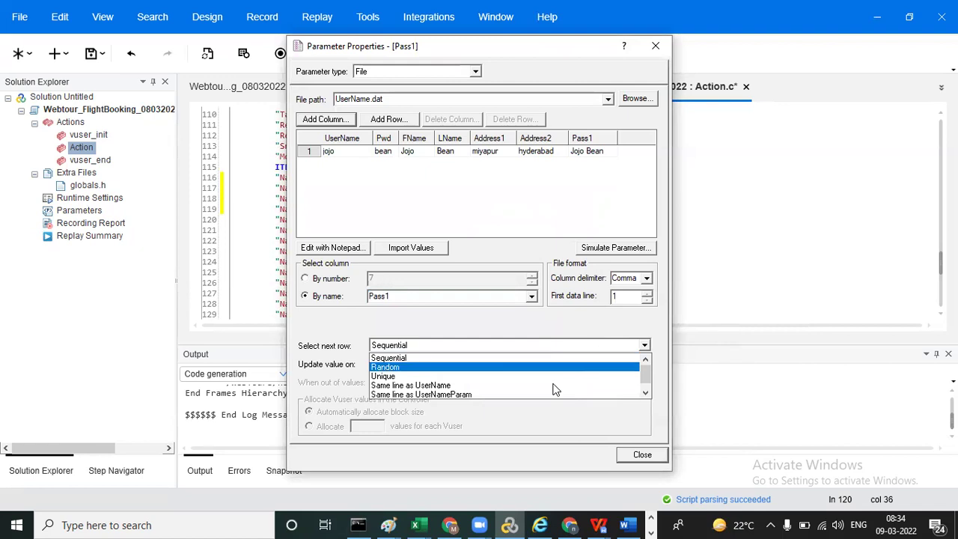
click(540, 387)
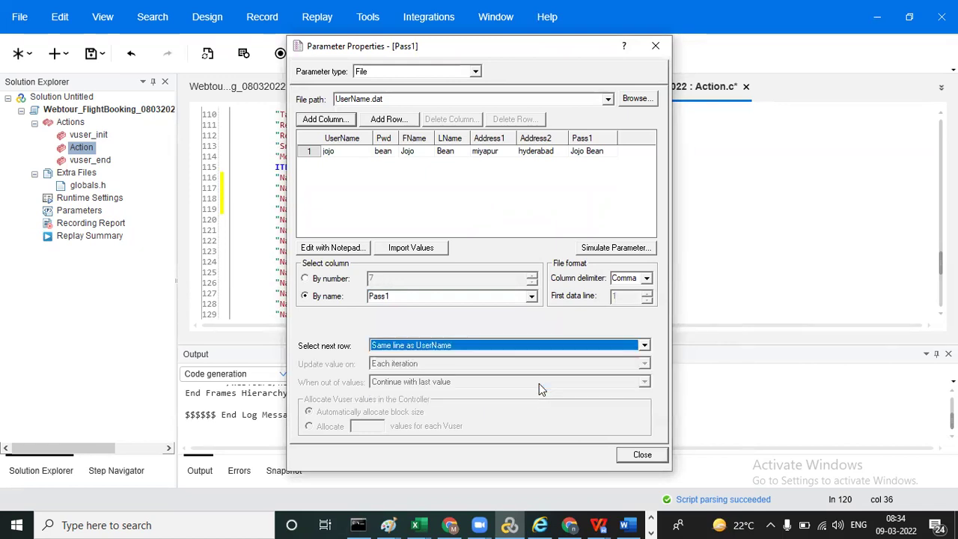
Step: Close the Pass1 properties and apply the parameter to the pass1 value only, without replacing other occurrences
click(642, 455)
click(420, 295)
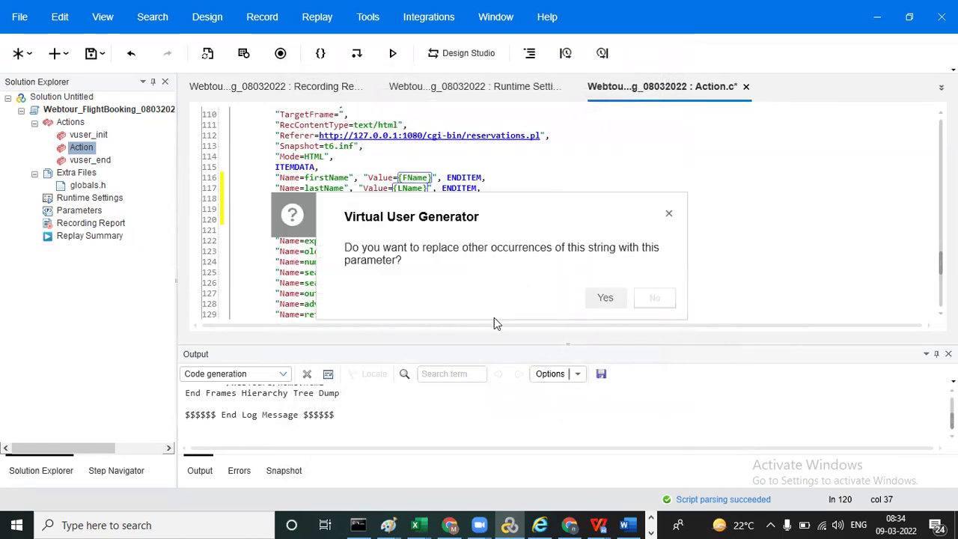
click(653, 298)
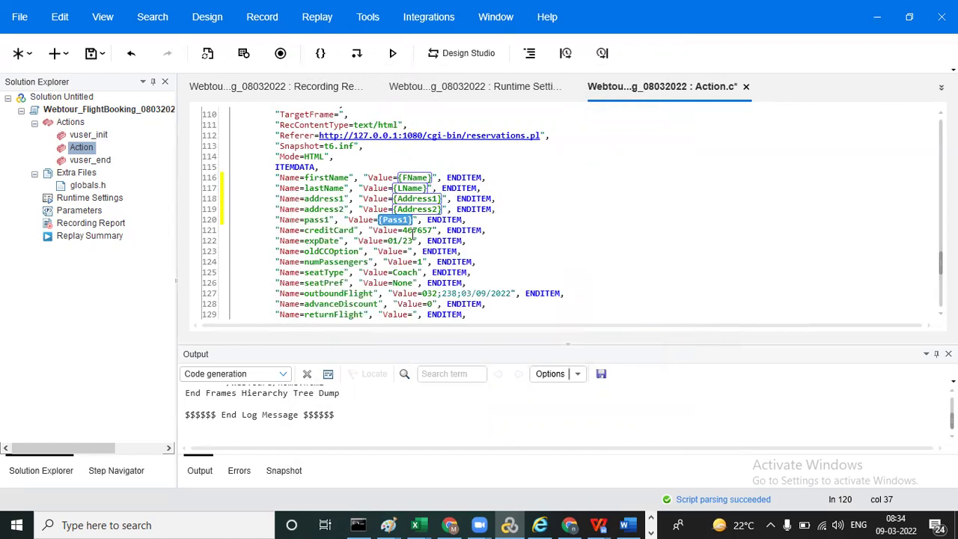
Step: Start replacing the creditCard value in the same request with a new parameter named CC
drag(402, 229, 414, 231)
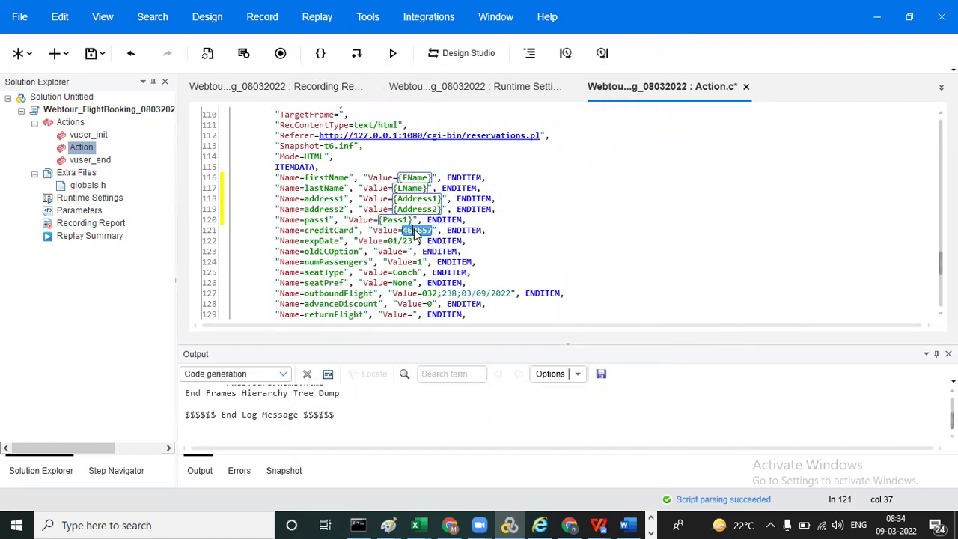
right_click(416, 234)
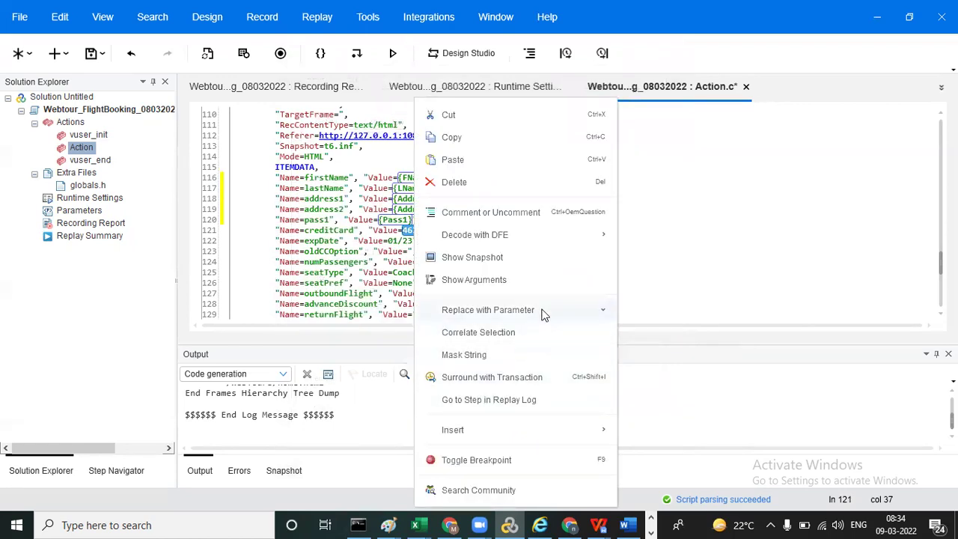
mouse_move(543, 314)
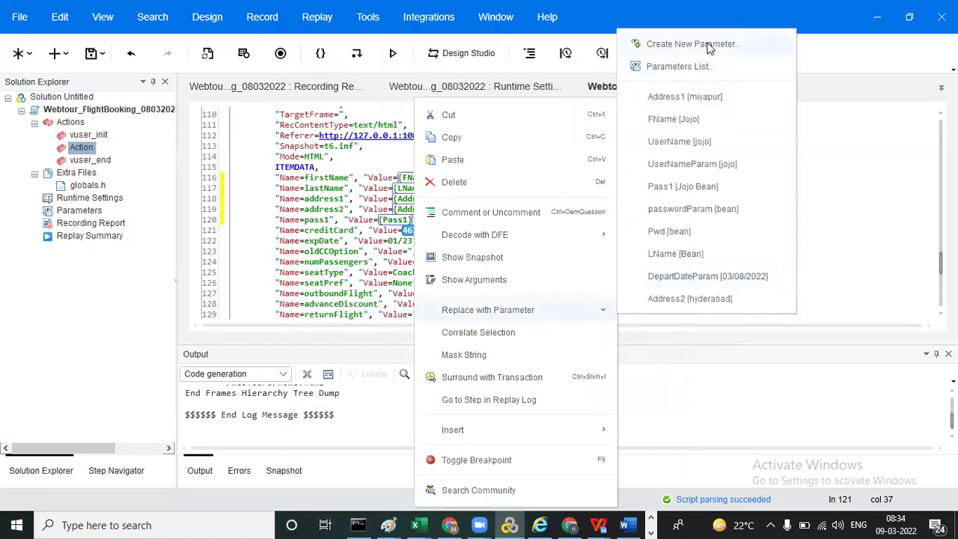
click(710, 47)
text(CC)
Step: Point the CC parameter to the UserName.dat file and add a column named CC to it
click(532, 297)
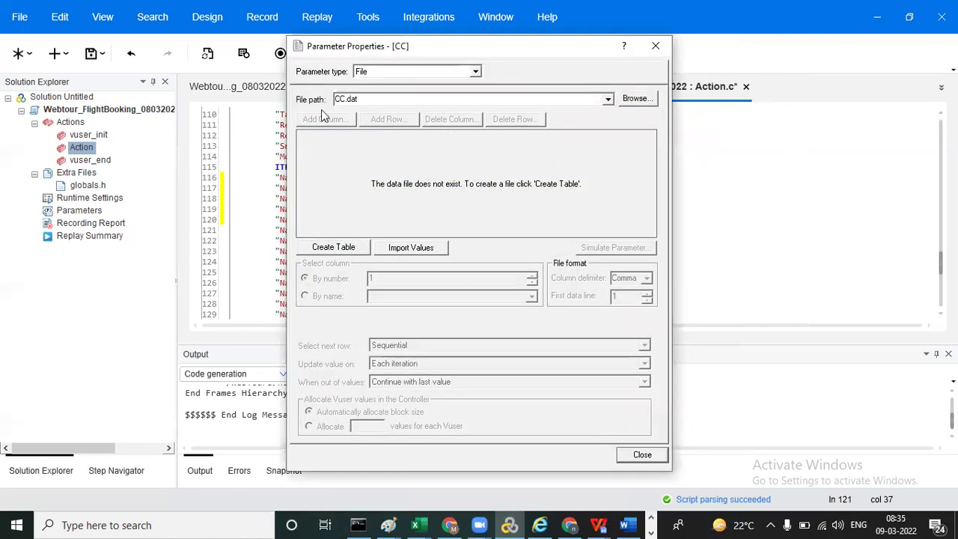
click(608, 100)
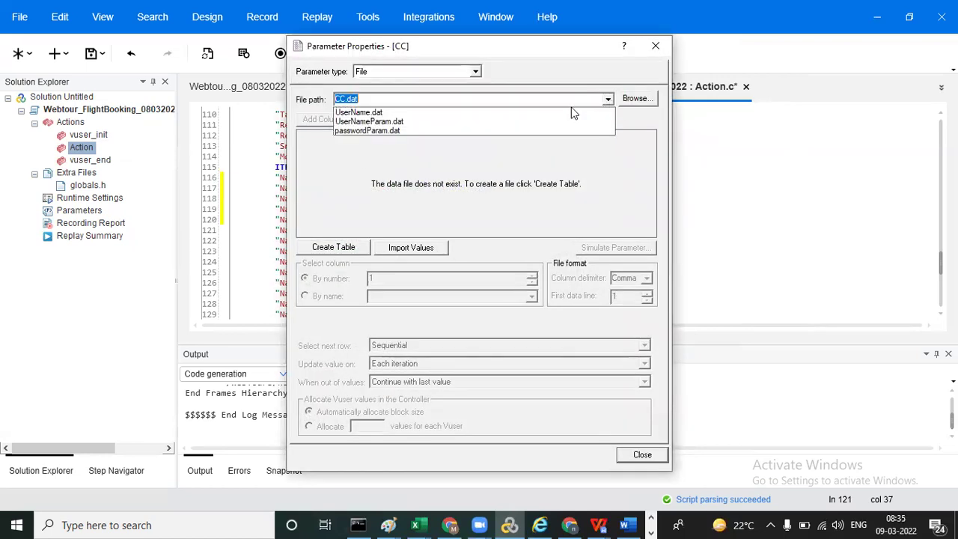
click(456, 113)
click(326, 119)
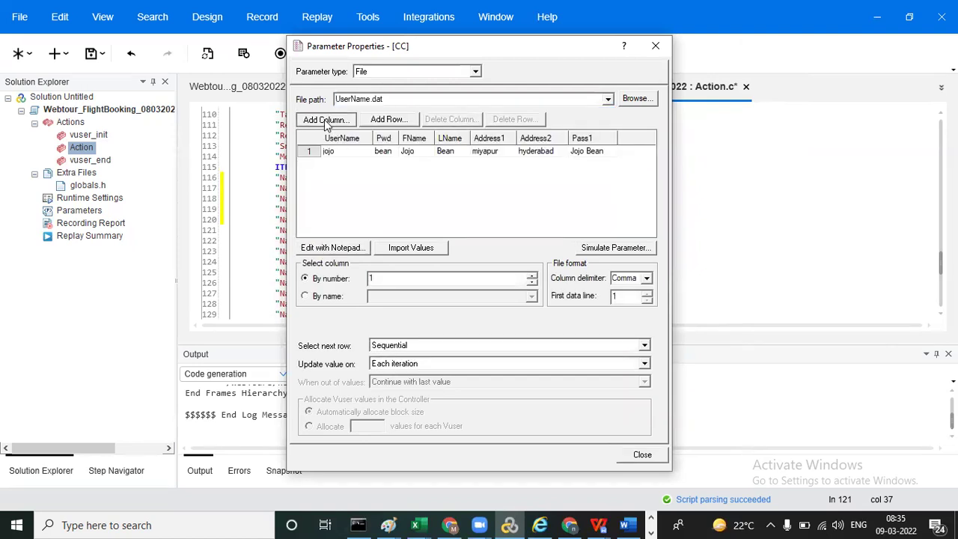
click(453, 290)
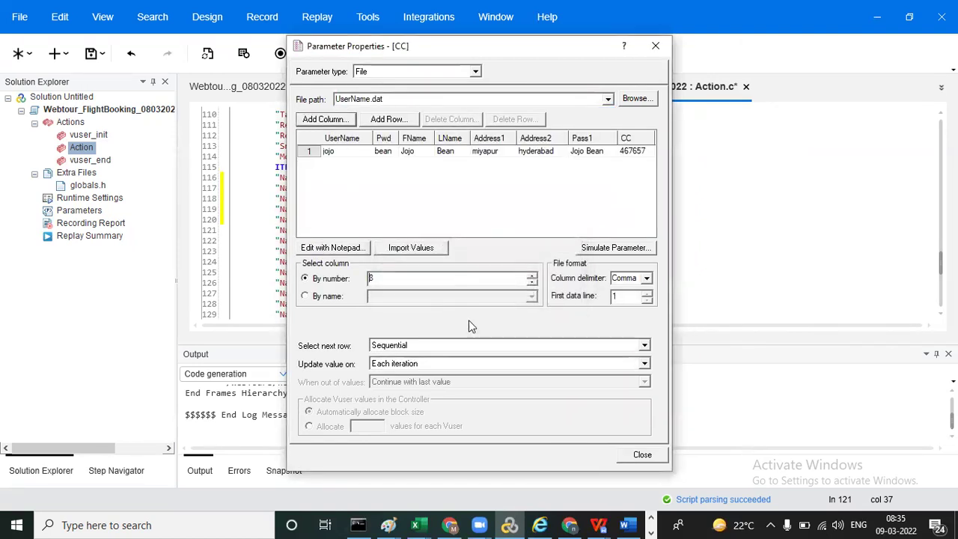
Step: Have the CC parameter read the CC column by name and select its next row with Same line as UserName
click(330, 297)
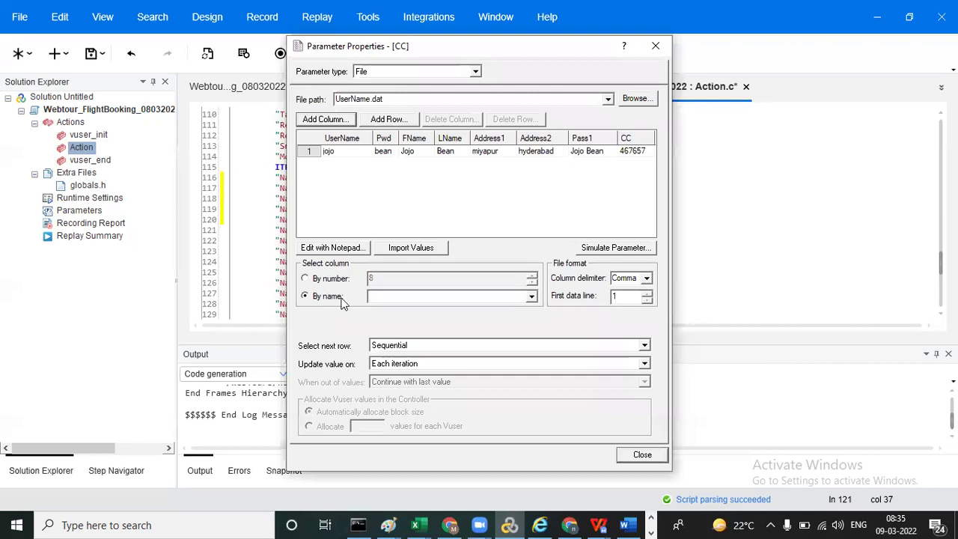
click(532, 297)
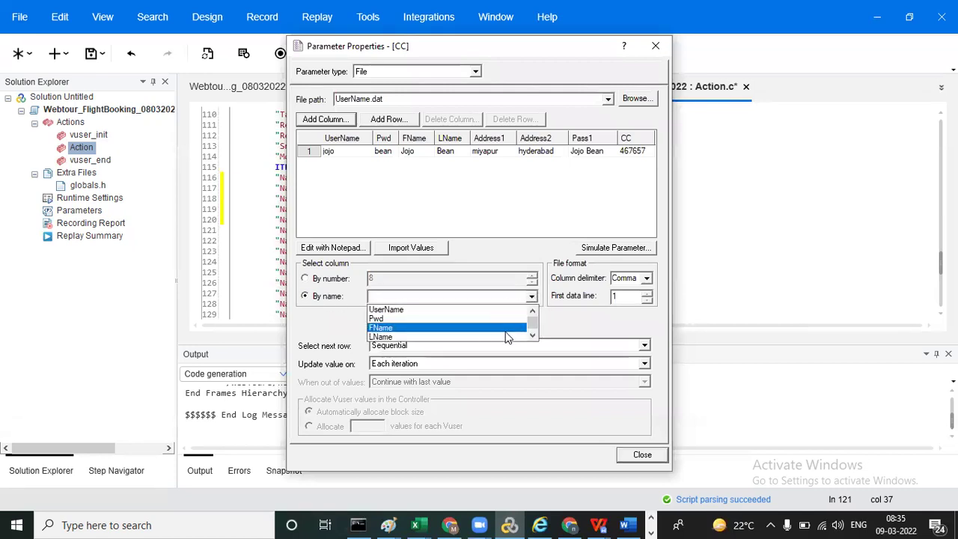
click(532, 336)
click(534, 335)
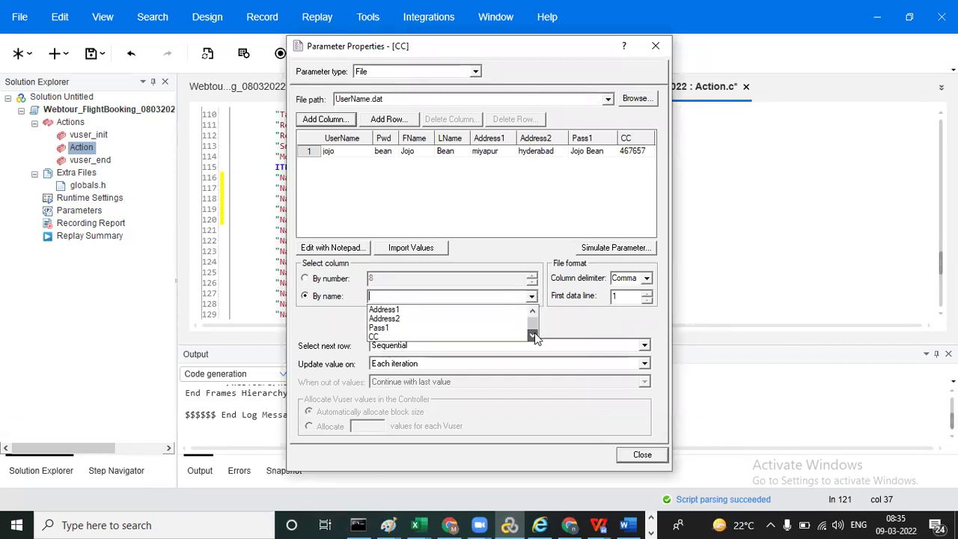
click(435, 336)
click(457, 345)
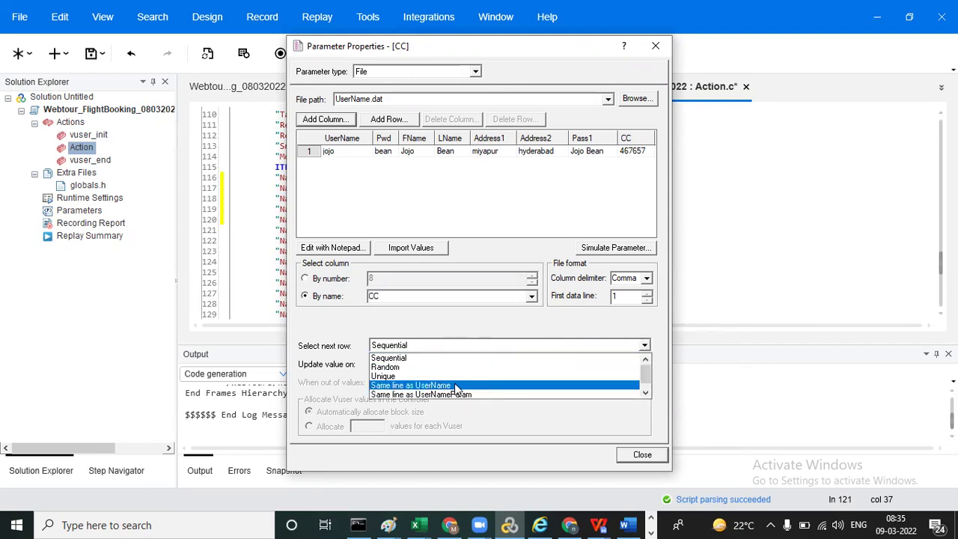
click(457, 386)
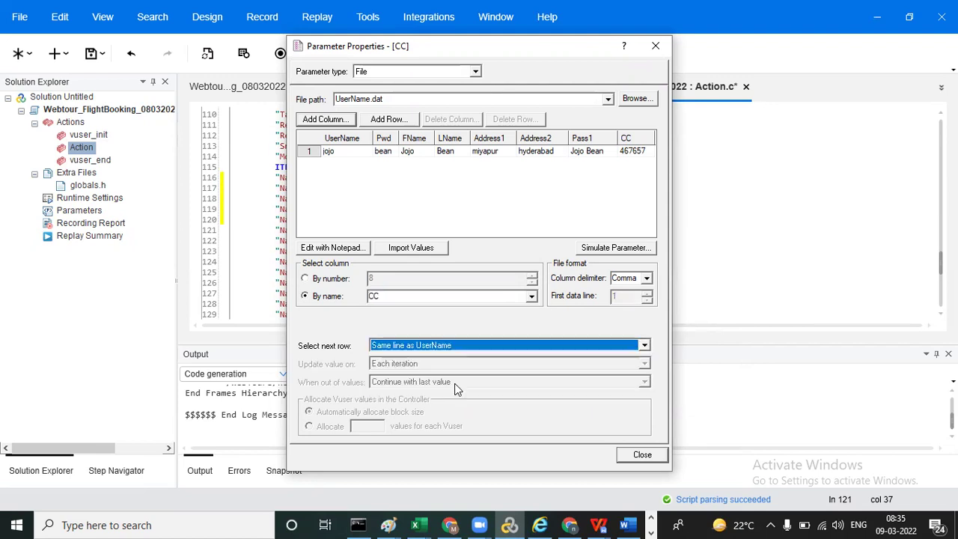
Step: Close the CC properties and apply the parameter to the creditCard value only, without replacing other occurrences
click(643, 456)
click(423, 294)
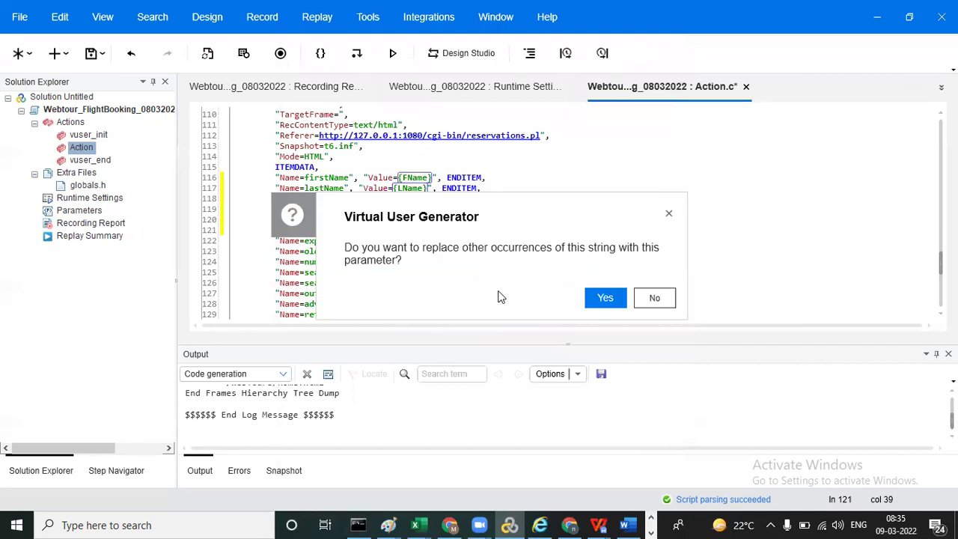
click(664, 298)
click(574, 224)
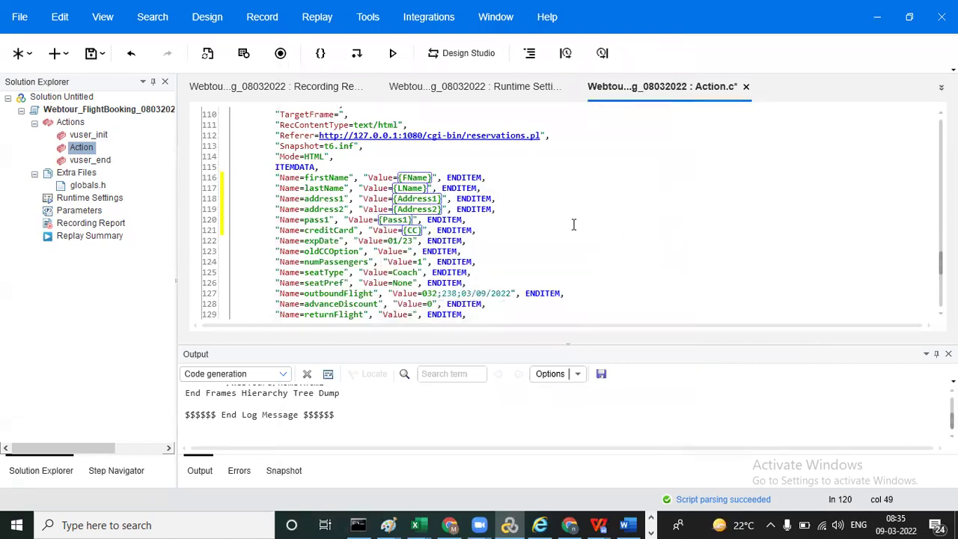
Step: Open UserName.dat from the parameter list in Notepad and try adding a second data row with a user name and password, discarding the edit
key(ctrl+l)
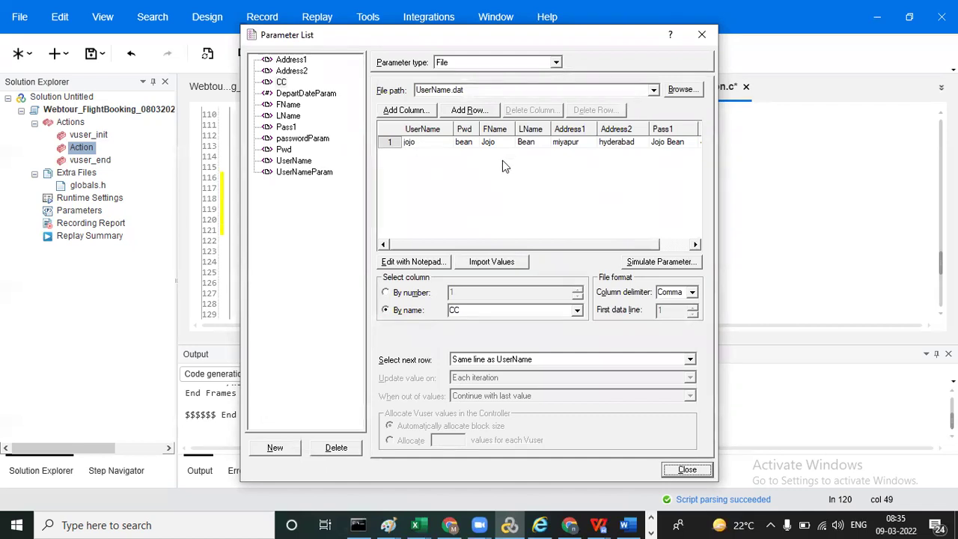
click(414, 262)
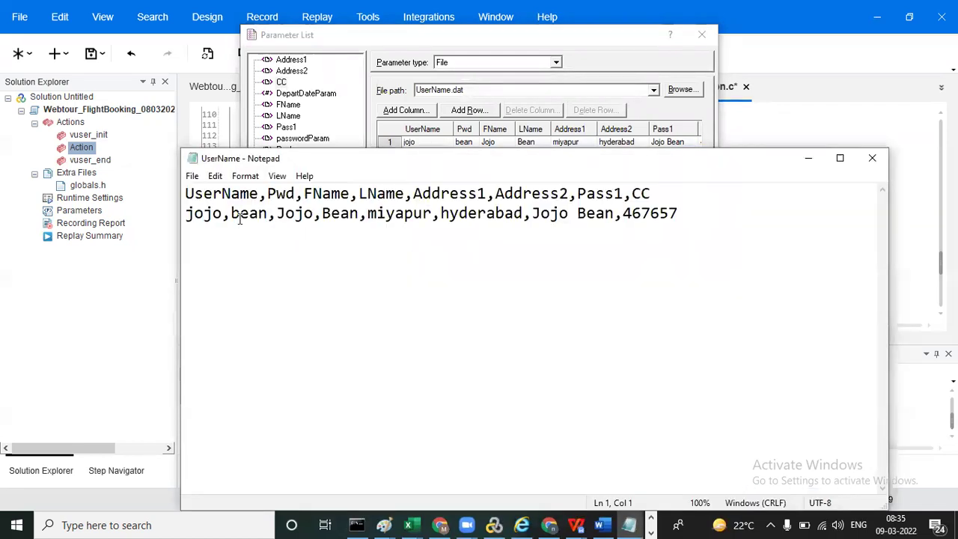
click(703, 213)
key(Return)
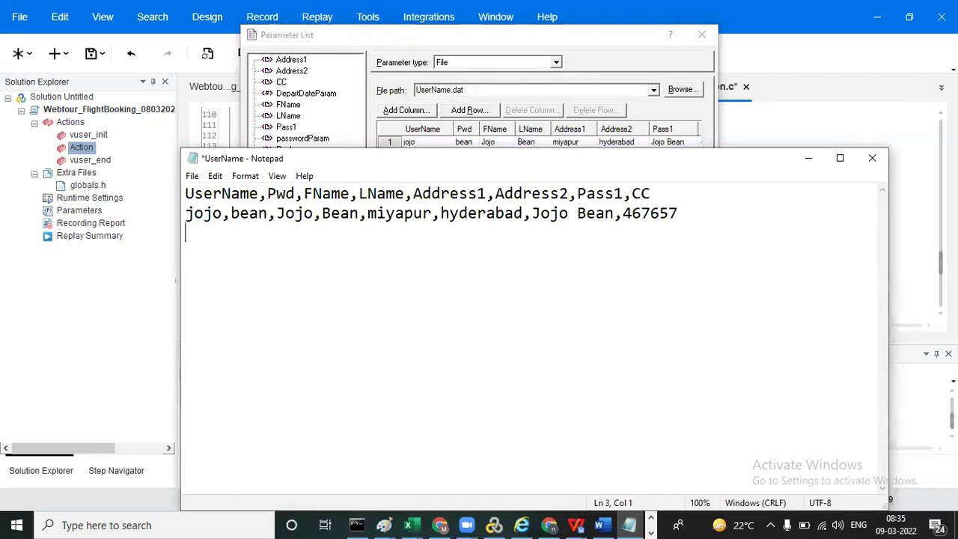
text(jojo1,jojo2)
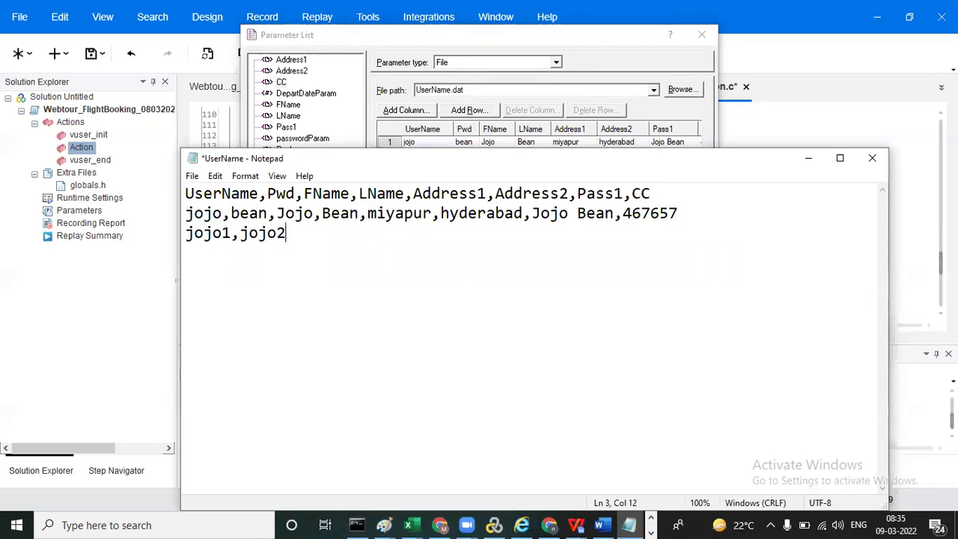
key(BackSpace)
key(BackSpace)
key(BackSpace)
key(BackSpace)
key(BackSpace)
key(BackSpace)
key(BackSpace)
key(BackSpace)
key(BackSpace)
key(BackSpace)
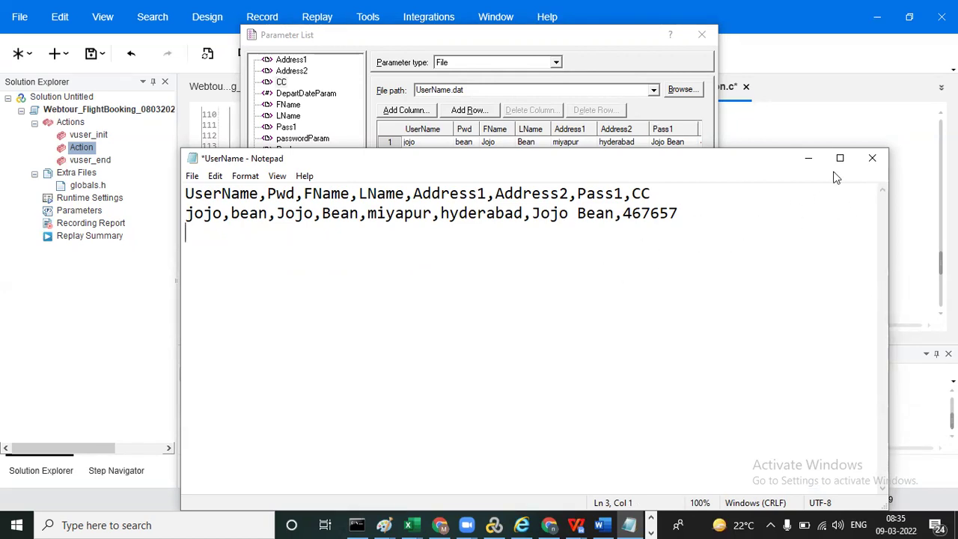
click(872, 158)
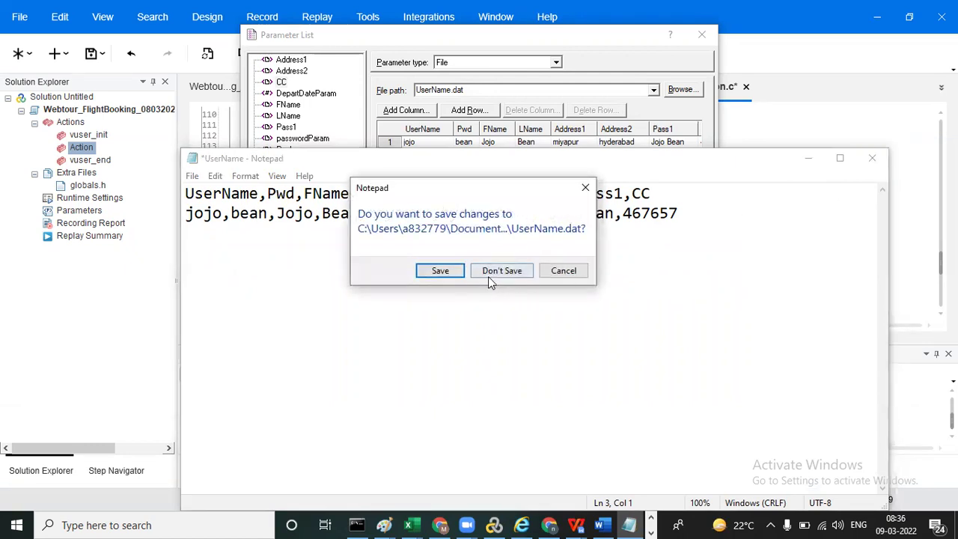
click(500, 271)
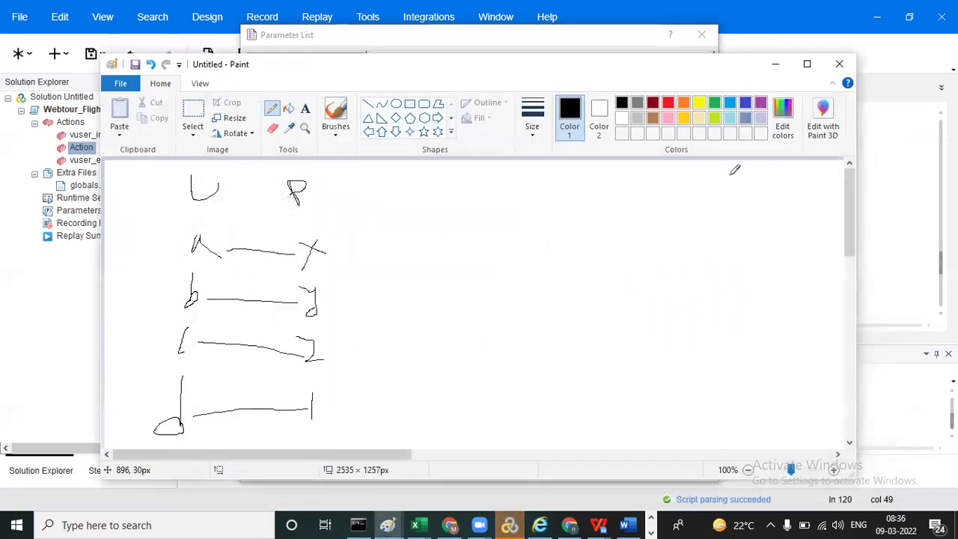
Step: Minimize Paint, switch to File Explorer and open the Webtour_FlightBooking_08032022 folder inside Scripts to locate the UserName data file
click(776, 65)
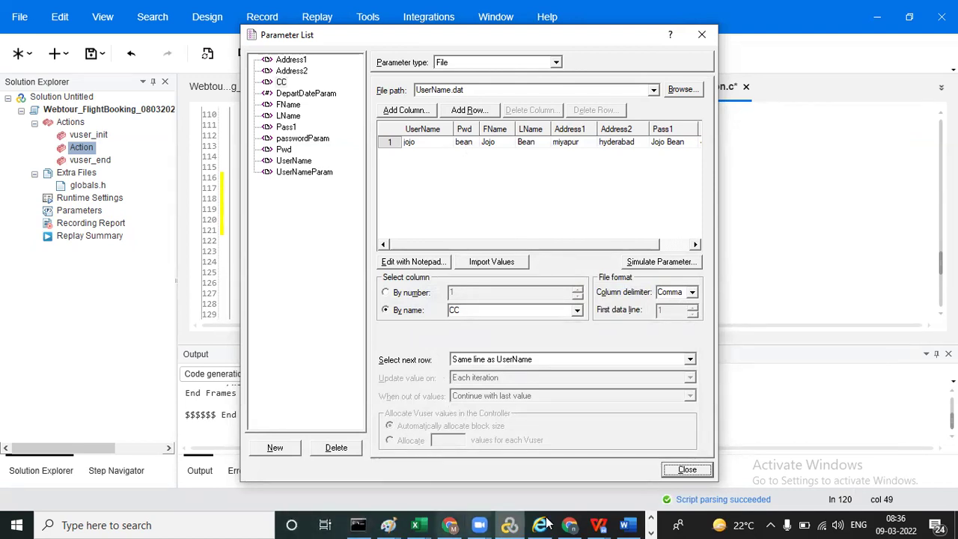
click(642, 519)
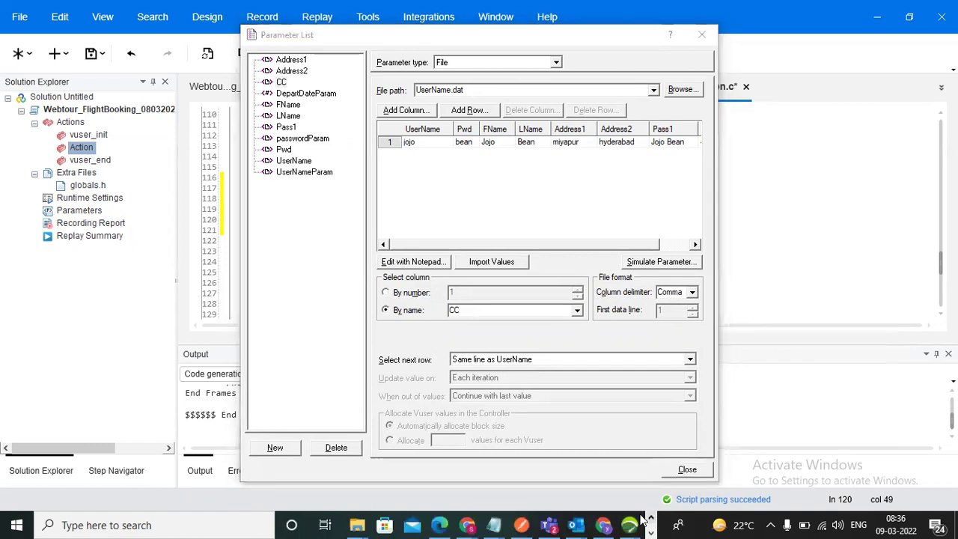
mouse_move(359, 524)
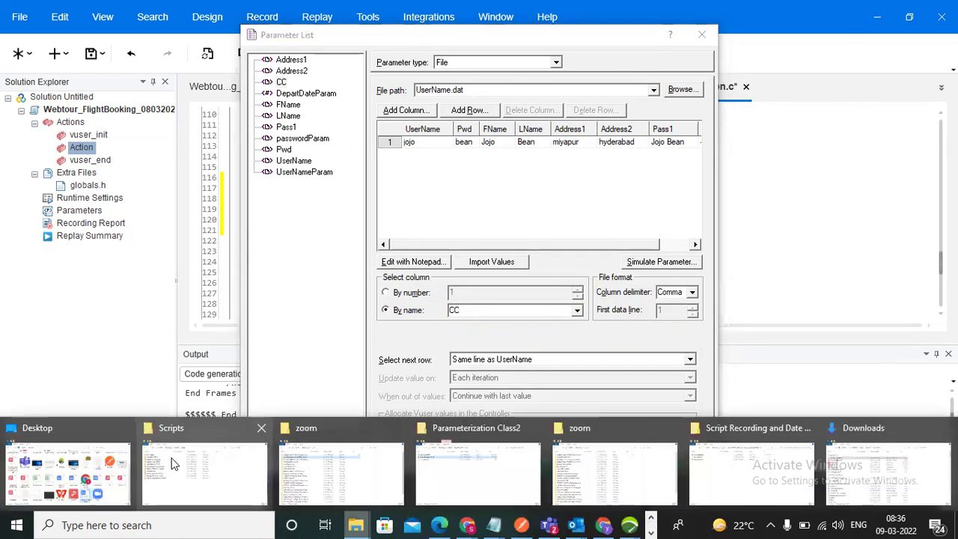
click(208, 474)
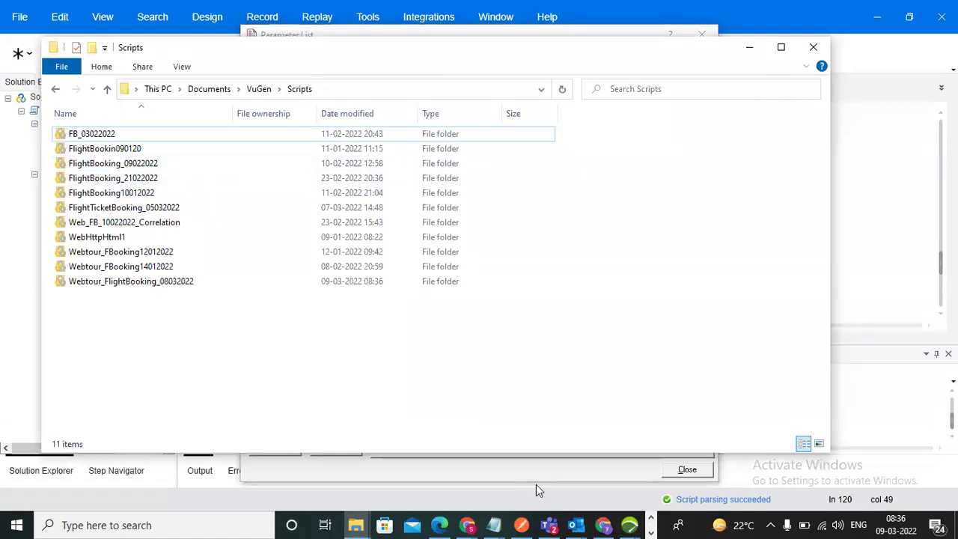
click(653, 522)
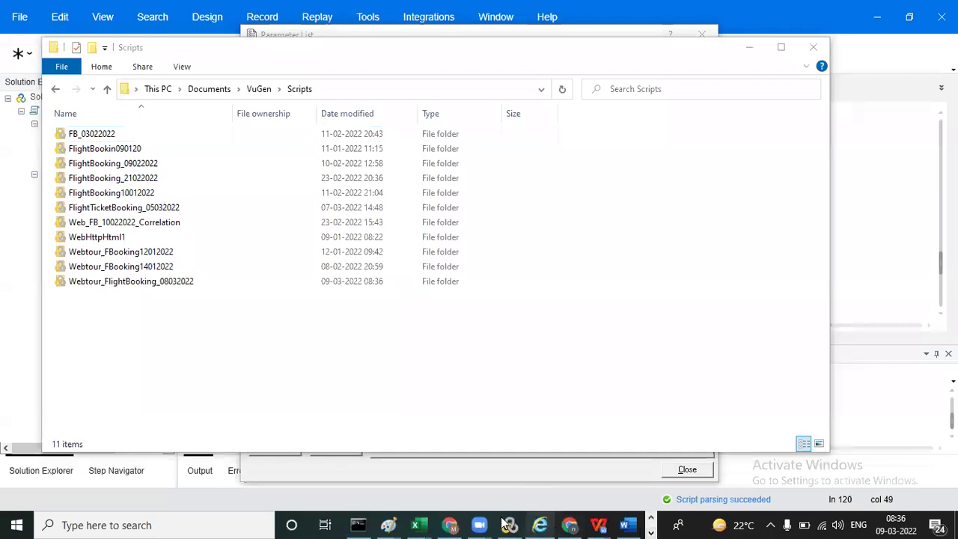
mouse_move(503, 524)
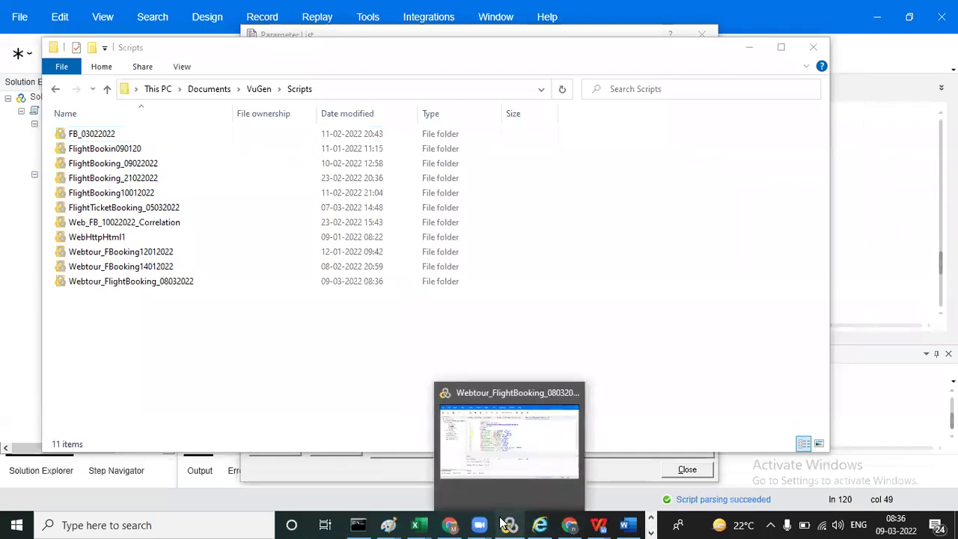
click(513, 446)
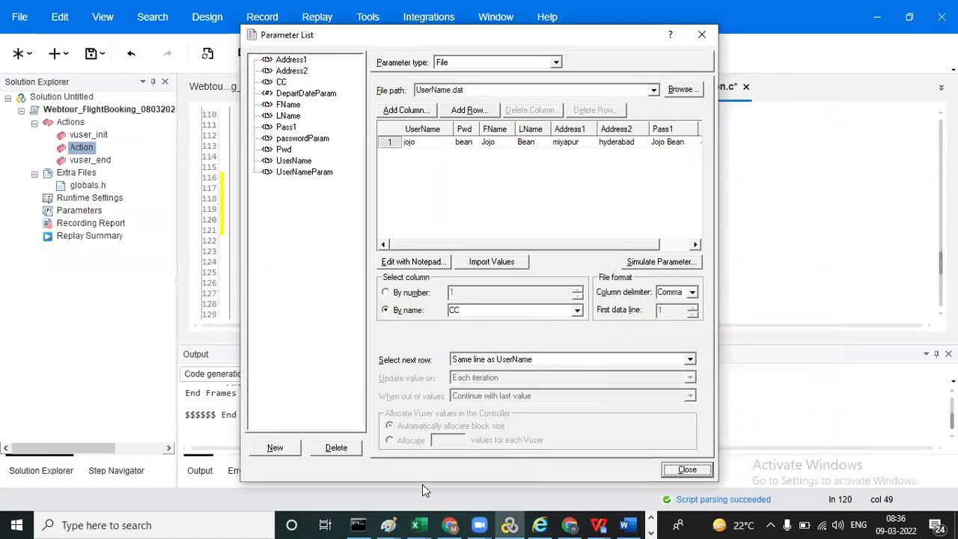
key(alt+Tab)
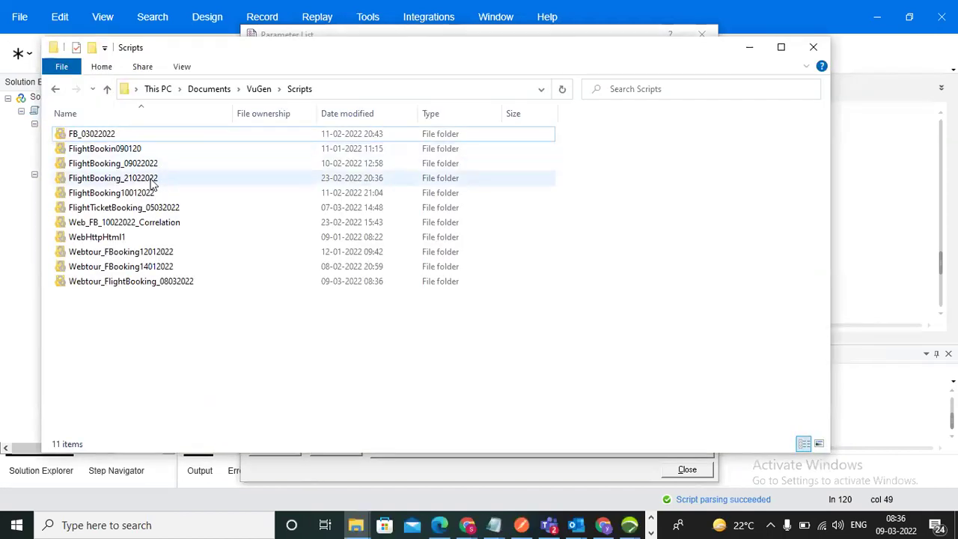
double_click(174, 289)
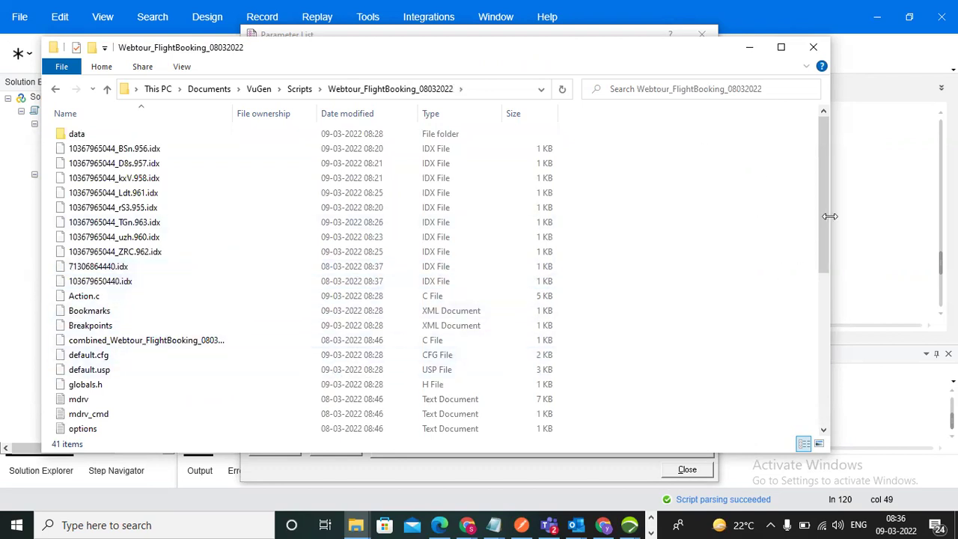
drag(822, 225, 819, 372)
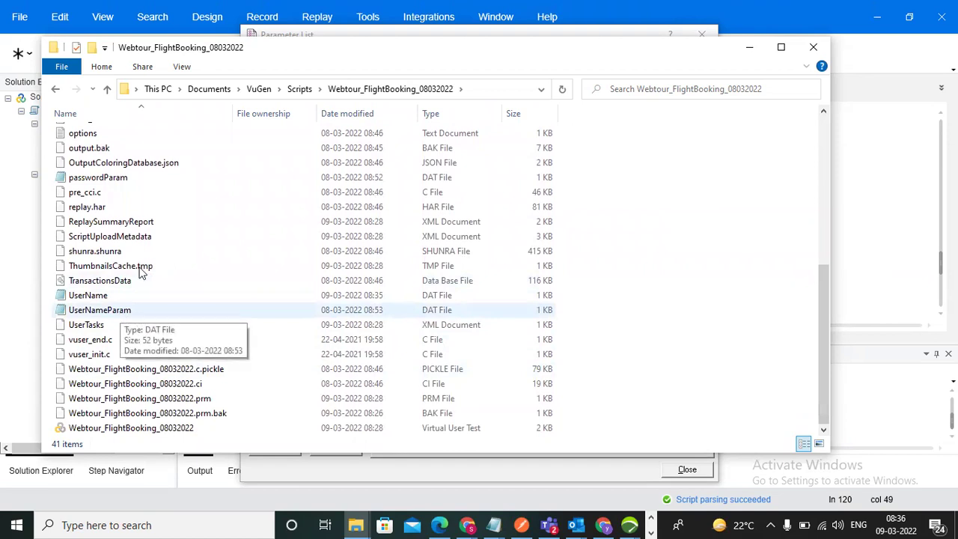
Step: Open the UserName DAT file with Notepad, chosen from the list of available apps
click(117, 299)
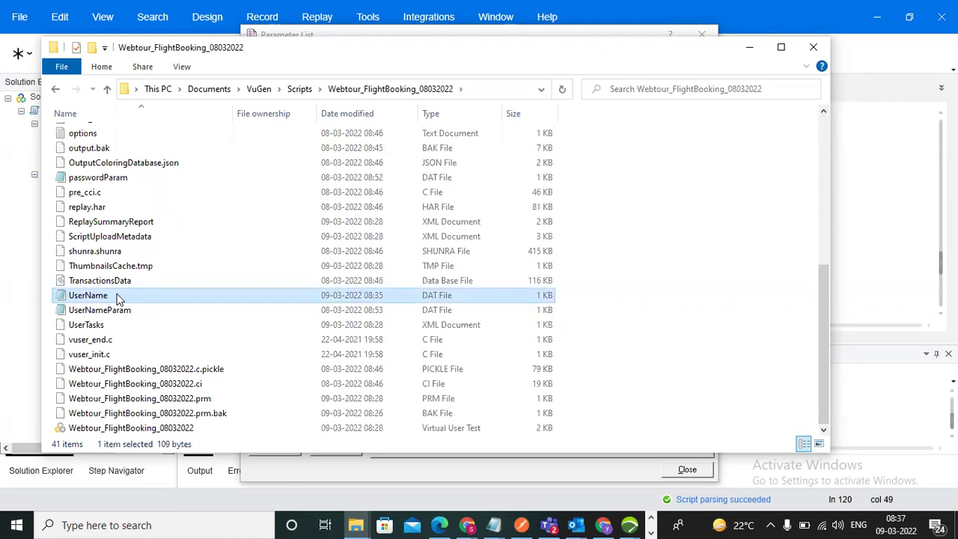
right_click(118, 298)
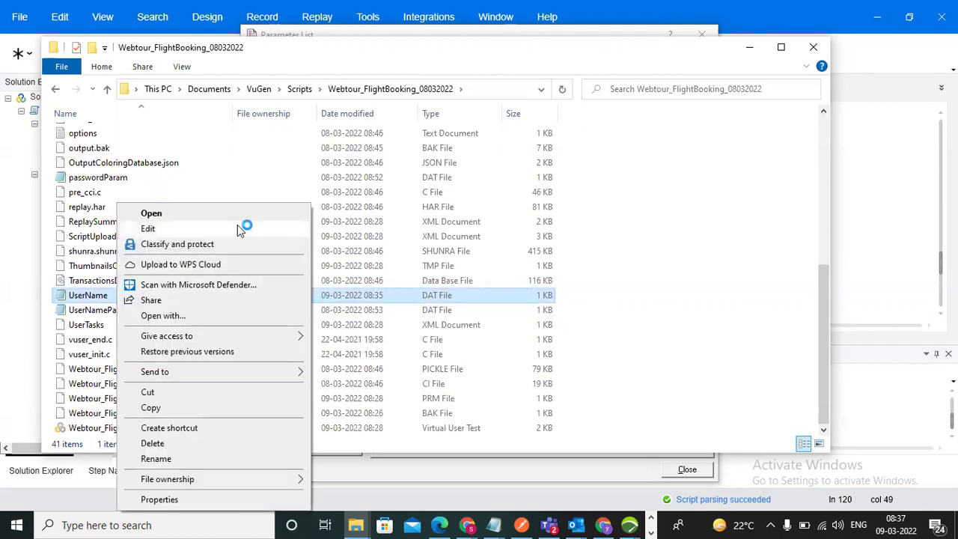
click(212, 314)
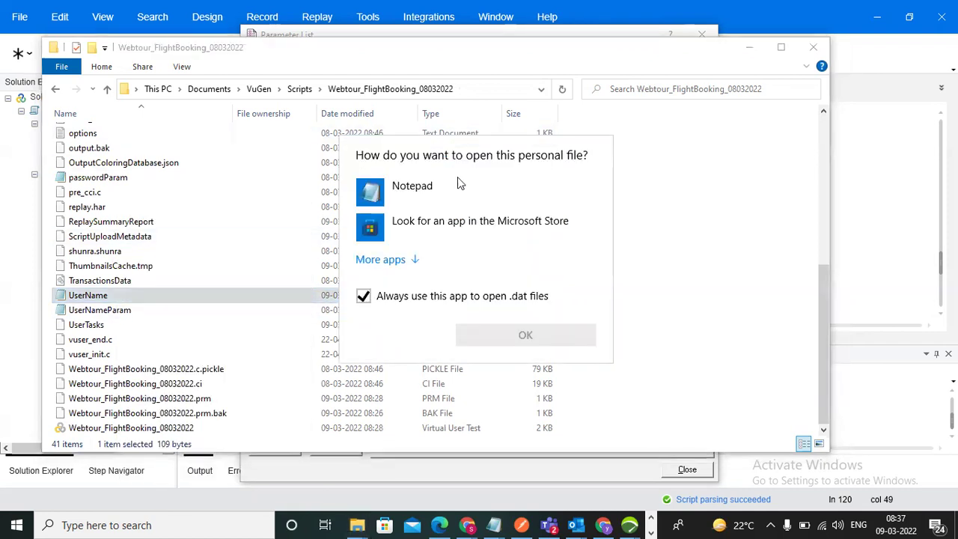
click(393, 259)
click(393, 258)
drag(607, 308, 613, 267)
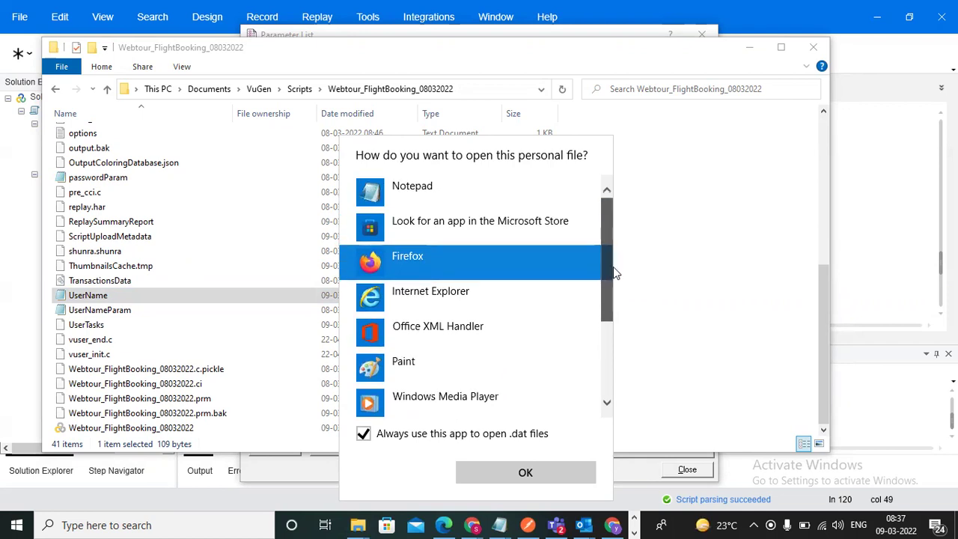
click(494, 204)
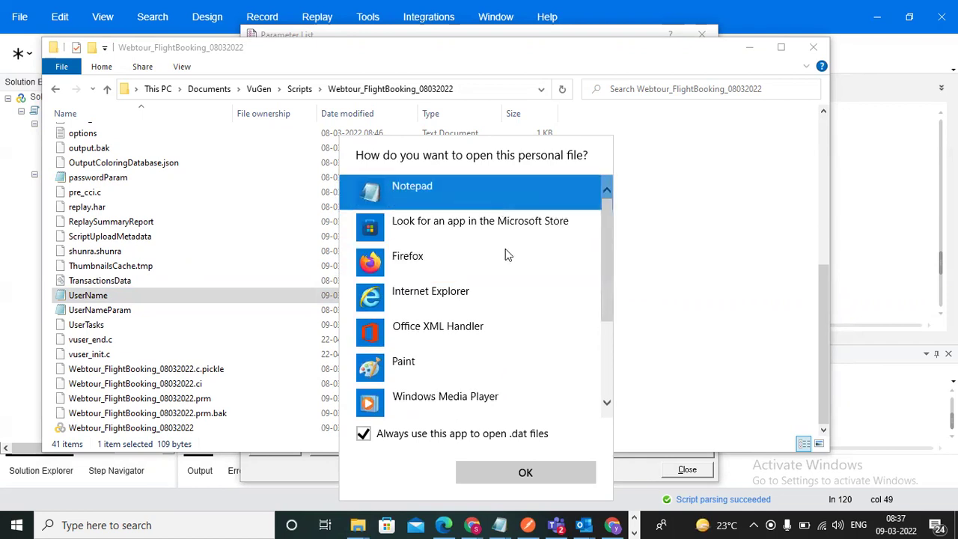
click(514, 477)
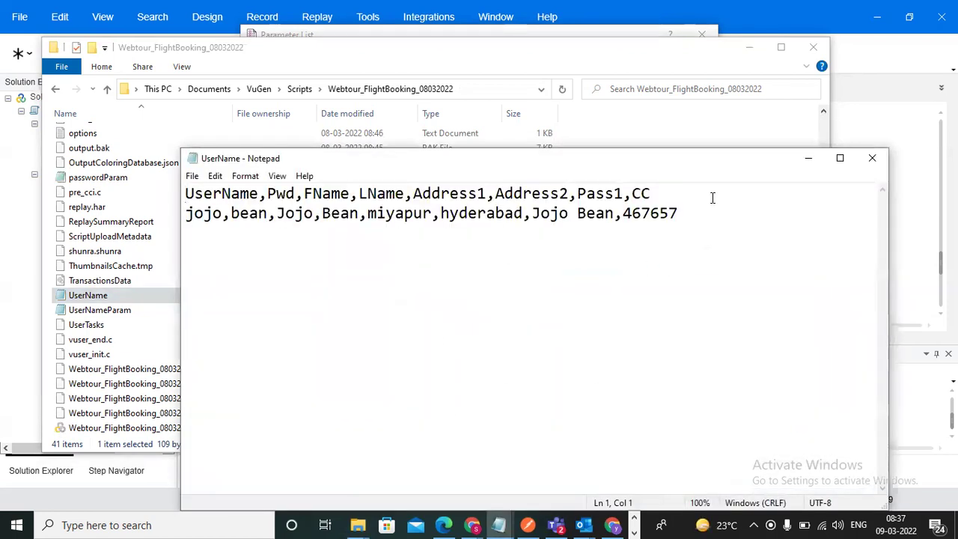
Step: Save a copy of the data file as UserName.csv with type All Files in the script folder, and close Notepad
click(841, 159)
click(11, 23)
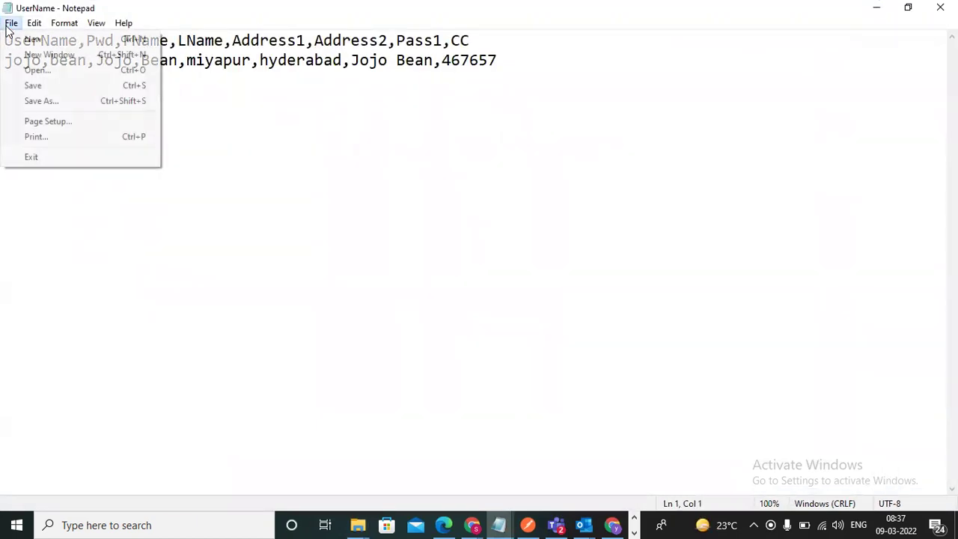
click(78, 103)
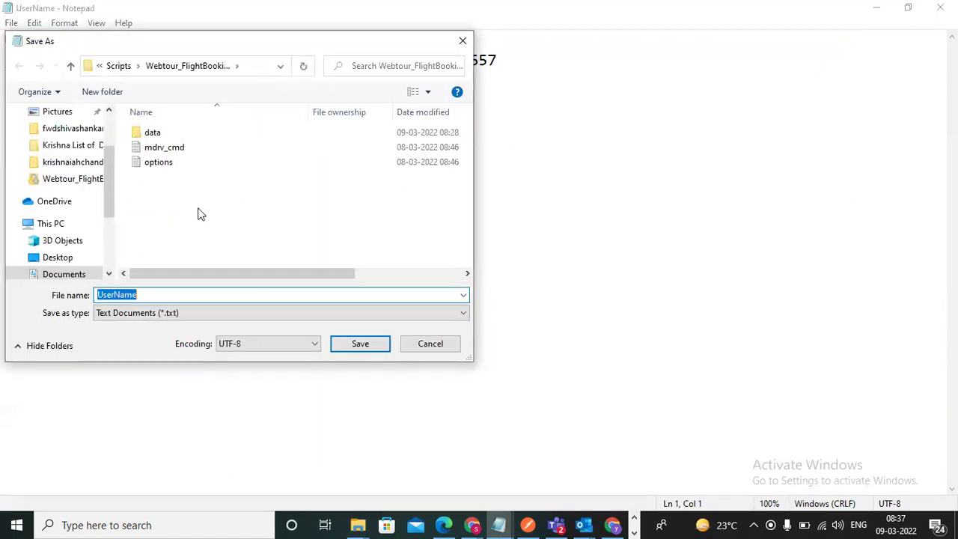
click(247, 313)
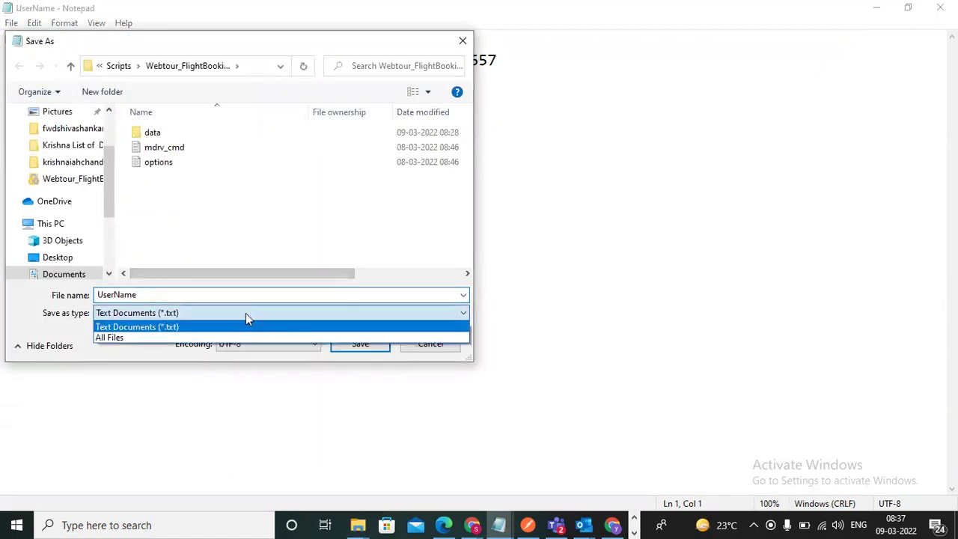
click(191, 338)
double_click(184, 295)
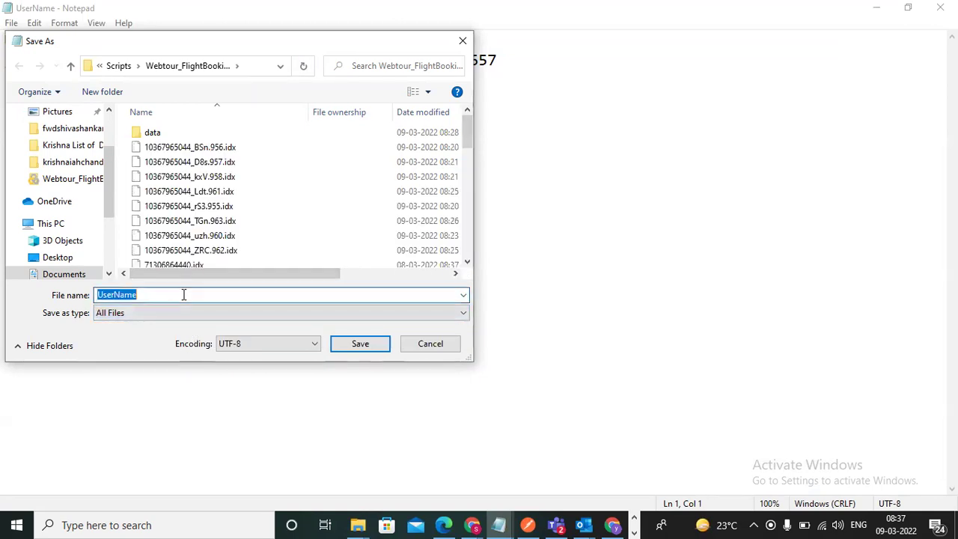
click(184, 295)
text(.csv)
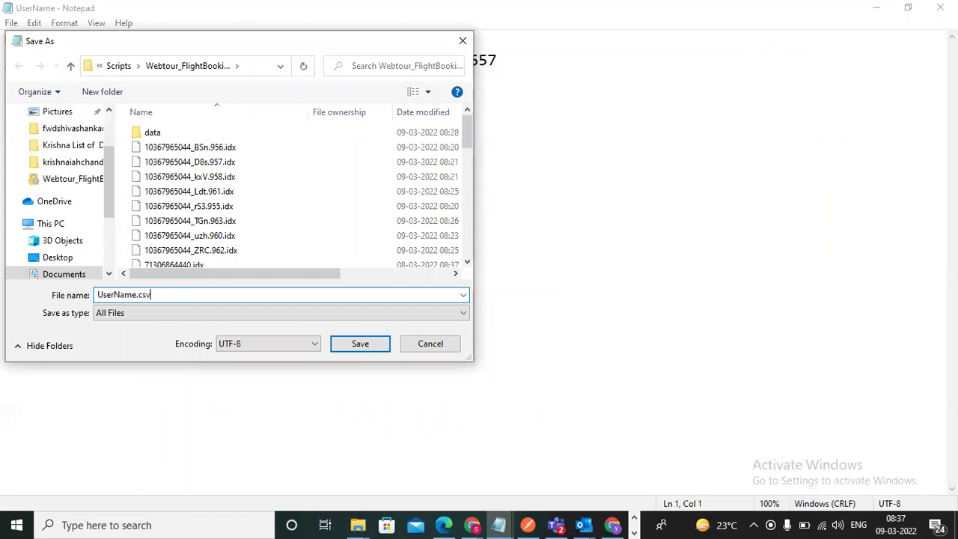
click(367, 346)
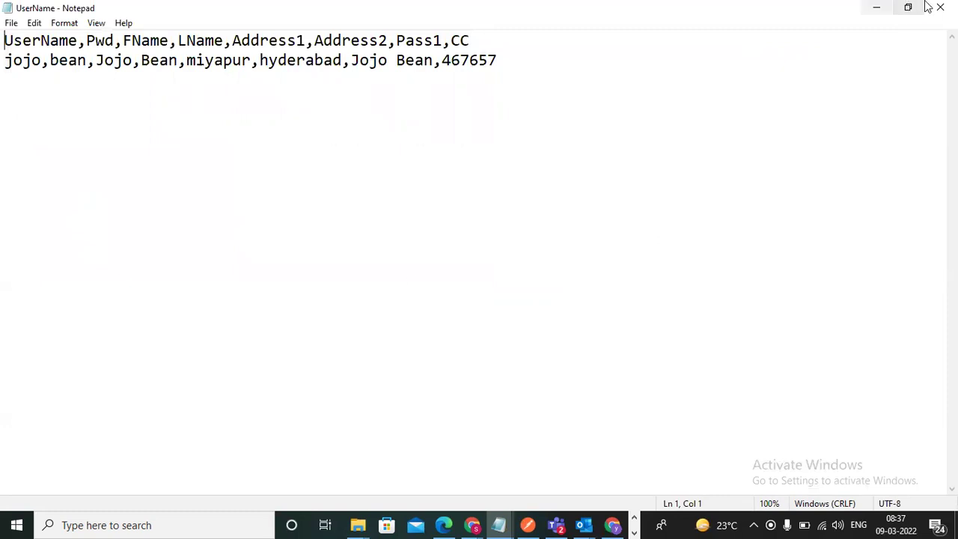
click(931, 7)
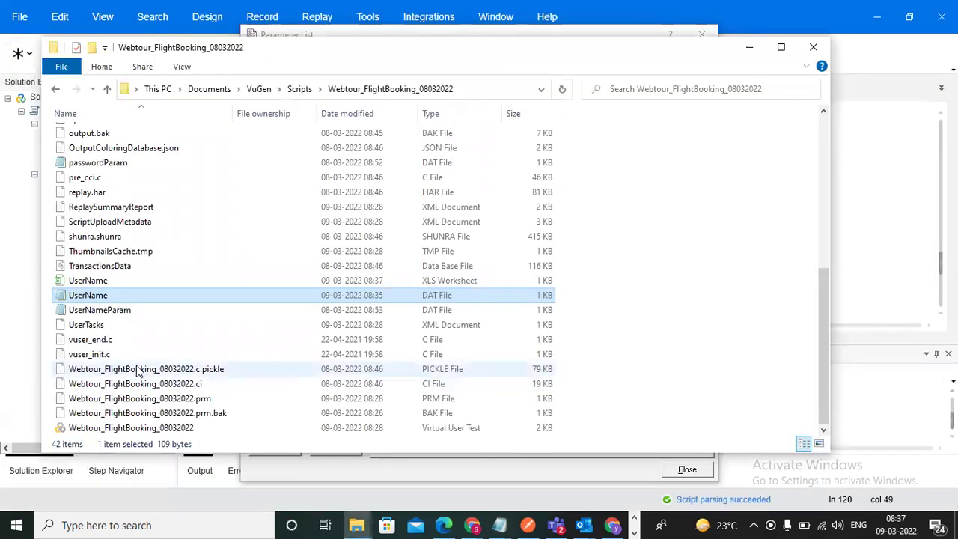
Step: Open UserName.csv in WPS Office, auto-fit the UserName column's width and select the first empty cell below its data
click(106, 284)
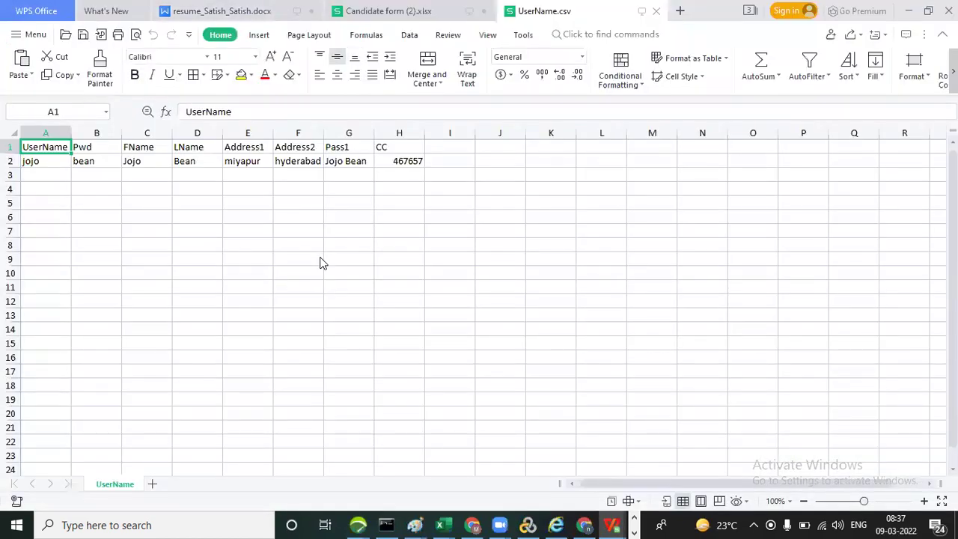
click(154, 206)
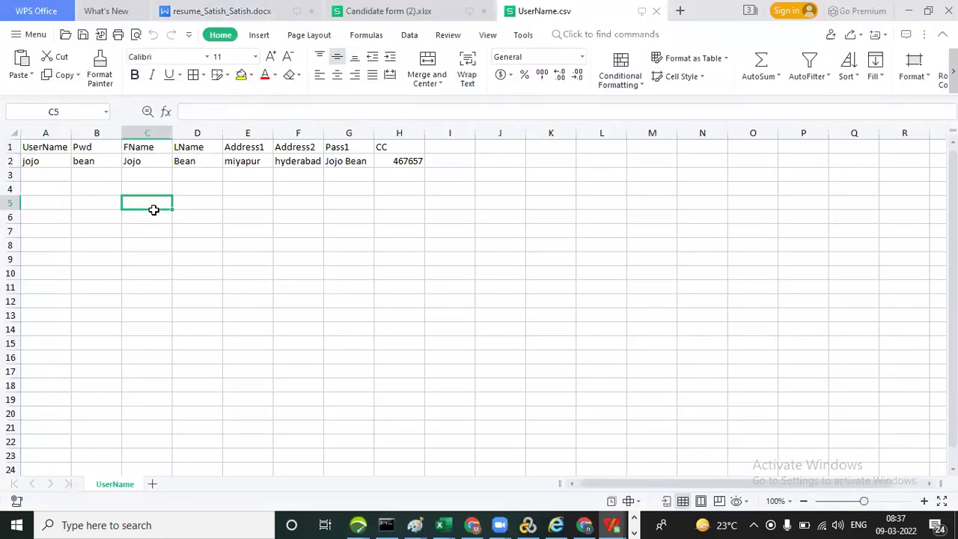
double_click(70, 133)
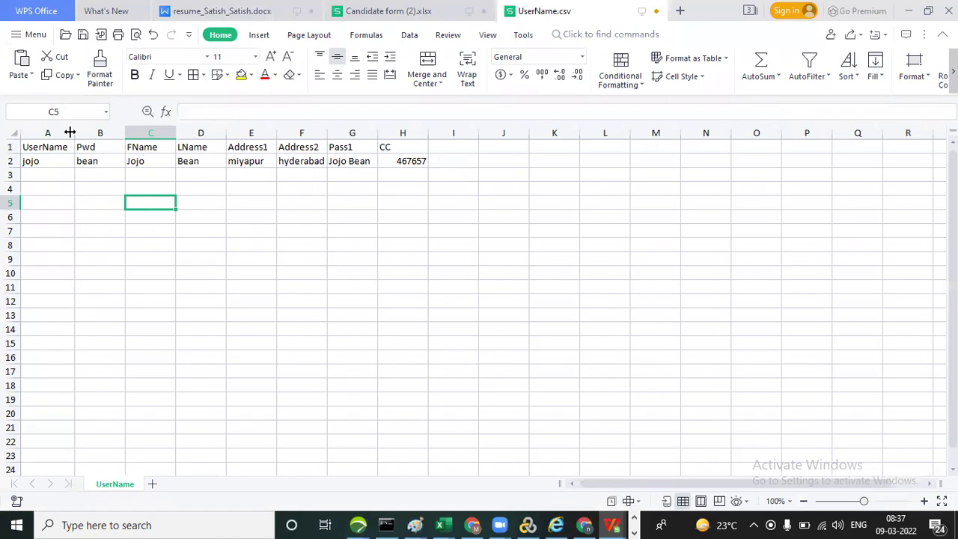
click(46, 176)
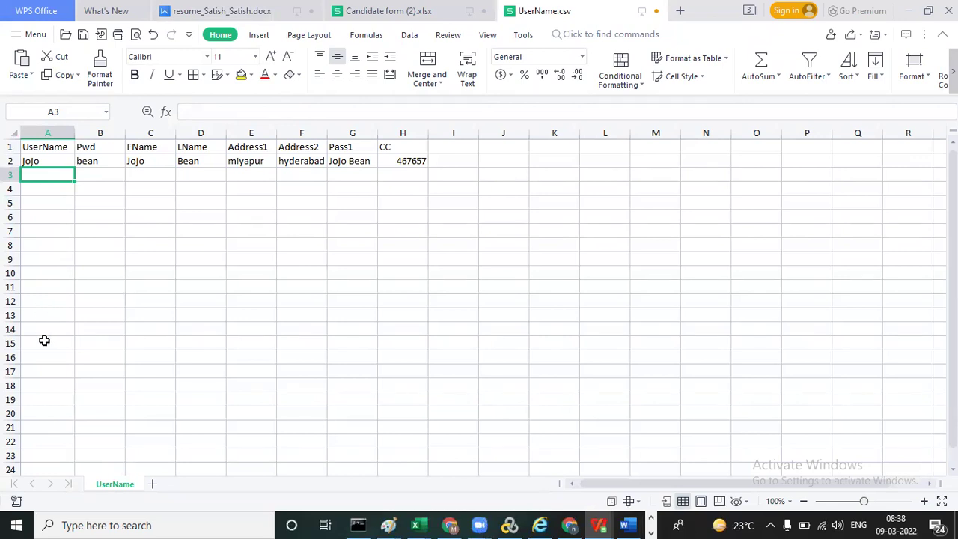
Step: Switch to VuGen and set the CC parameter's data file to UserName.csv, browsing the script folder with All Files shown
key(alt+Tab)
key(Tab)
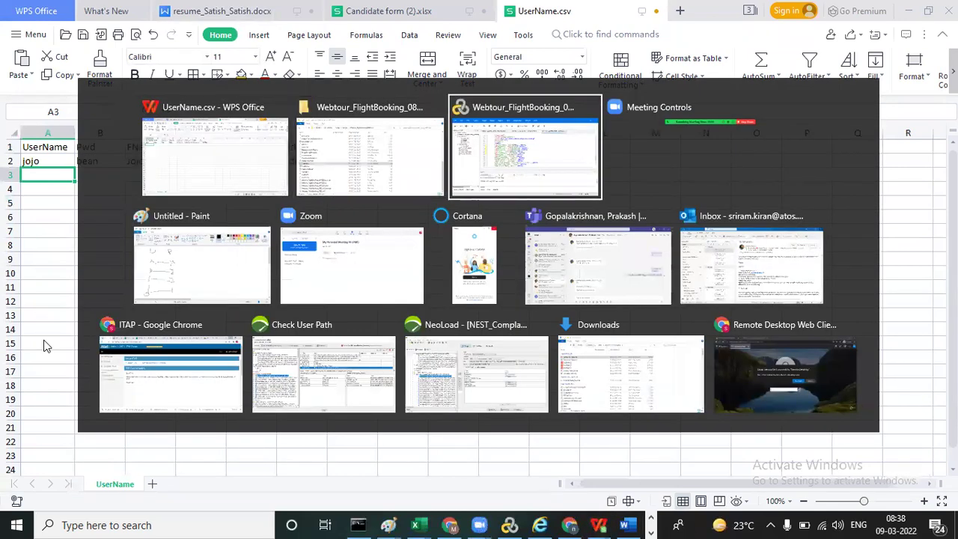
click(681, 90)
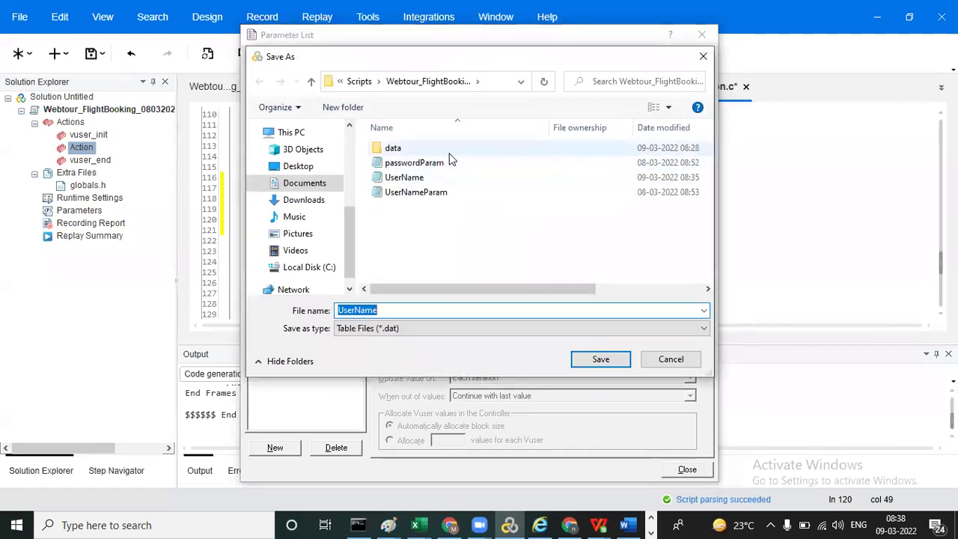
click(443, 327)
click(443, 352)
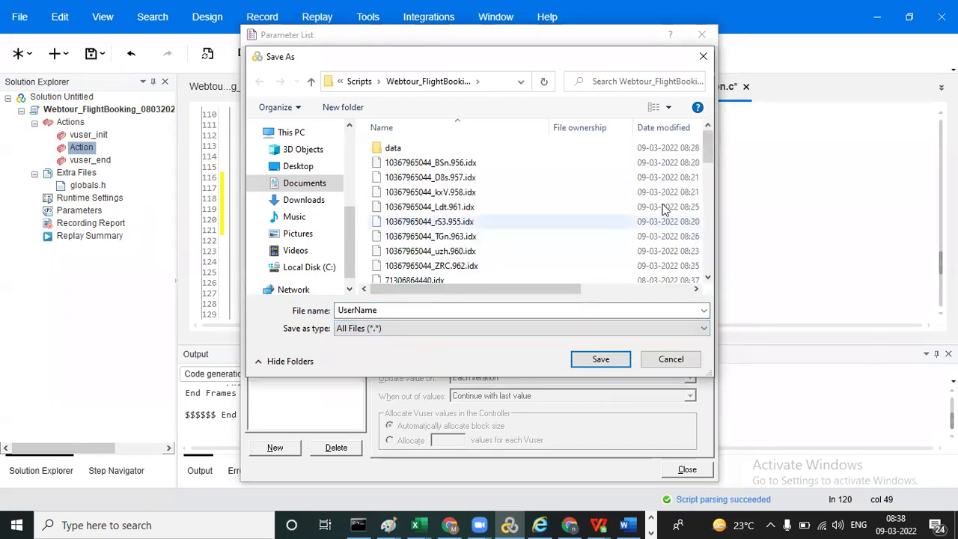
drag(707, 157, 706, 269)
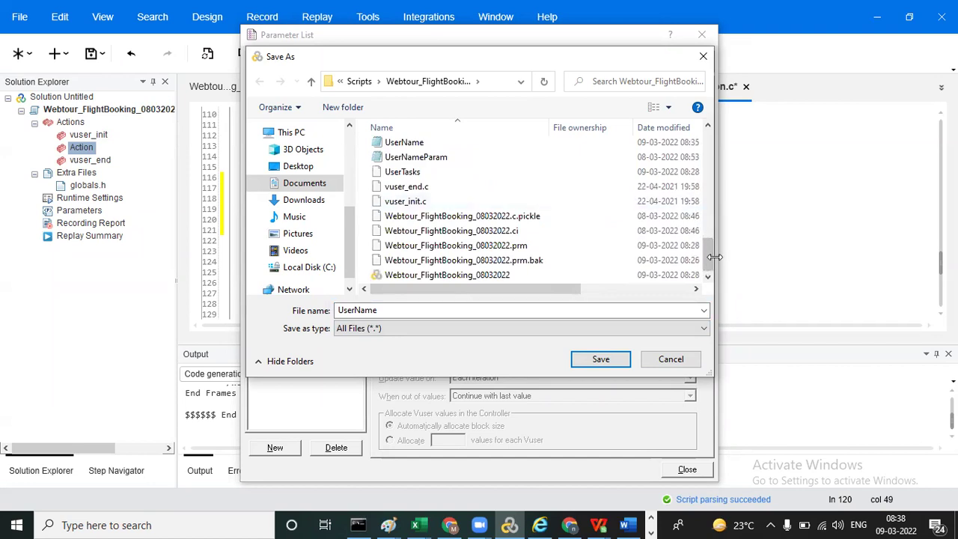
drag(710, 251, 708, 225)
click(442, 193)
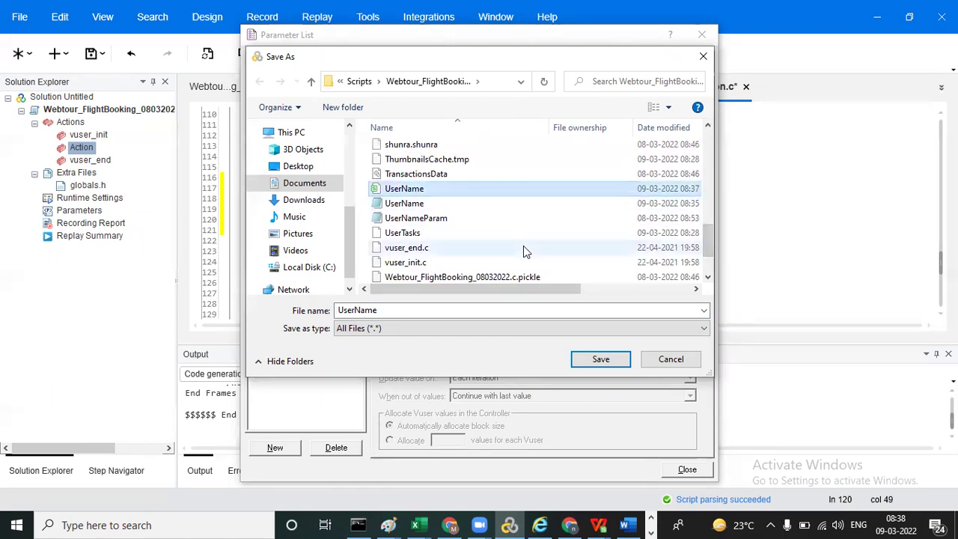
click(601, 359)
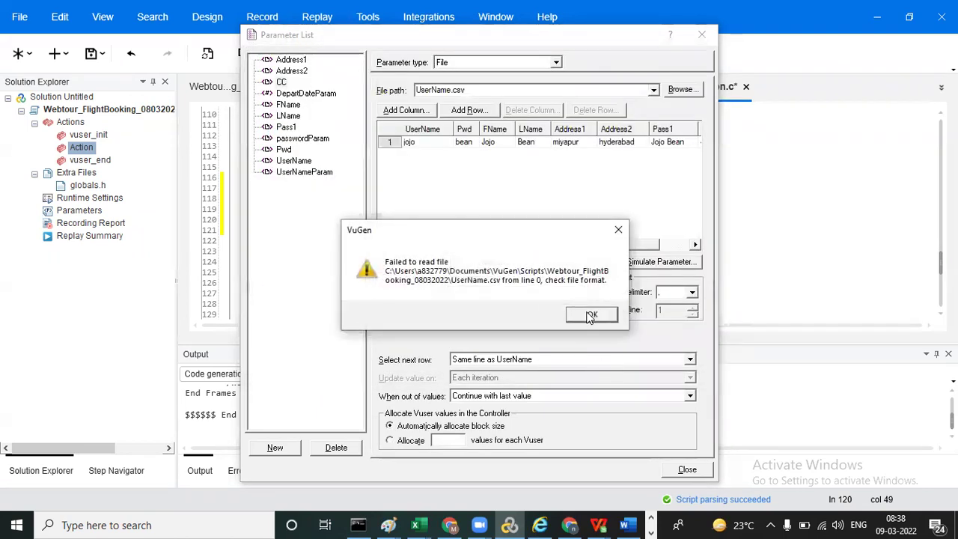
click(591, 315)
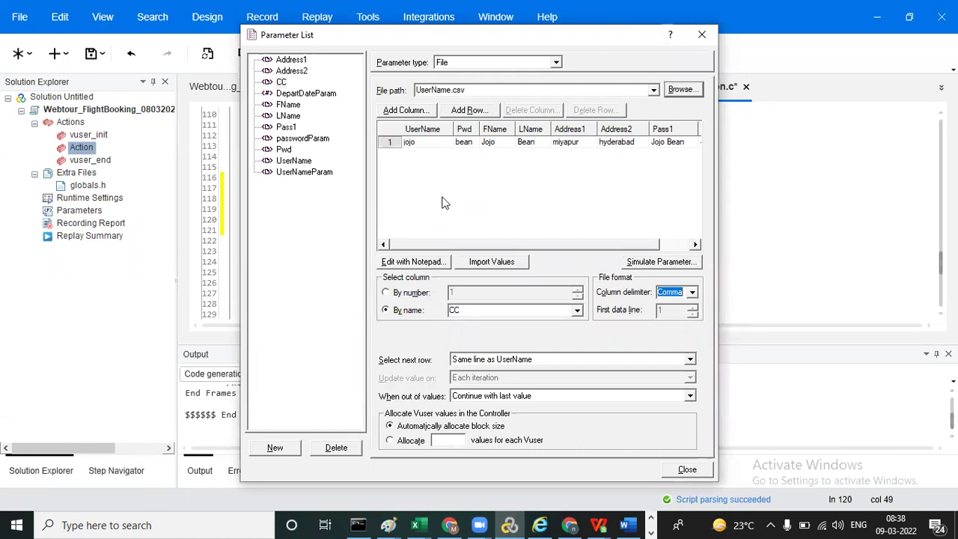
Step: Review the file path and row selection settings of the Address1, Address2, CC, DepartDateParam, FName, LName and Pass1 parameters
click(297, 63)
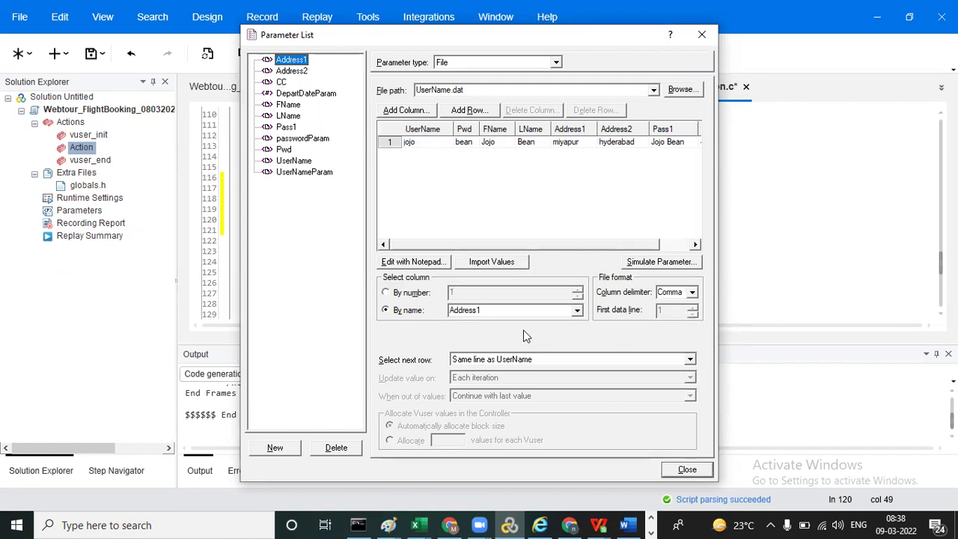
click(295, 72)
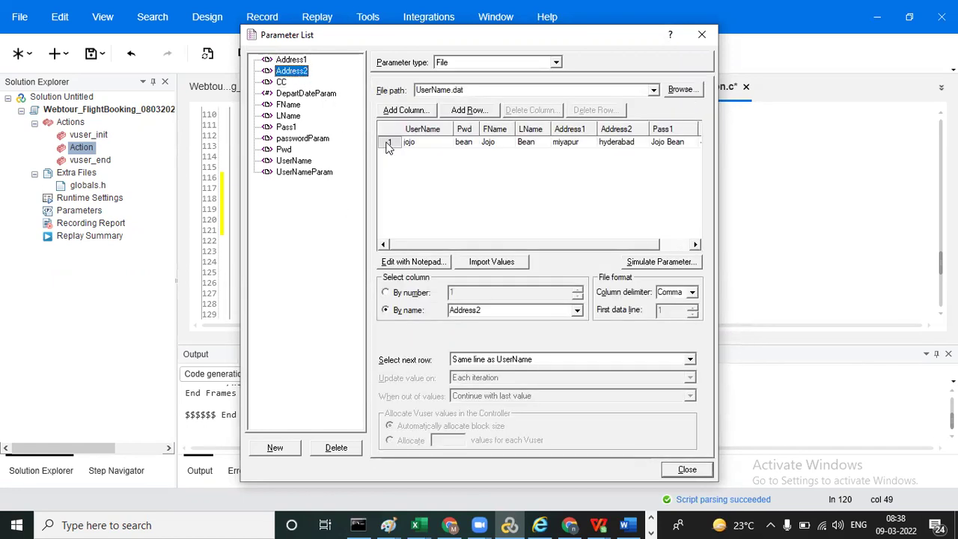
click(281, 82)
click(586, 317)
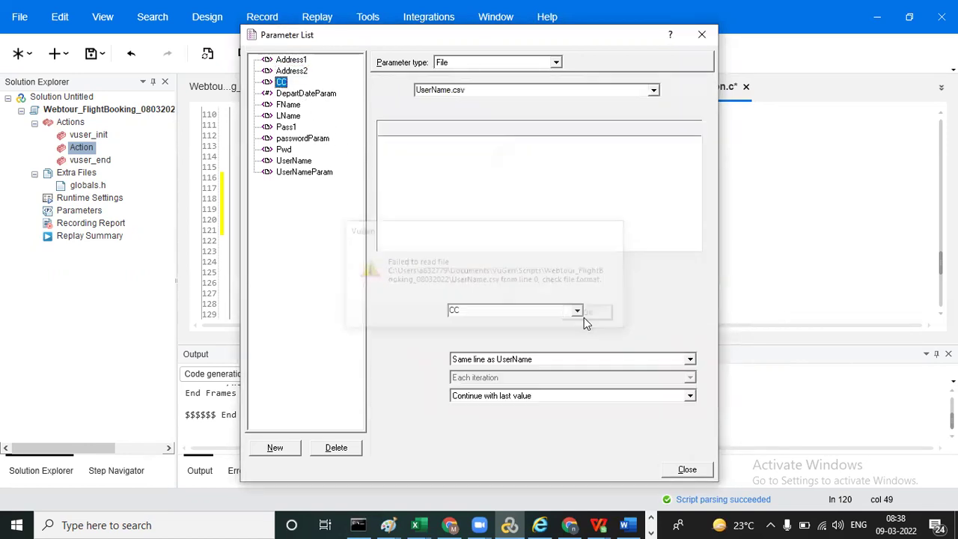
click(314, 95)
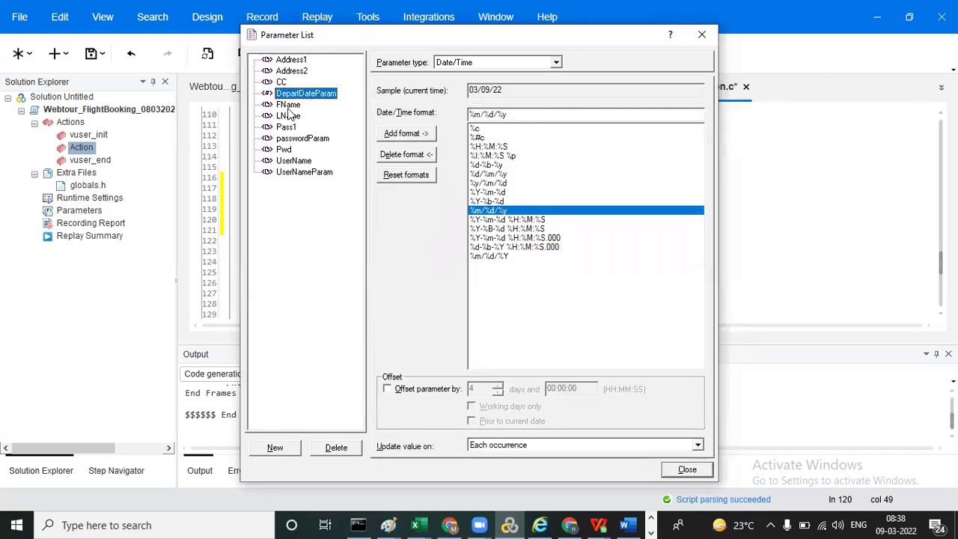
click(288, 106)
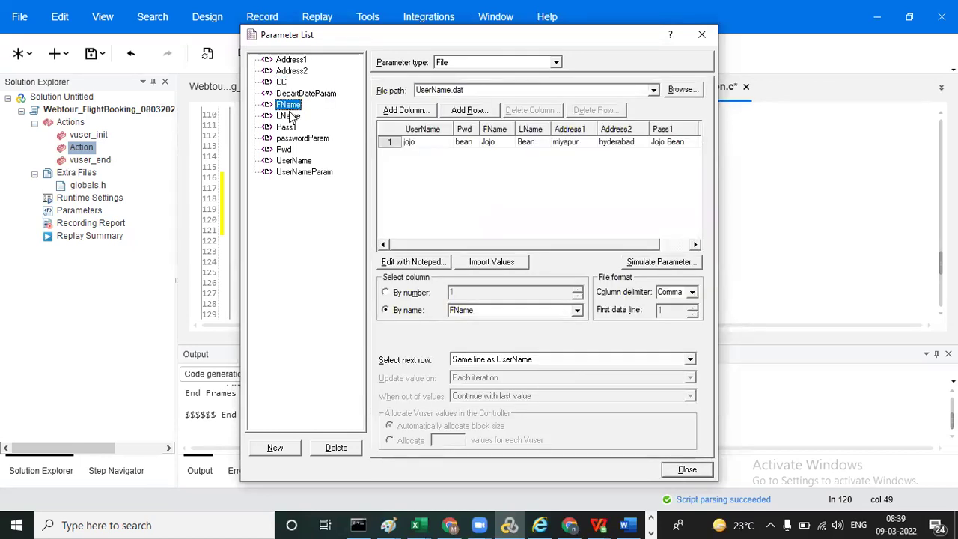
click(289, 116)
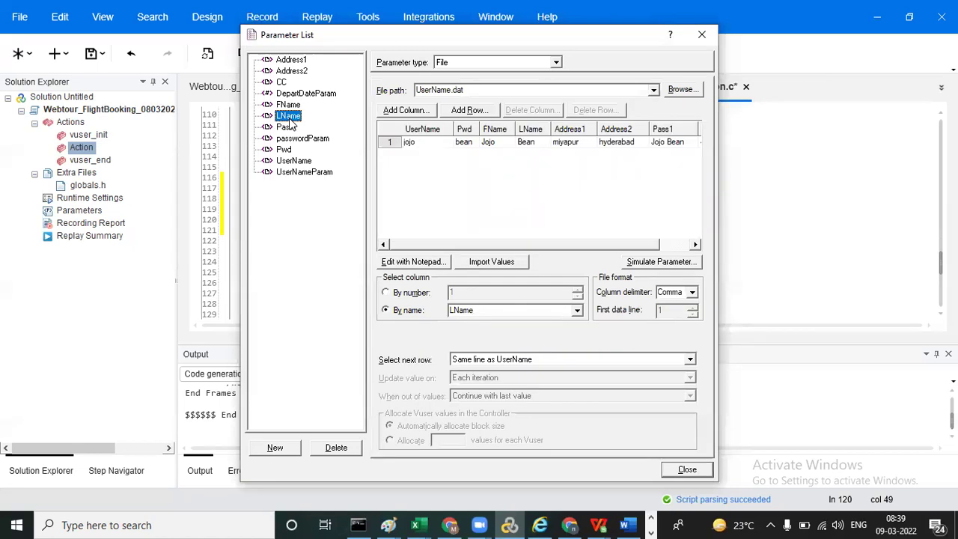
click(288, 129)
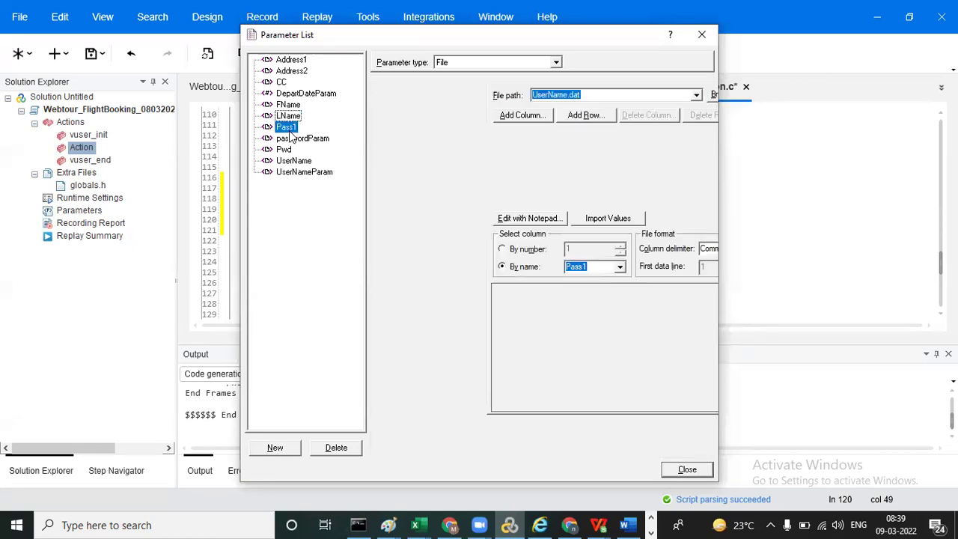
Step: Set passwordParam's next-row selection to Same line as UserName and then to Random
click(294, 139)
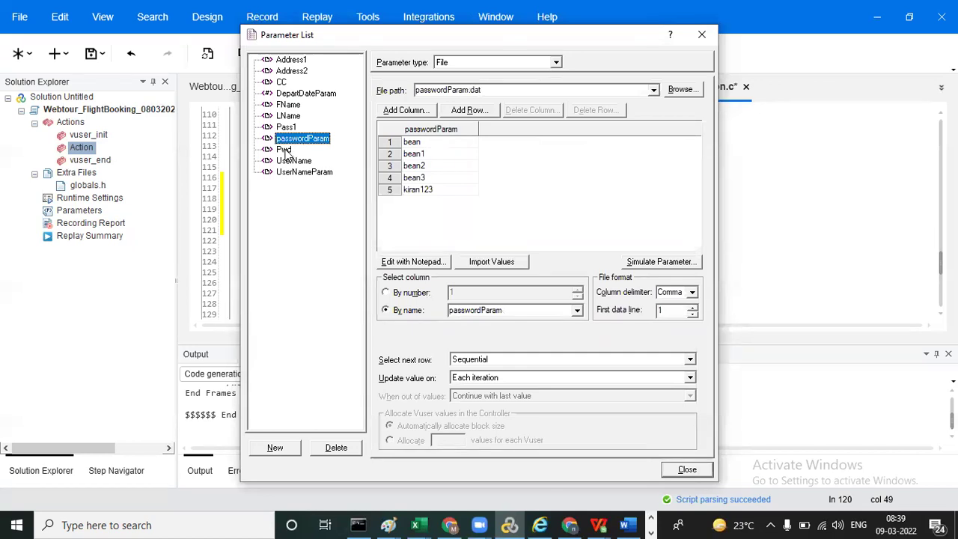
click(548, 359)
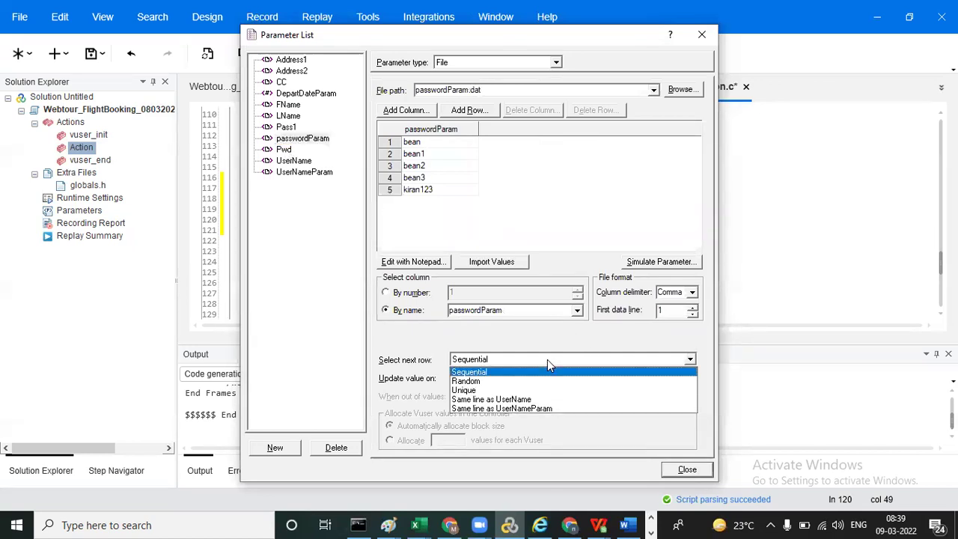
click(523, 399)
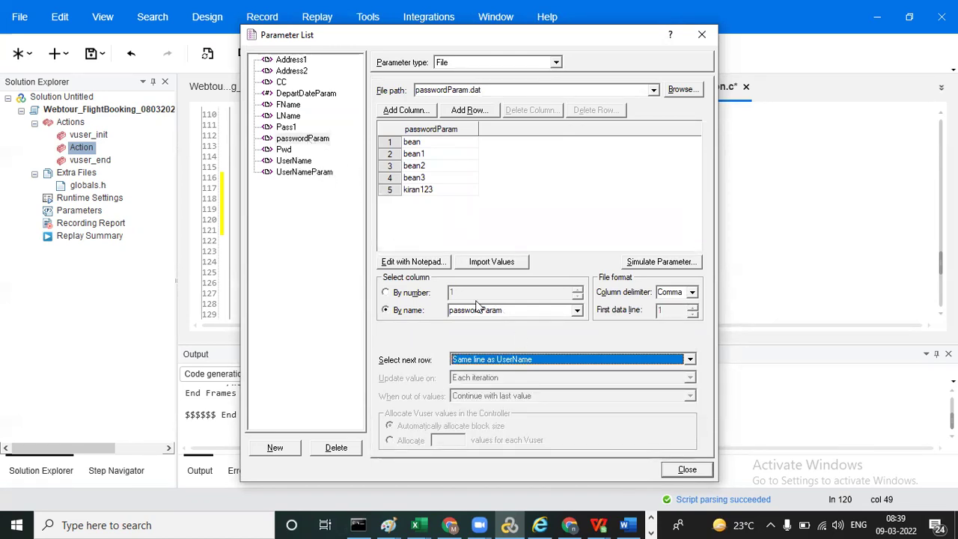
click(528, 360)
click(504, 381)
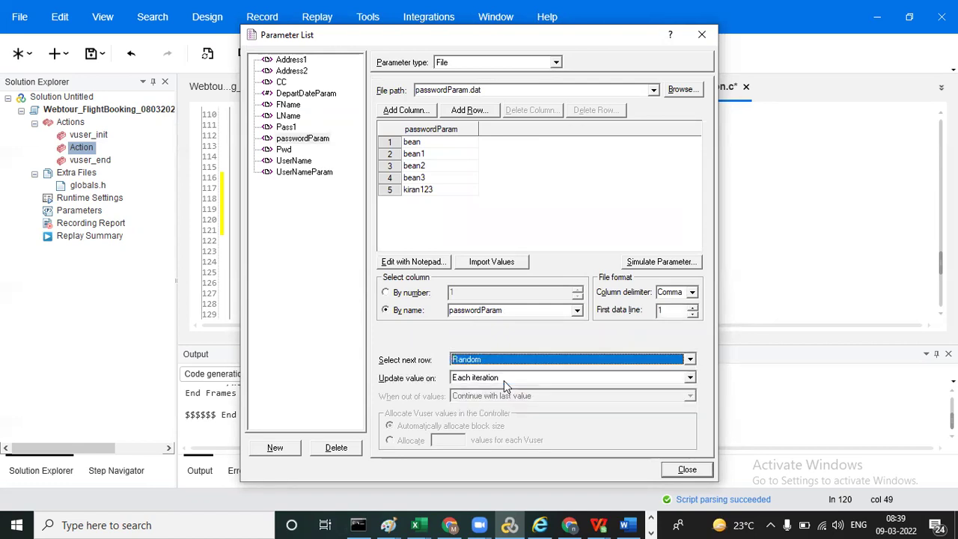
Step: Delete the passwordParam parameter and permanently delete its data file
click(335, 449)
click(438, 261)
click(519, 289)
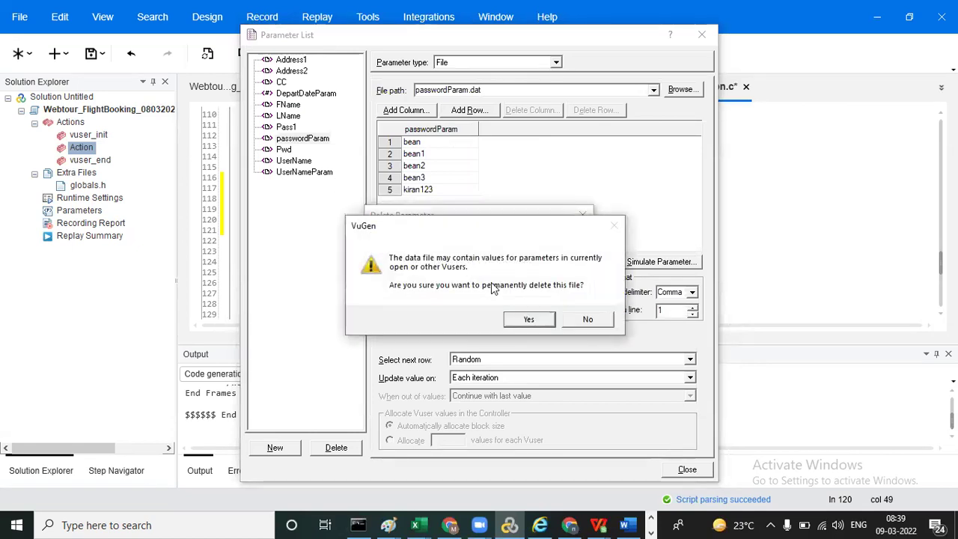
click(533, 321)
Step: Delete the UserNameParam parameter and permanently delete its data file
click(303, 160)
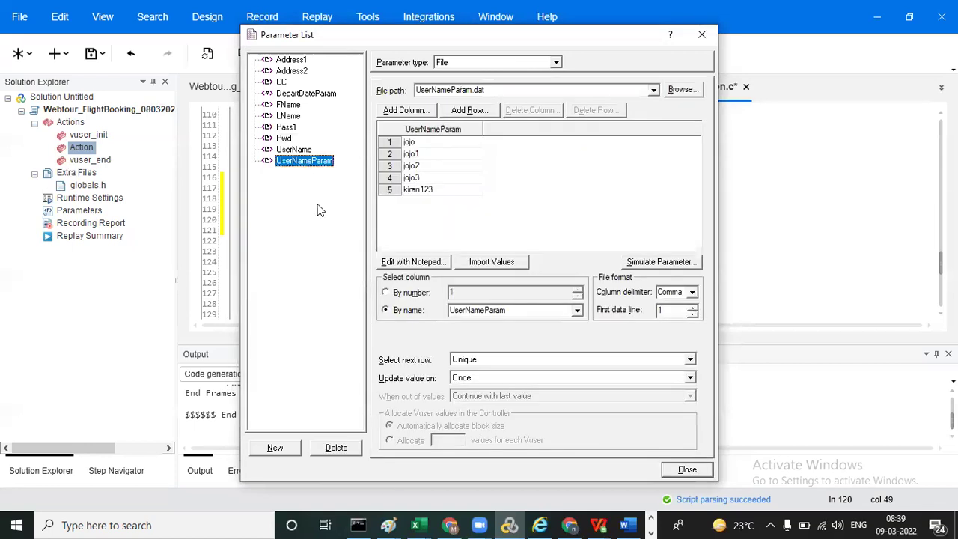
click(345, 450)
click(405, 260)
click(509, 289)
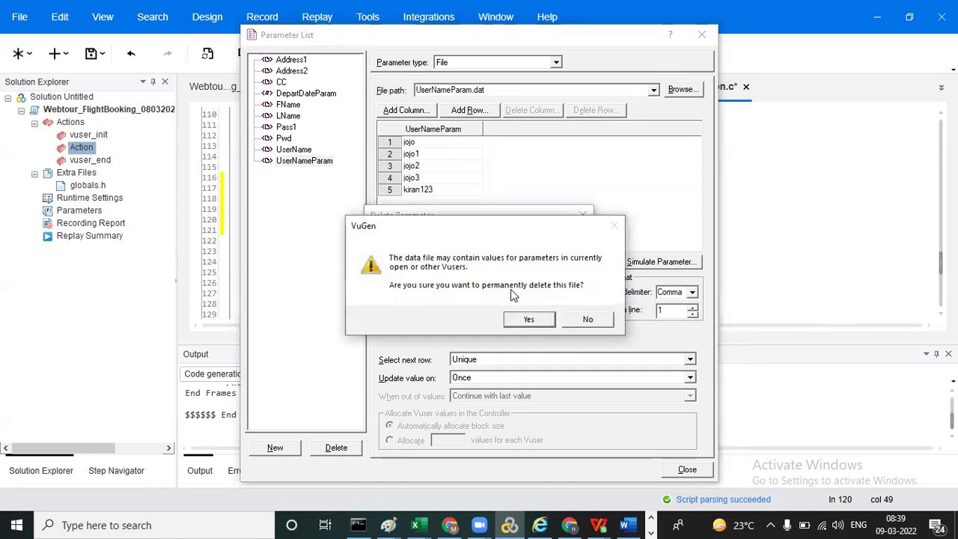
click(531, 321)
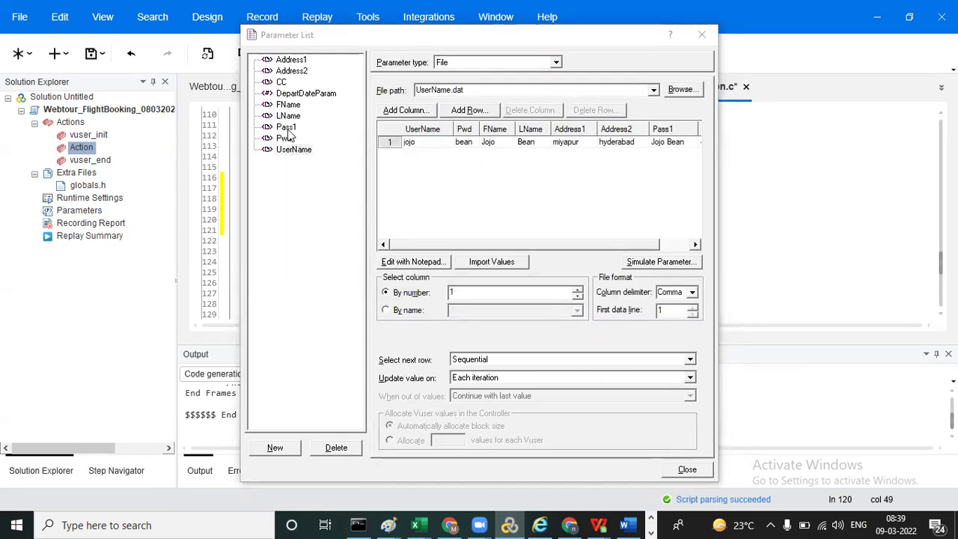
Step: Review the file and row selection settings of the Pass1, Pwd, UserName and CC parameters, and close the Parameter List
click(286, 127)
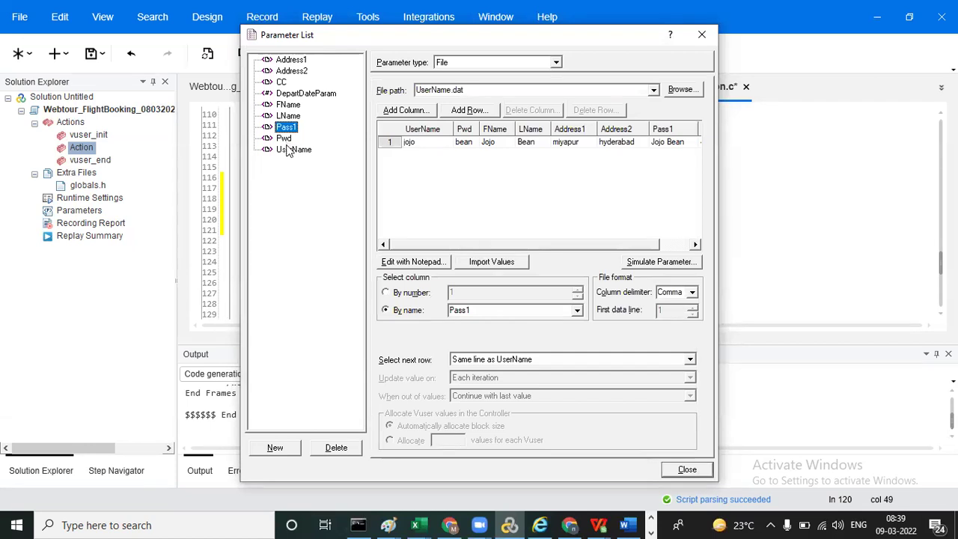
click(289, 149)
click(284, 139)
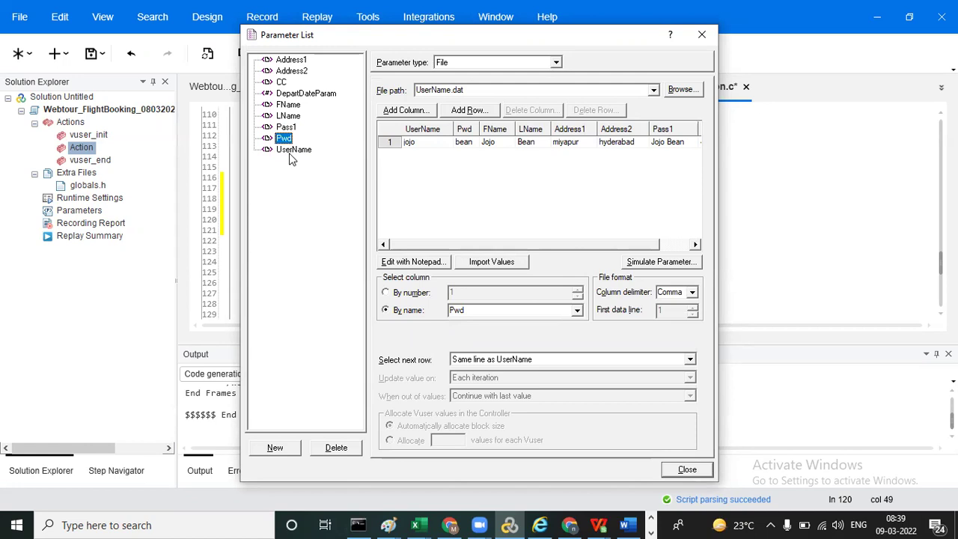
click(292, 151)
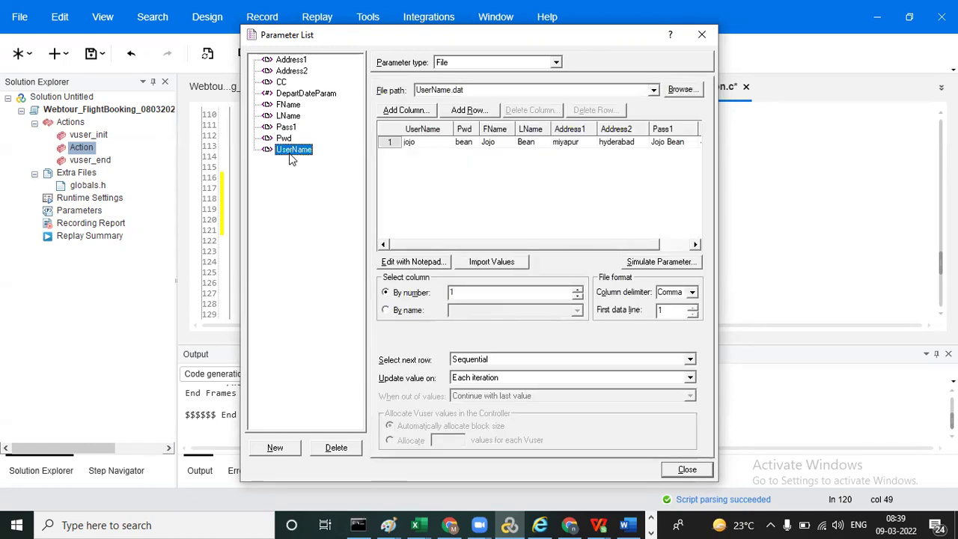
click(282, 83)
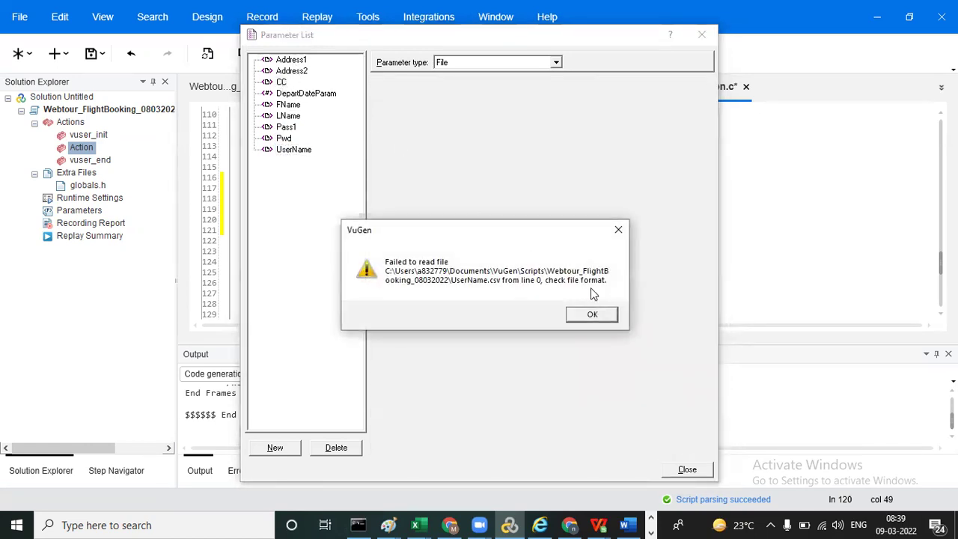
click(592, 315)
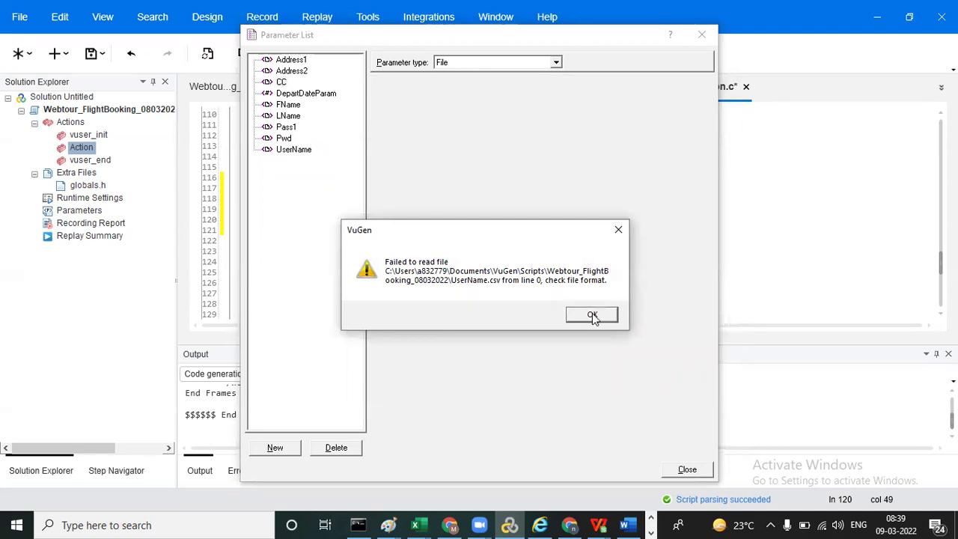
click(592, 316)
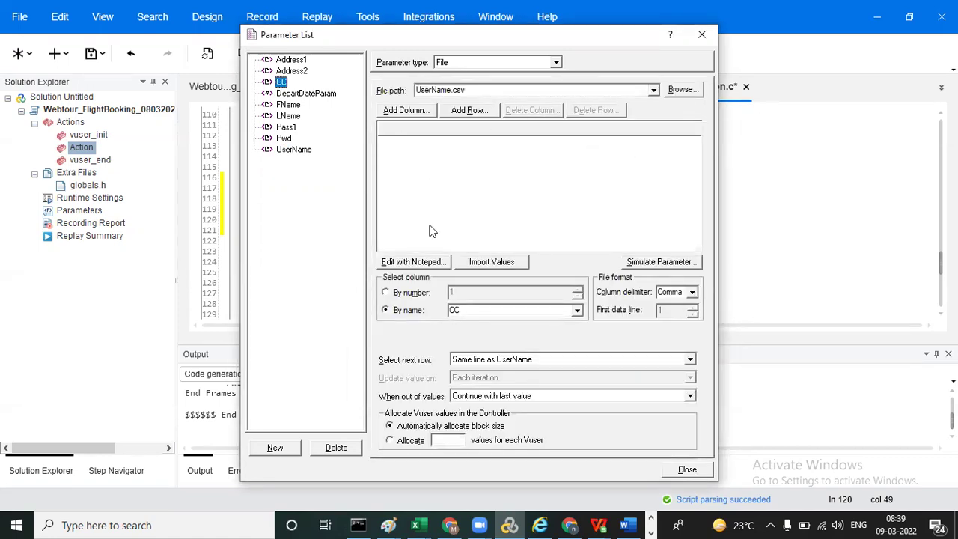
click(700, 35)
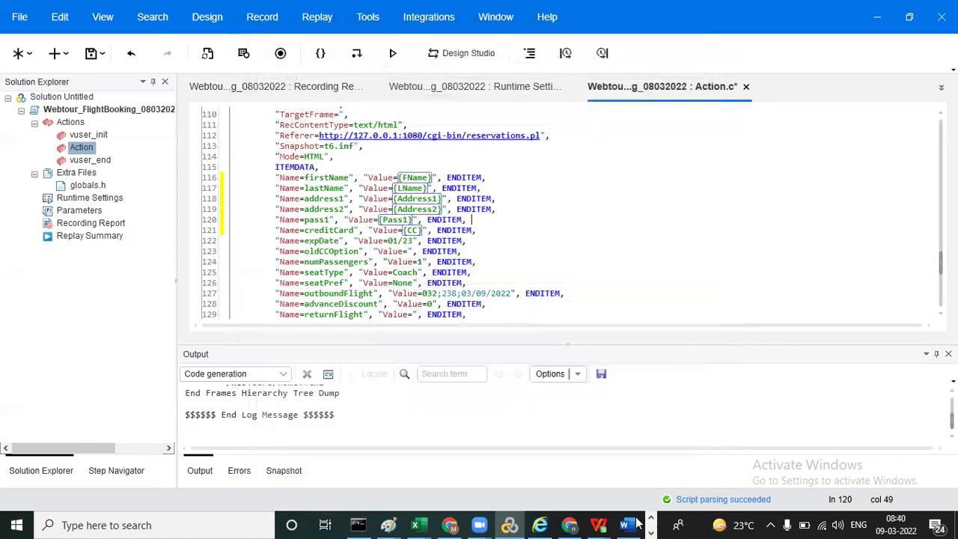
Step: Check the UserName.csv data in WPS Office against the parameterized passenger fields in the Action script
mouse_move(599, 525)
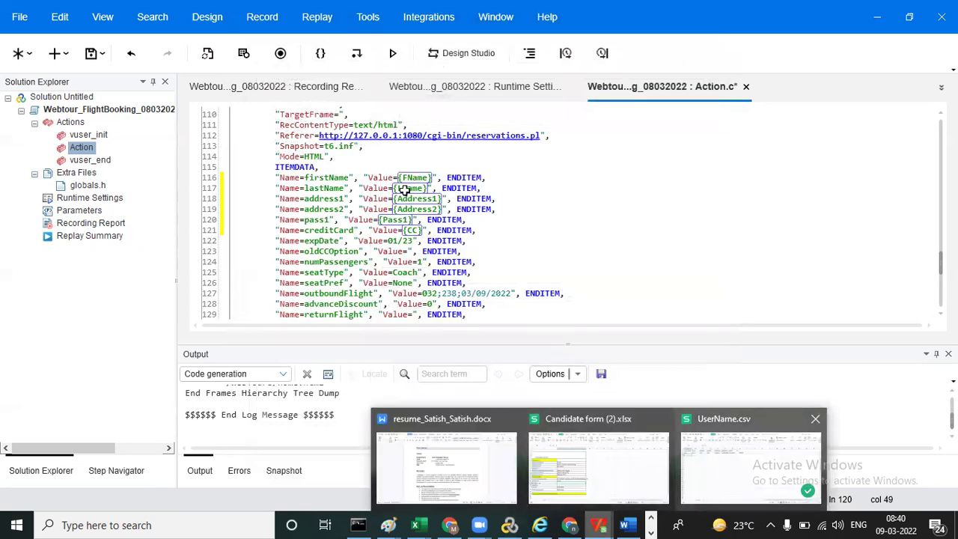
key(alt+Tab)
click(54, 174)
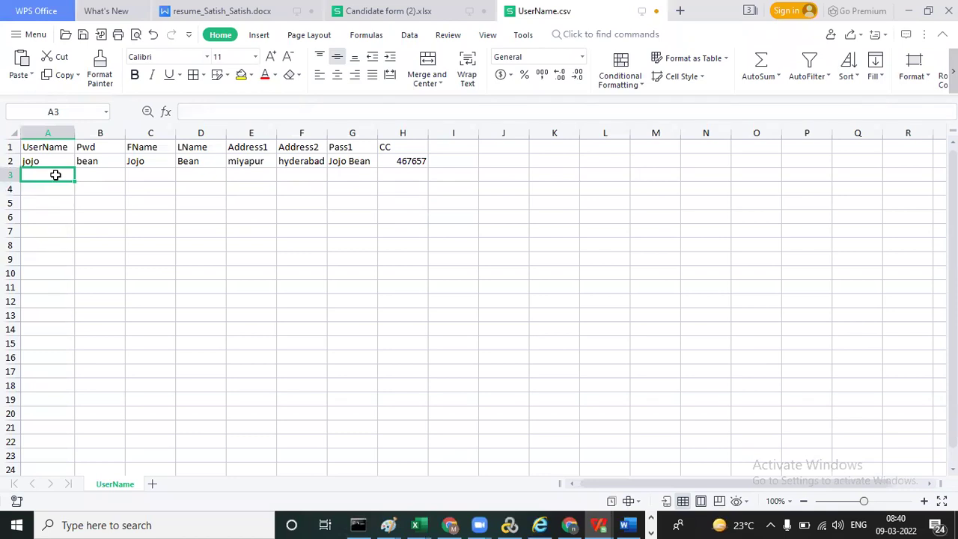
key(alt+Tab)
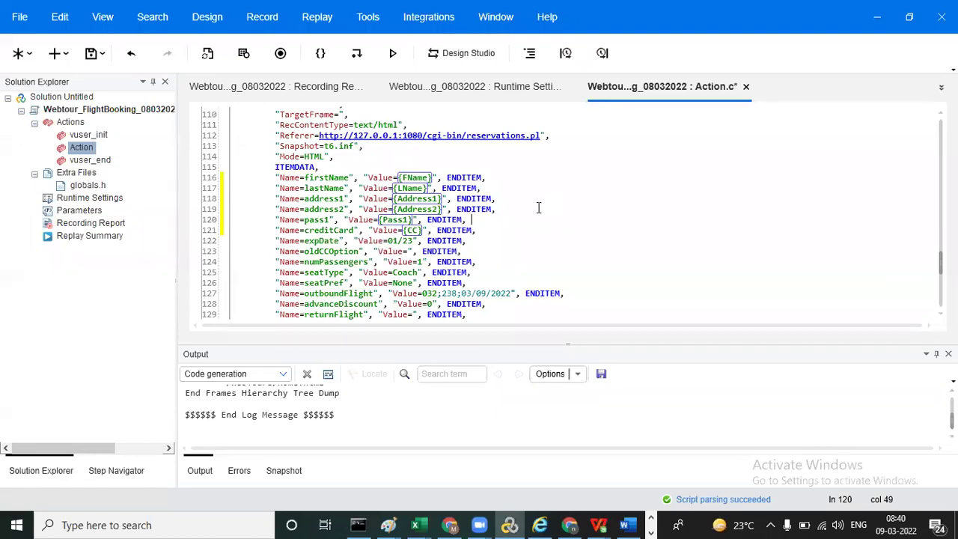
key(alt+Tab)
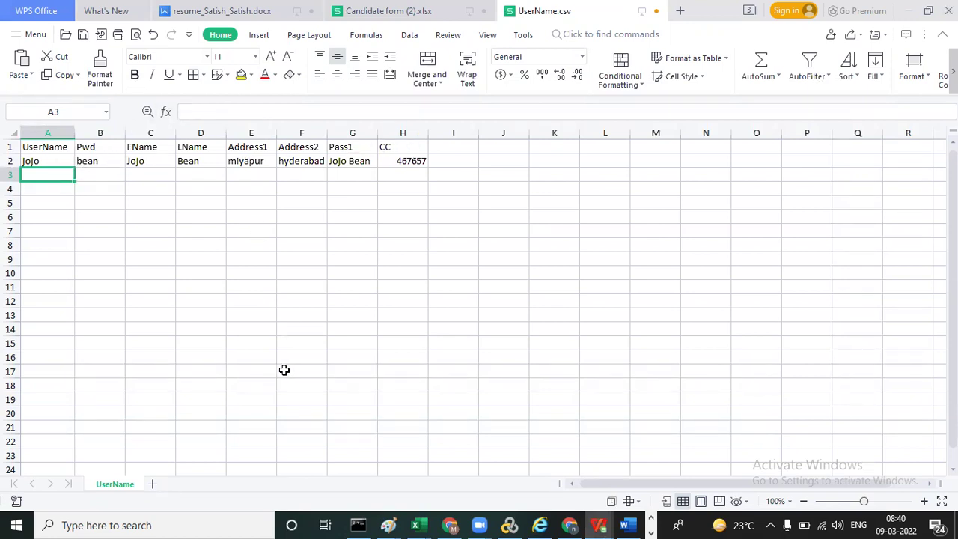
Step: Switch back to VuGen and reopen the Parameter List at the CC parameter's settings
key(alt+Tab)
key(alt)
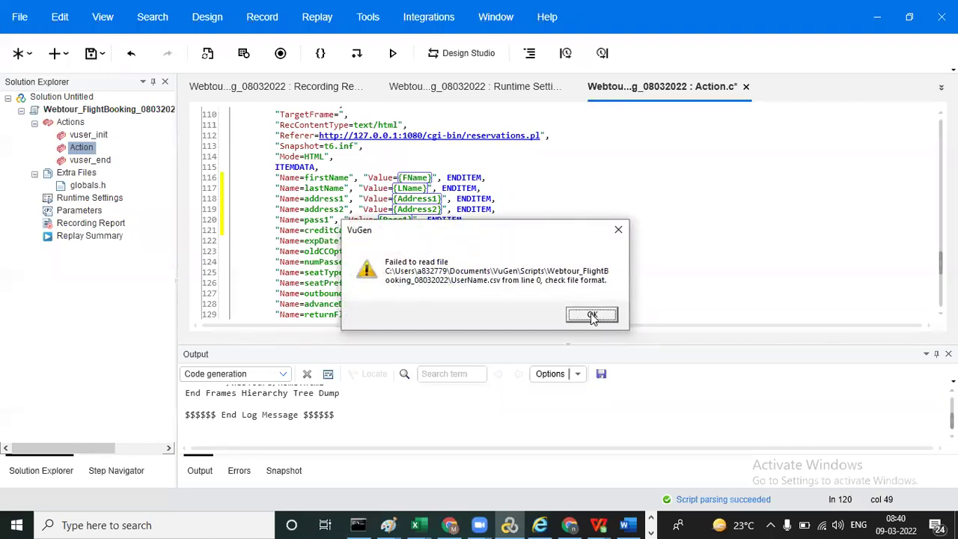
click(592, 317)
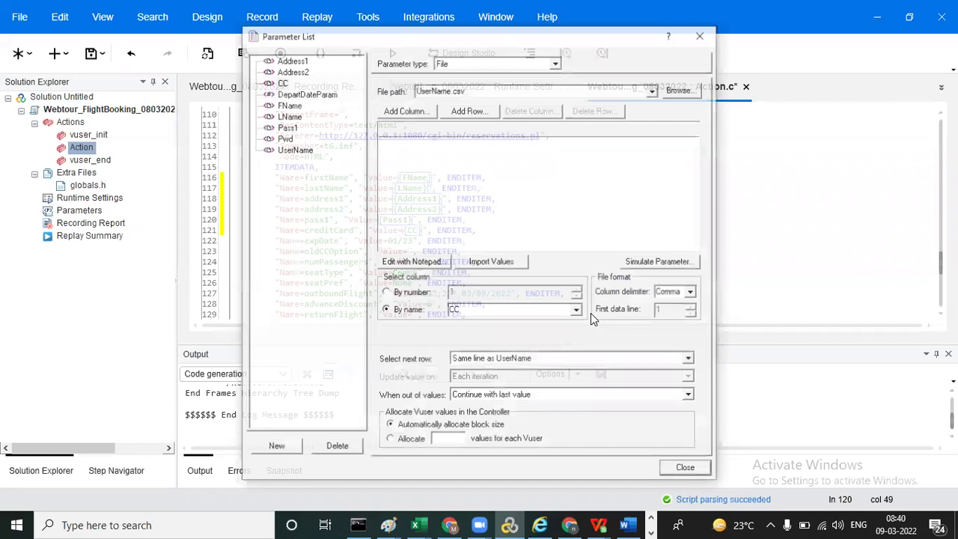
Step: Set the FName parameter's data file to UserName.dat and check its columns through CC
click(296, 106)
click(692, 93)
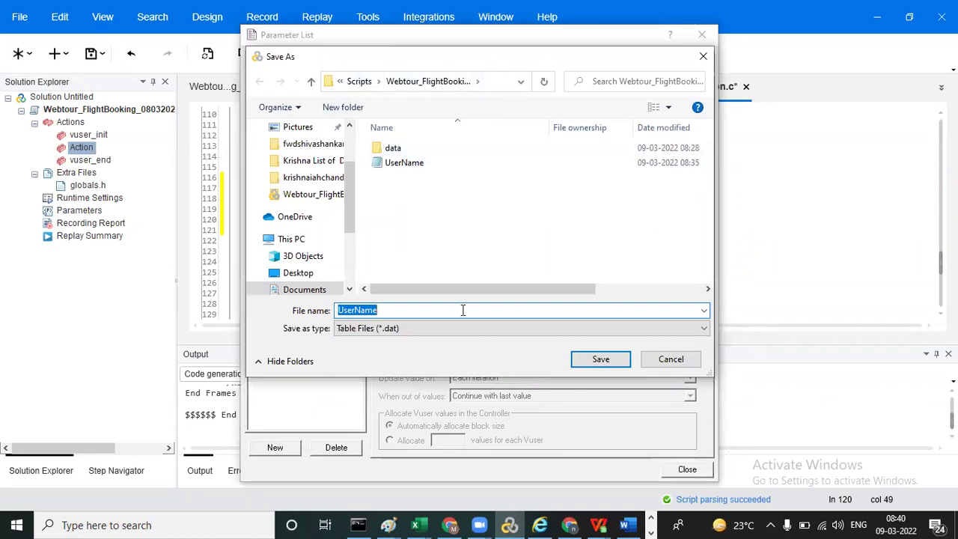
click(419, 164)
click(591, 361)
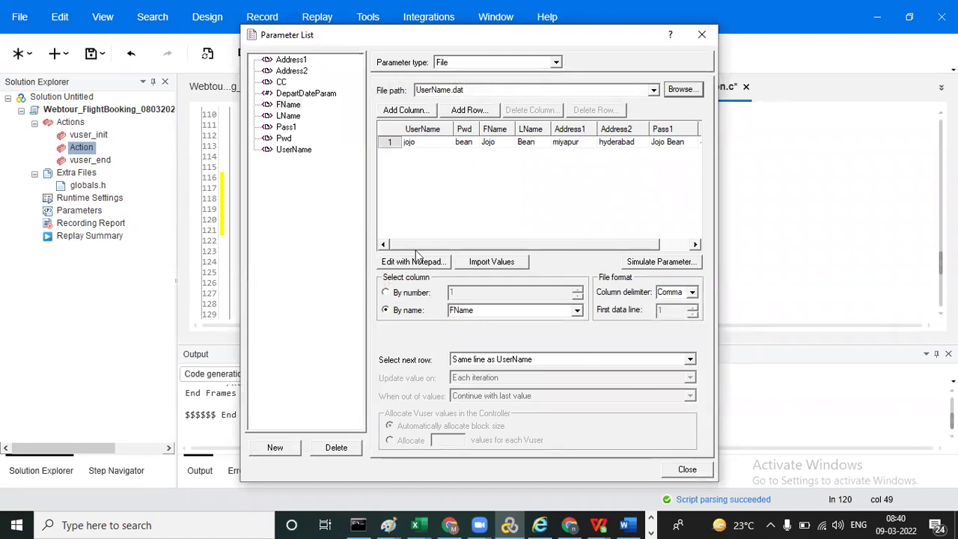
drag(421, 245, 628, 240)
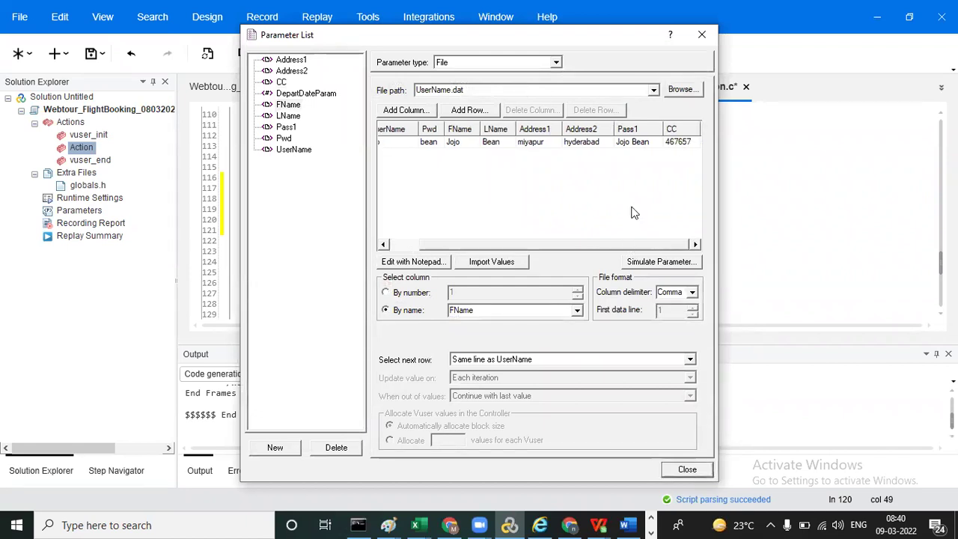
Step: Check the CC parameter's file settings, close the Parameter List, and review the parameterized values in the Action script
click(288, 84)
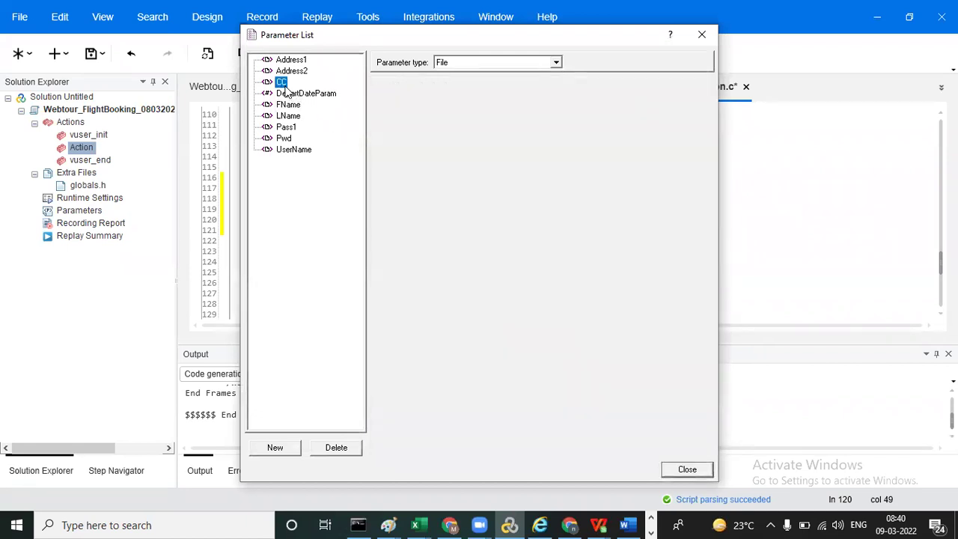
click(588, 315)
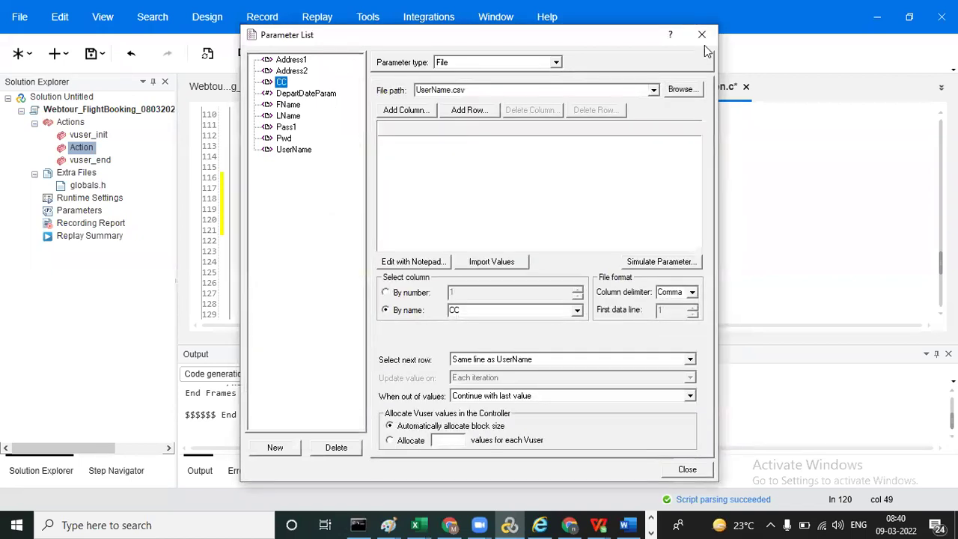
click(704, 35)
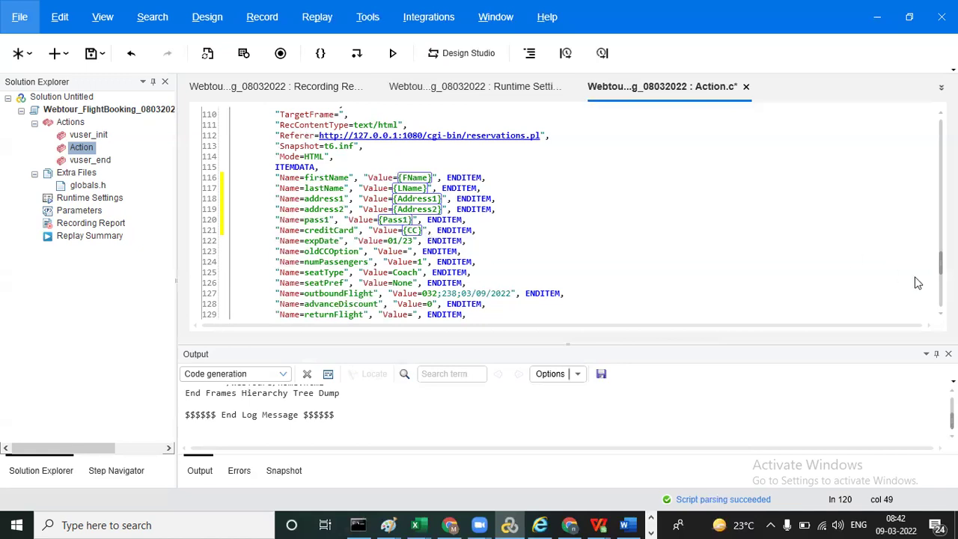
drag(940, 263, 940, 289)
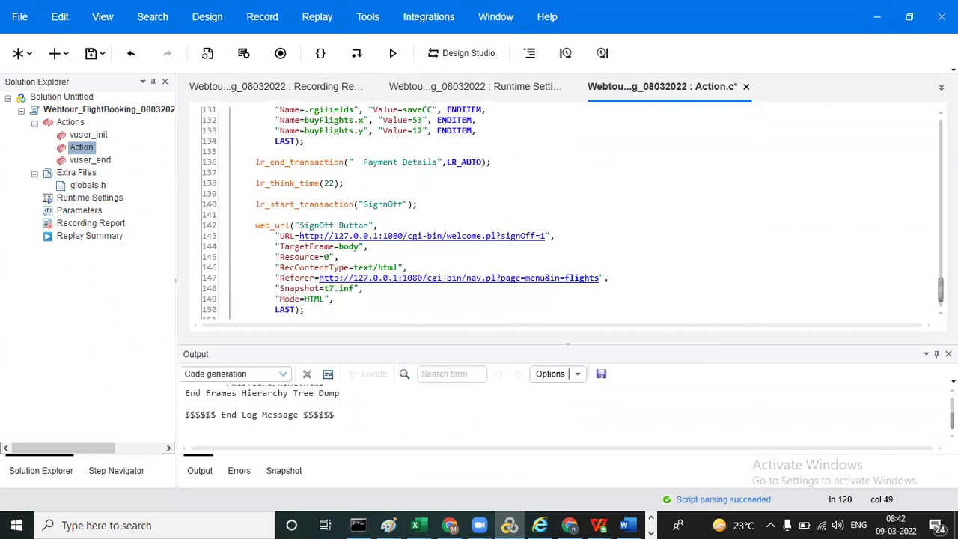
scroll(576, 213, up, 20)
scroll(576, 213, down, 4)
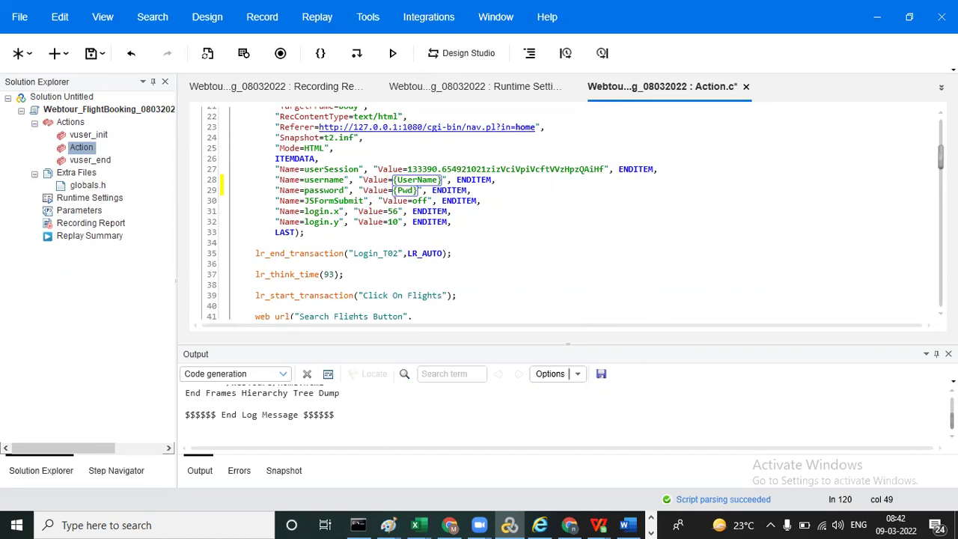
drag(940, 159, 940, 129)
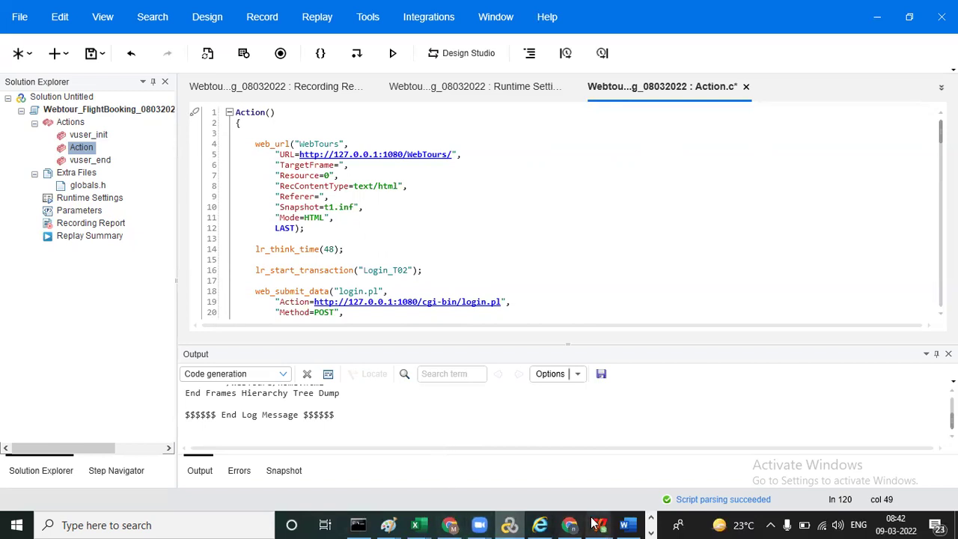
Step: Switch to Chrome and open the Web Tours site at 127.0.0.1:1080/WebTours/ in a new tab
click(651, 517)
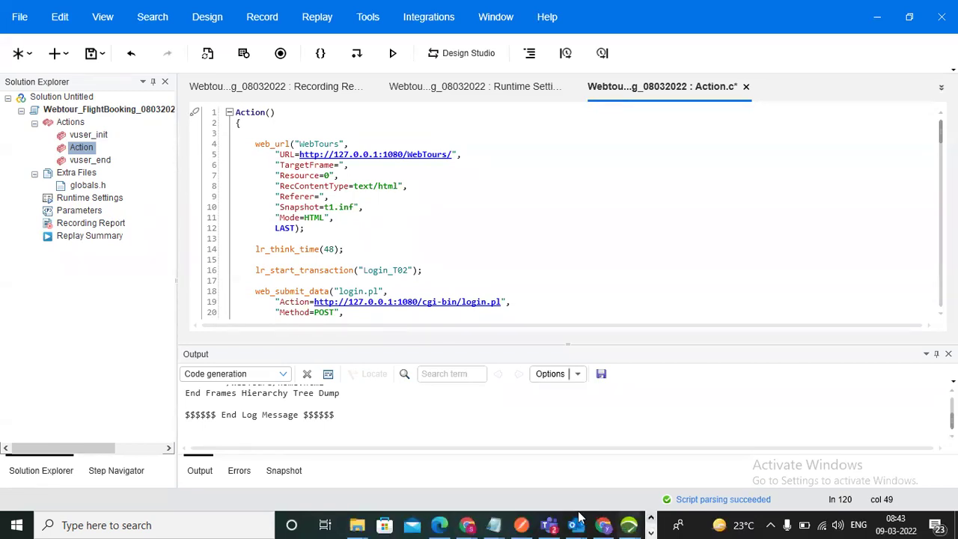
mouse_move(467, 524)
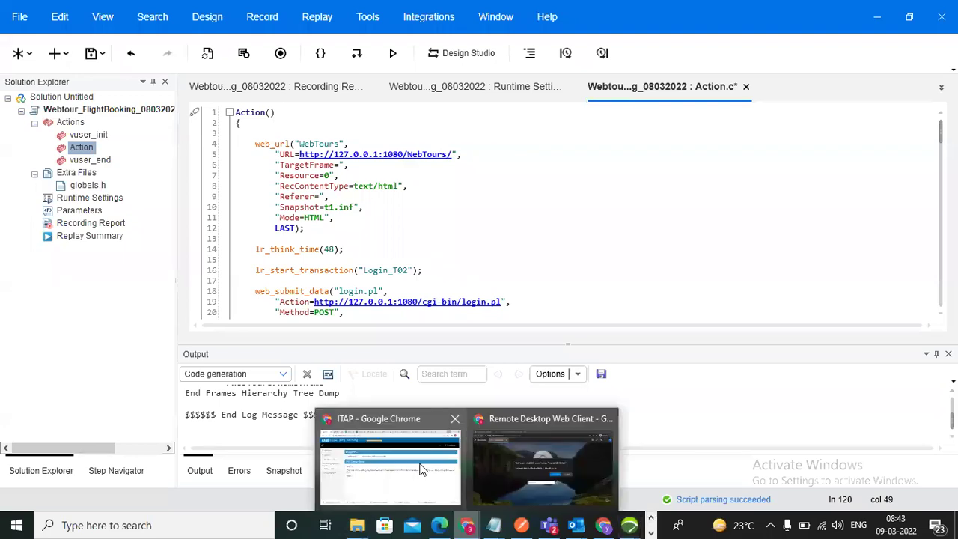
click(431, 464)
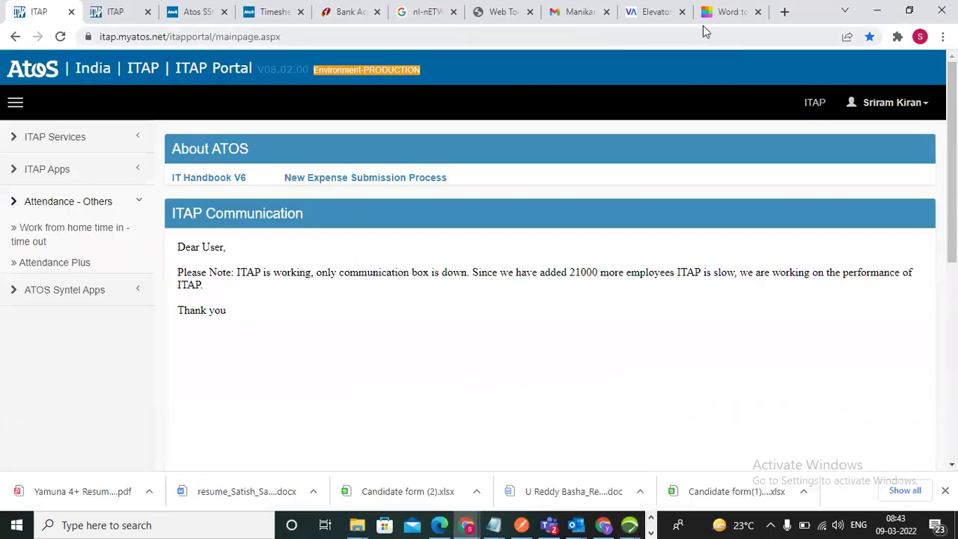
key(ctrl+t)
click(412, 36)
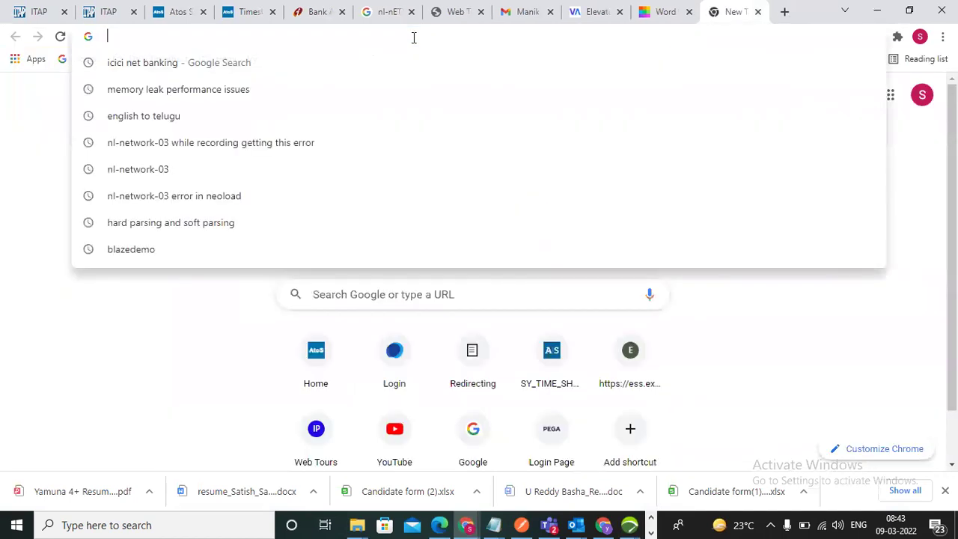
text(12)
key(Return)
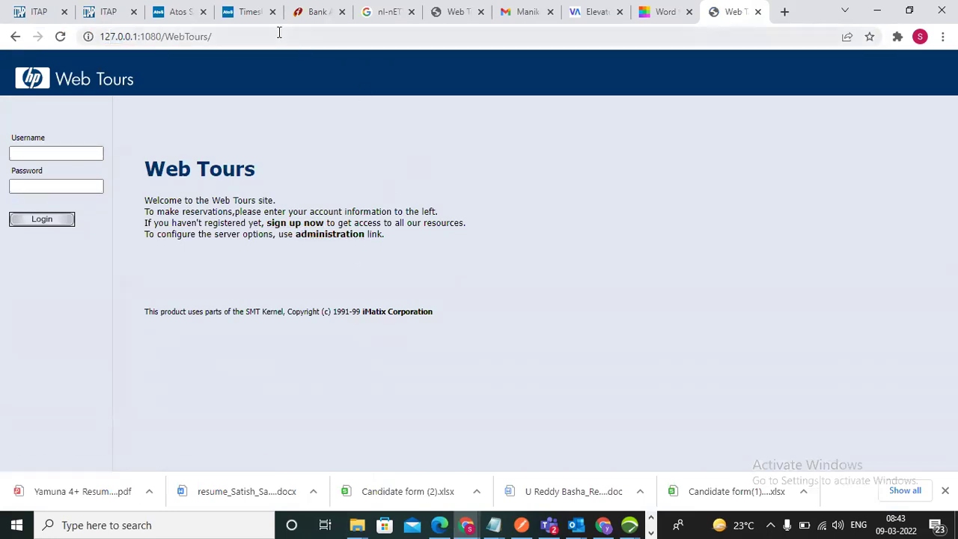
Step: Open the Web Tours sign-up form and look over its Customer Profile fields
click(292, 222)
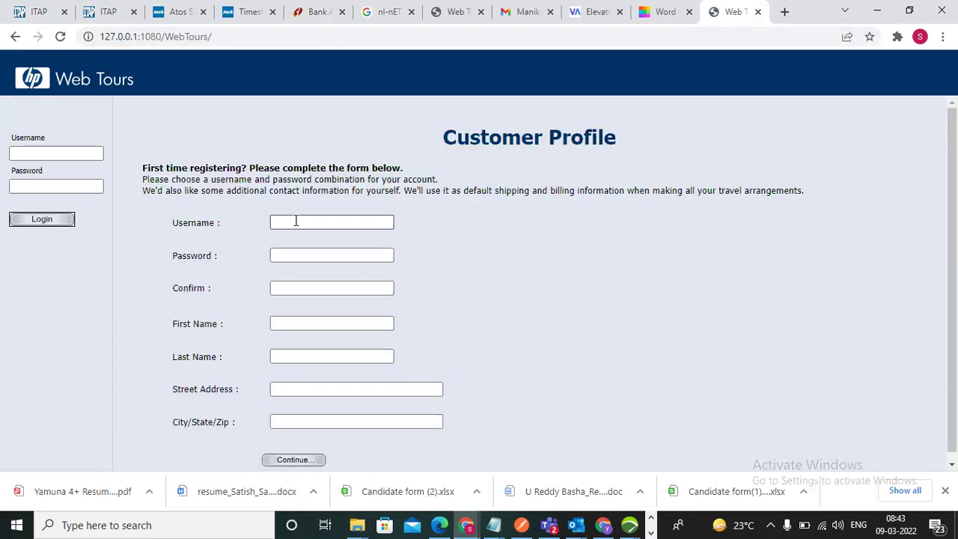
click(295, 222)
click(551, 254)
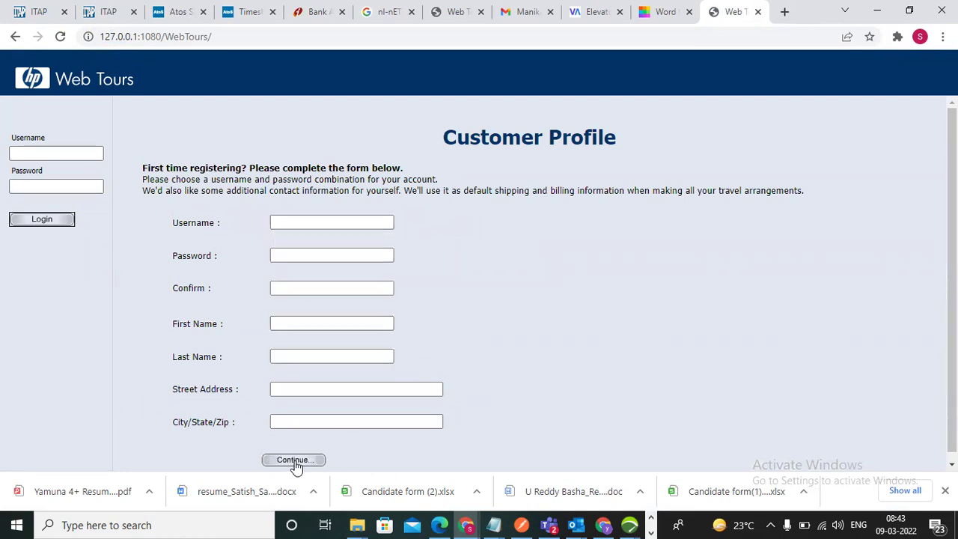
click(340, 222)
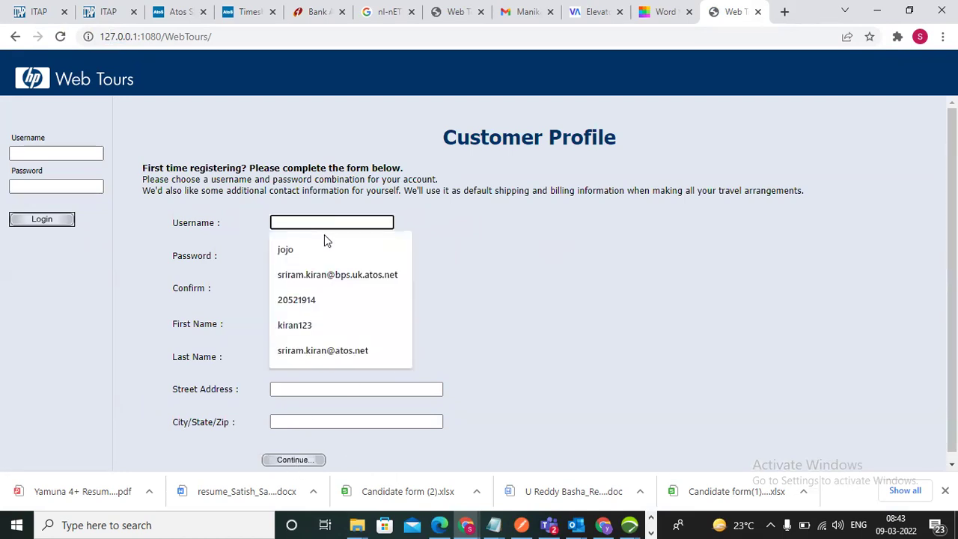
click(629, 236)
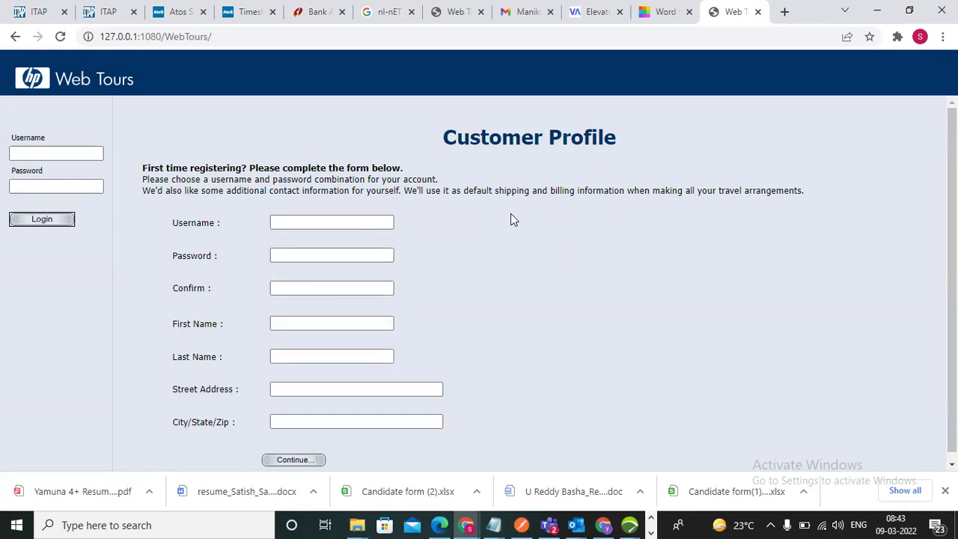
Step: Enter a new username in the Customer Profile form, and fill in the account password and its confirmation
click(293, 224)
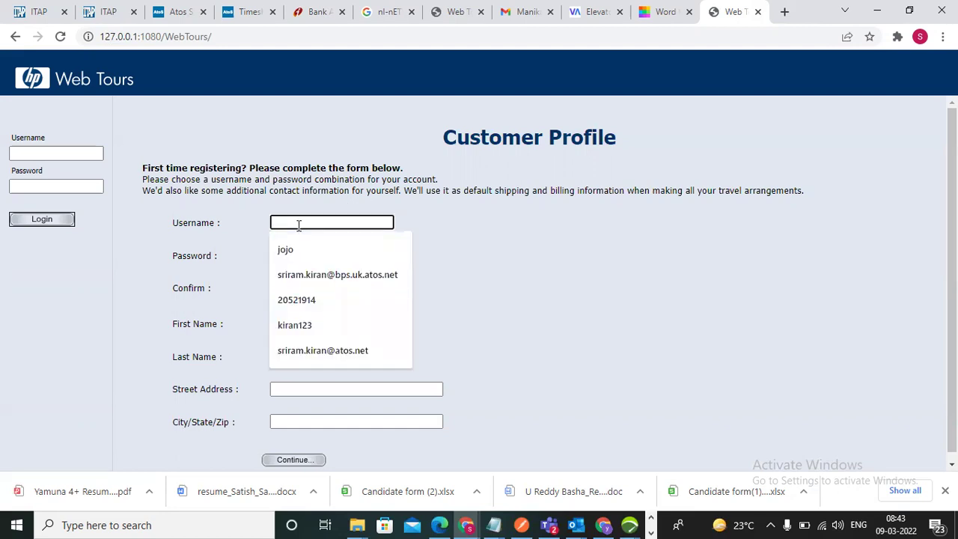
text(kiran)
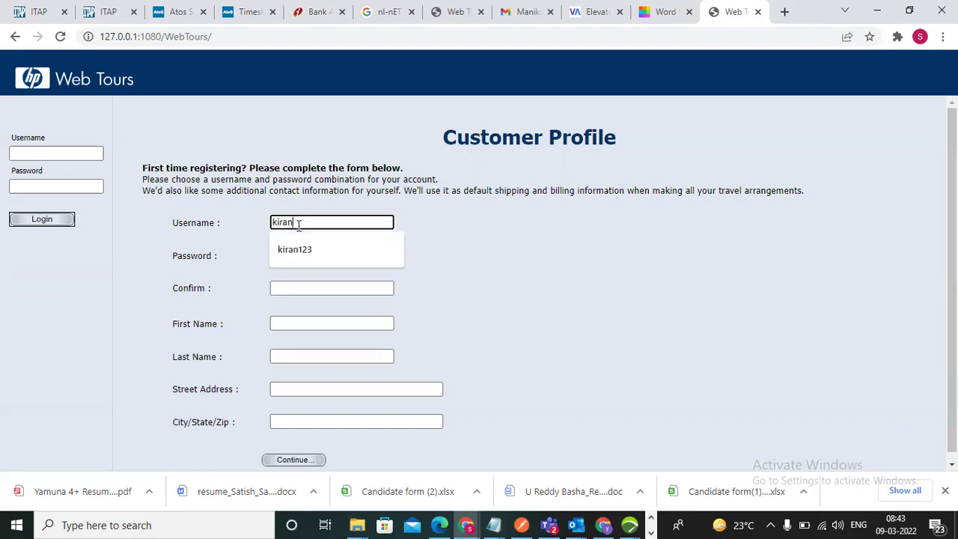
text(6747)
click(304, 250)
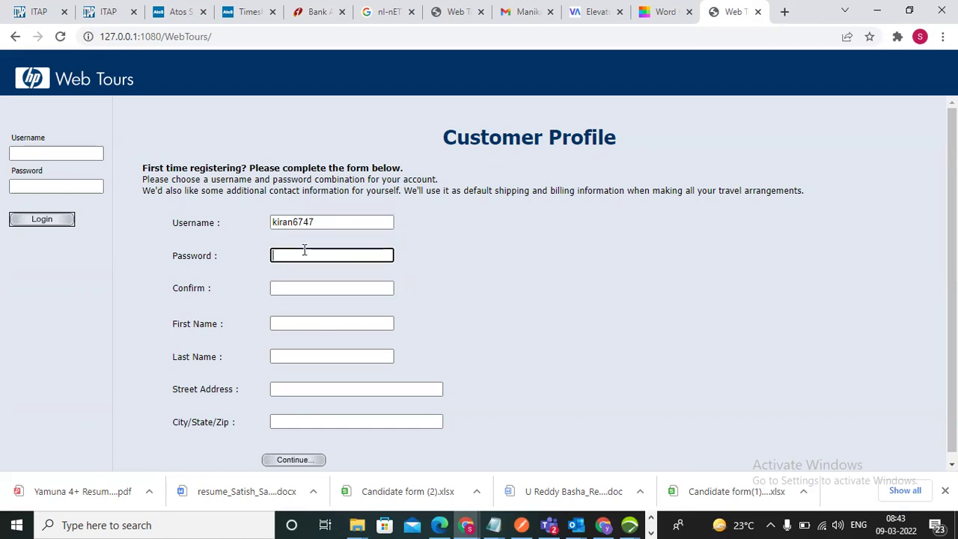
text(•••••••••)
click(310, 286)
text(•••••••••)
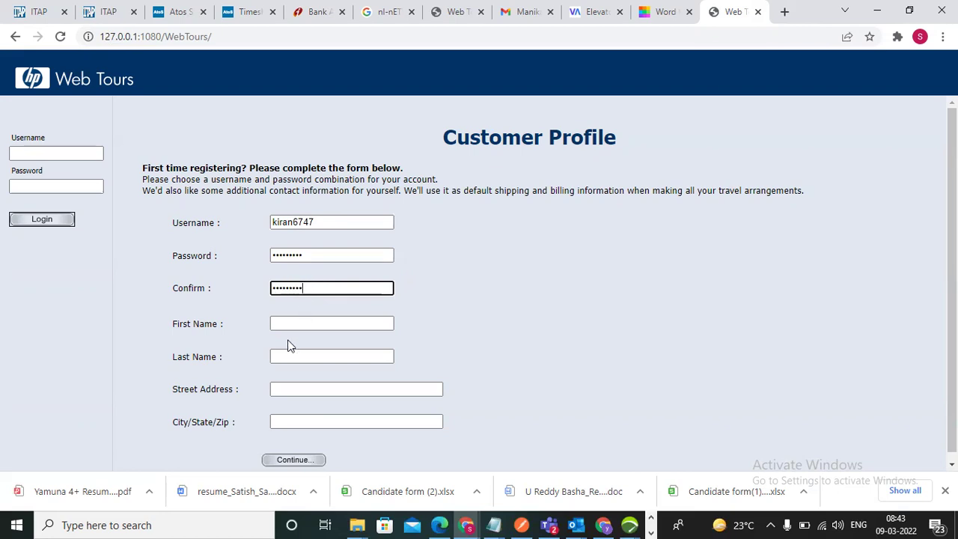
Step: Fill in the customer's first name, last name, street address and city in the Customer Profile form
click(294, 320)
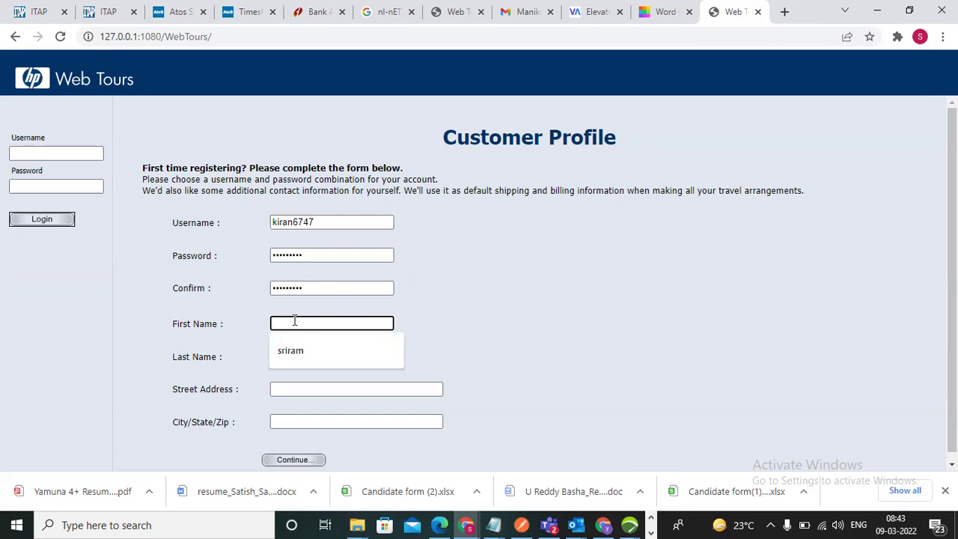
click(288, 357)
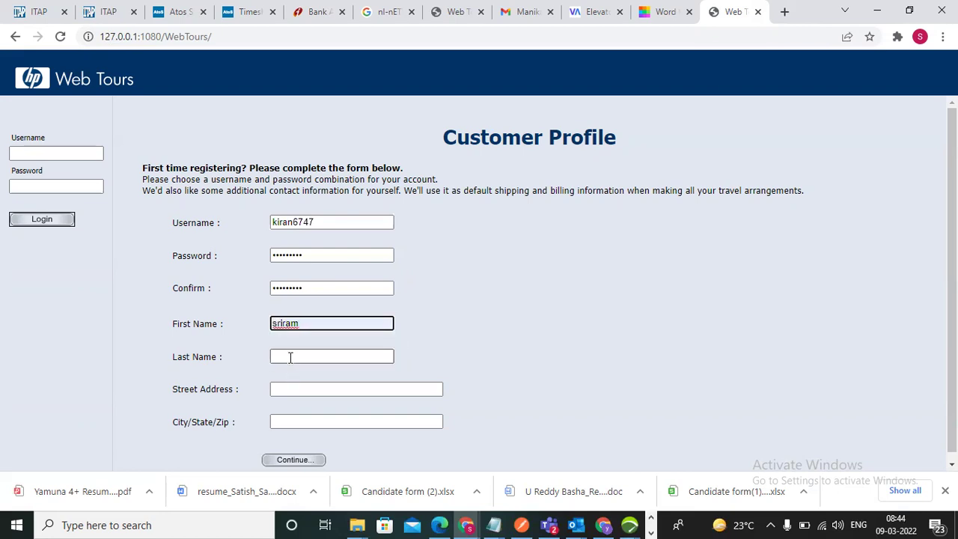
click(289, 356)
click(289, 382)
click(302, 390)
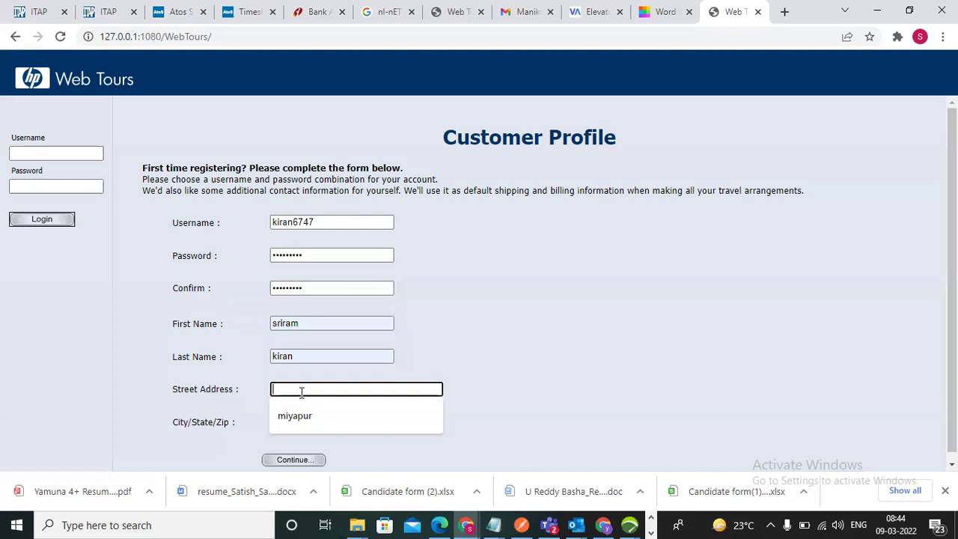
text(ameerp)
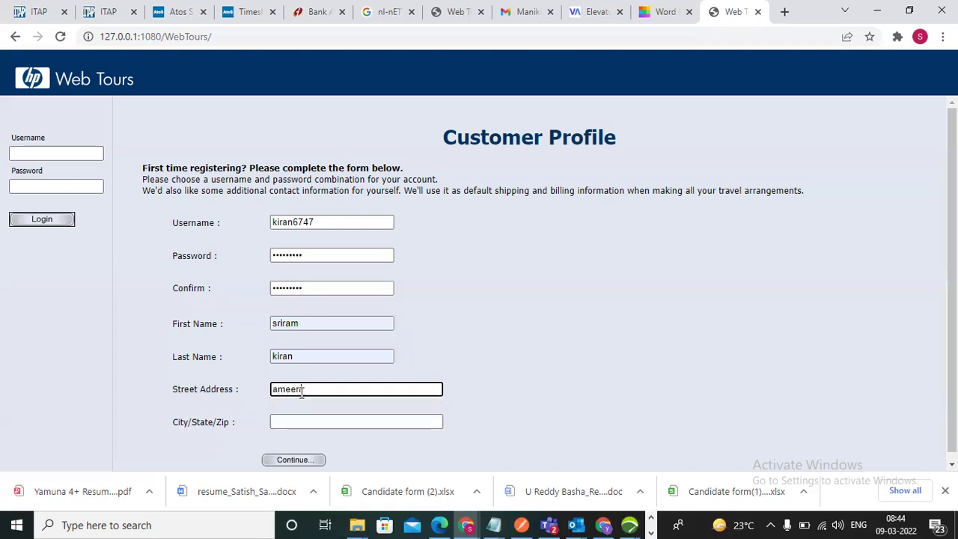
text(ur)
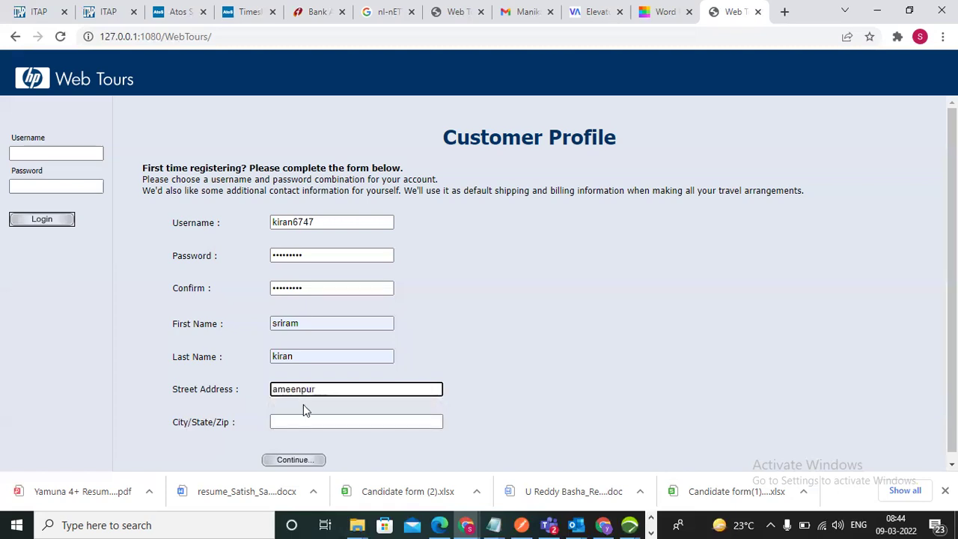
click(304, 422)
click(303, 449)
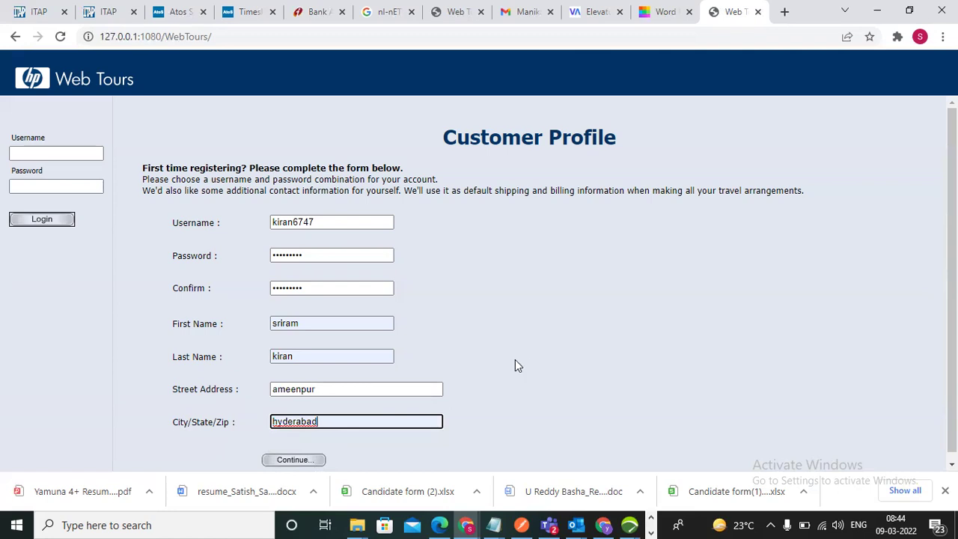
Step: Submit the registration, continue to the reservation pages, and sign off from the new account
click(299, 461)
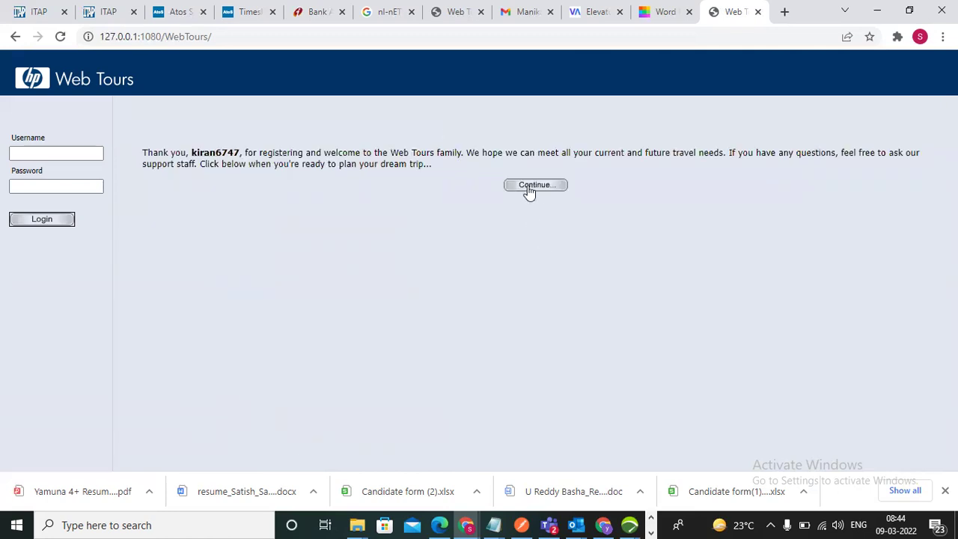
click(535, 187)
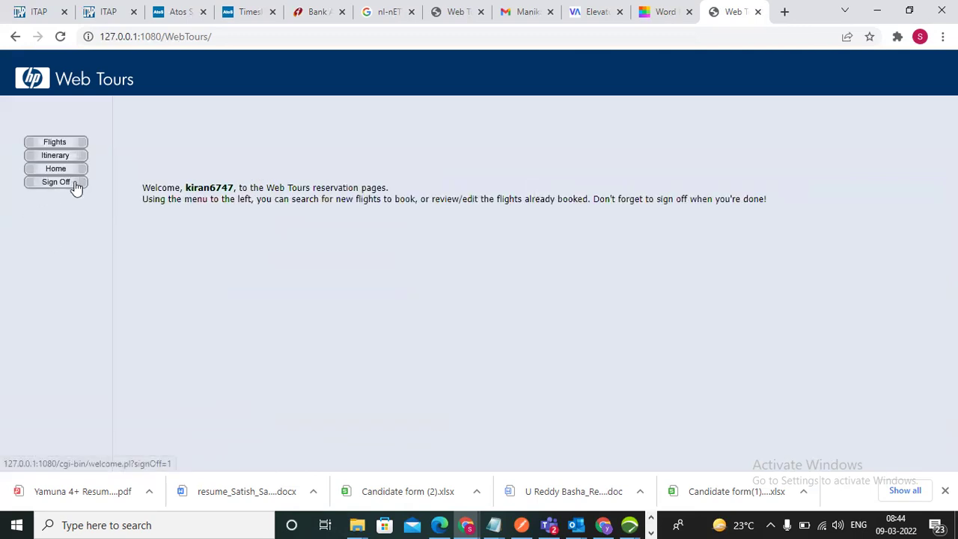
click(78, 182)
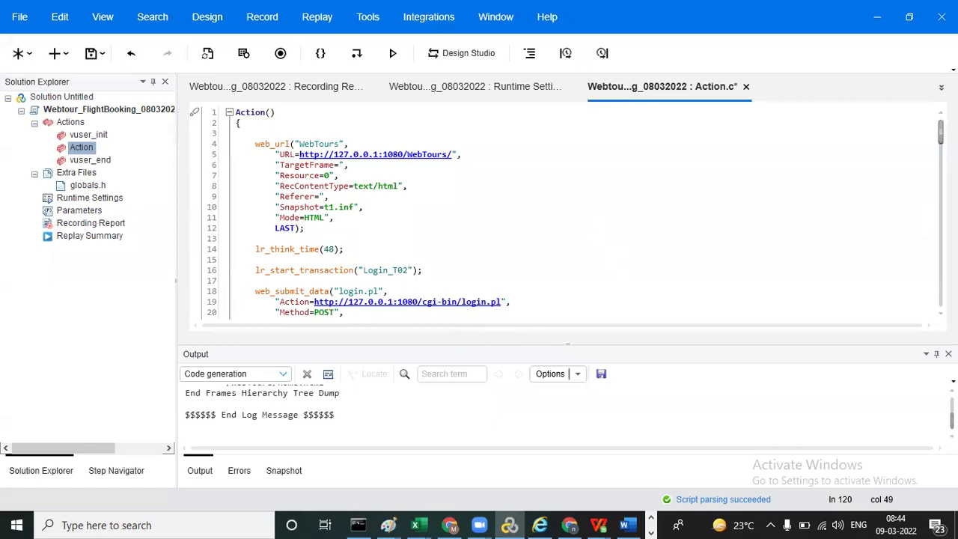
scroll(561, 214, down, 20)
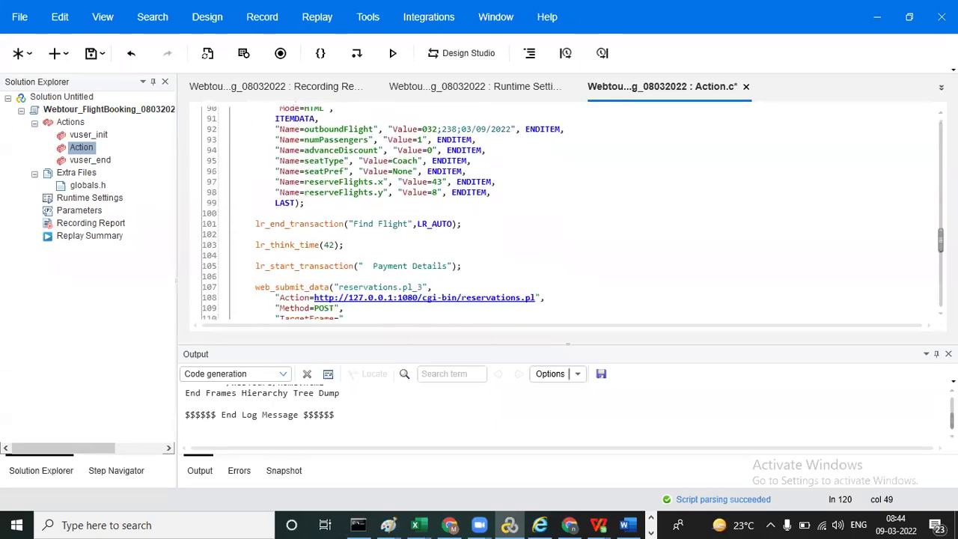
scroll(510, 283, up, 20)
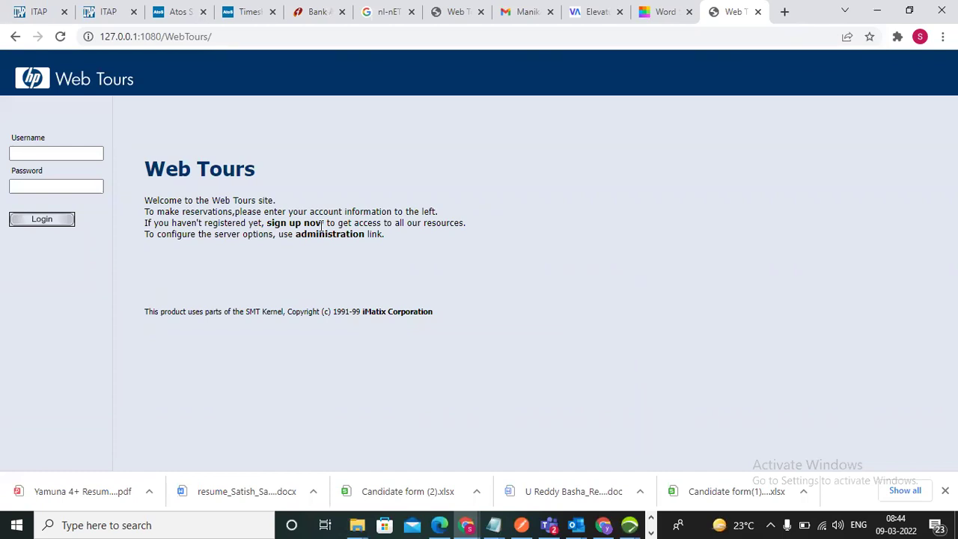
Step: Sign in to Web Tours with the newly registered username and its account password, and sign off again
click(64, 152)
text(ki)
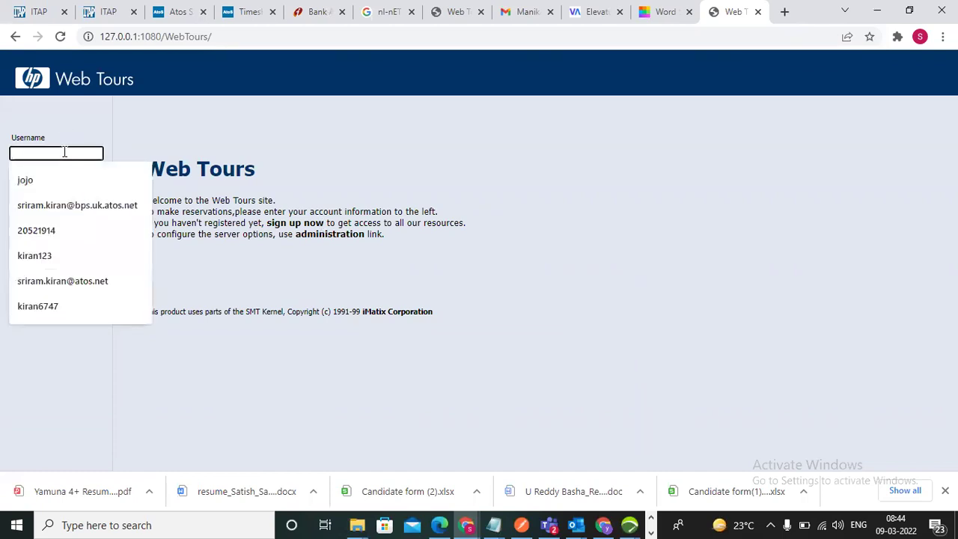
text(ran)
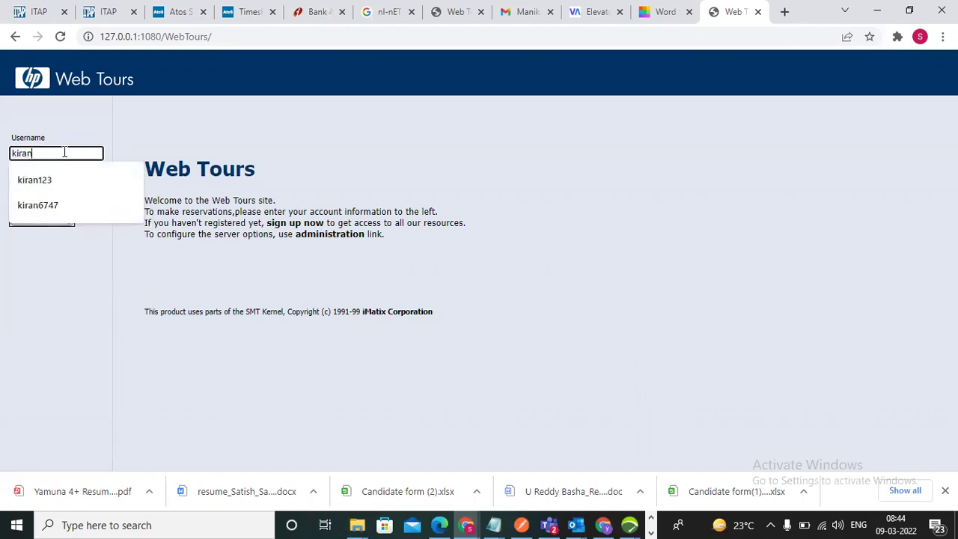
text(6747)
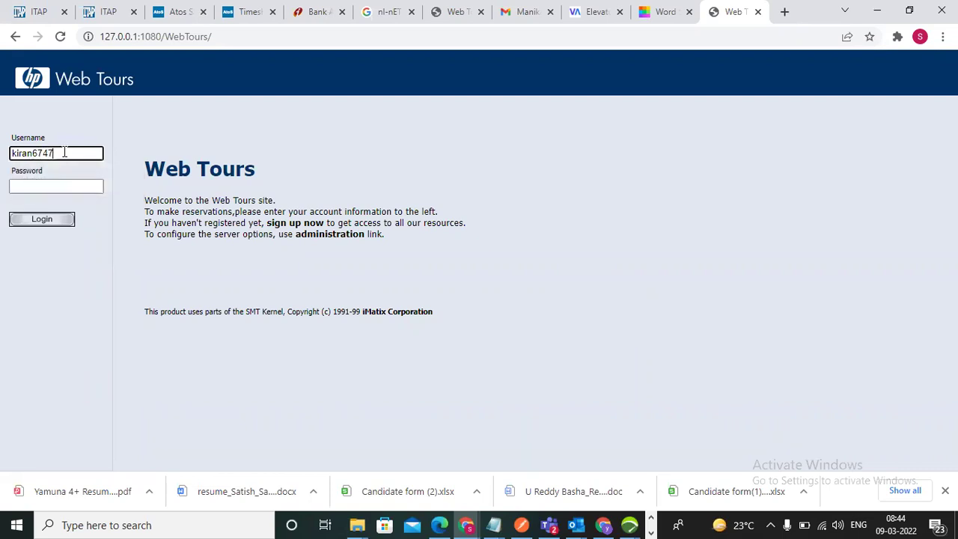
drag(64, 153, 2, 152)
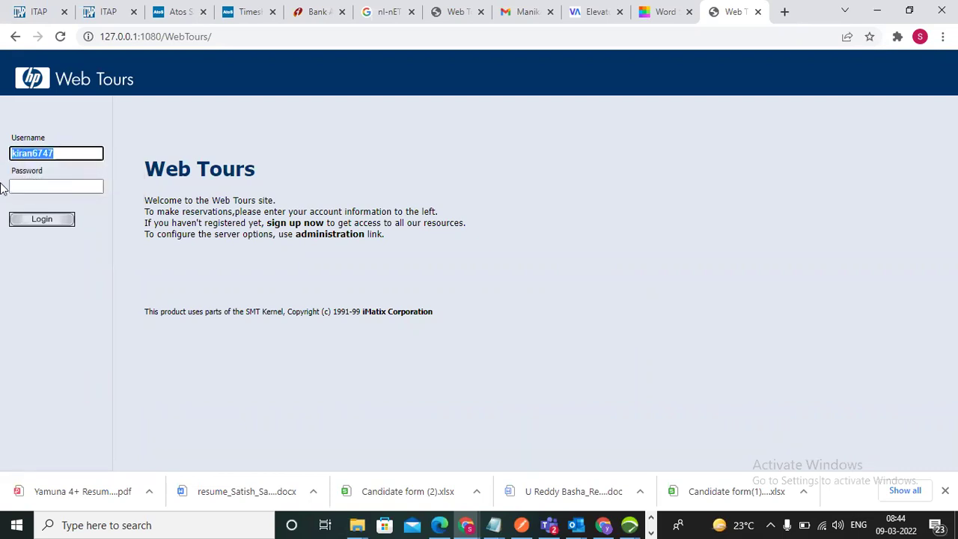
click(32, 187)
key(ctrl+v)
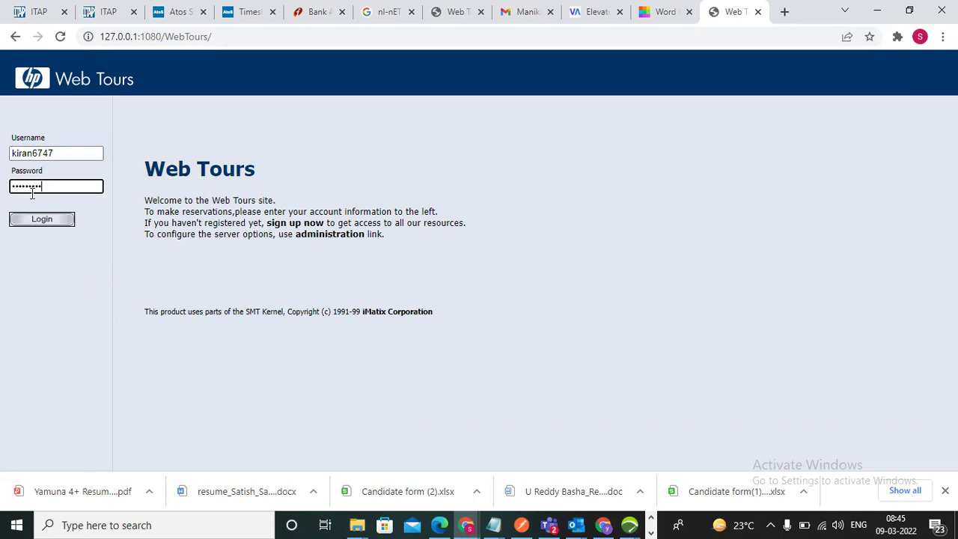
click(41, 220)
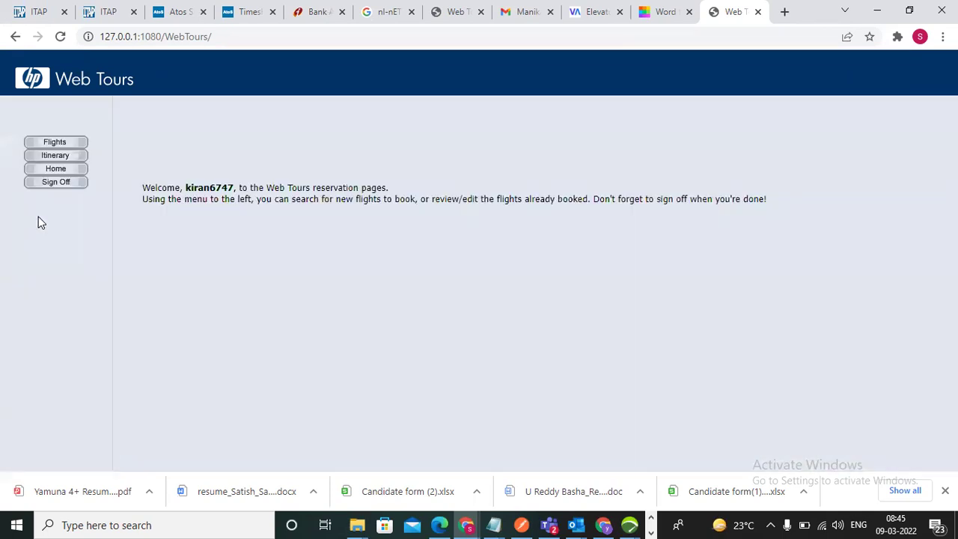
click(69, 184)
click(76, 158)
click(151, 143)
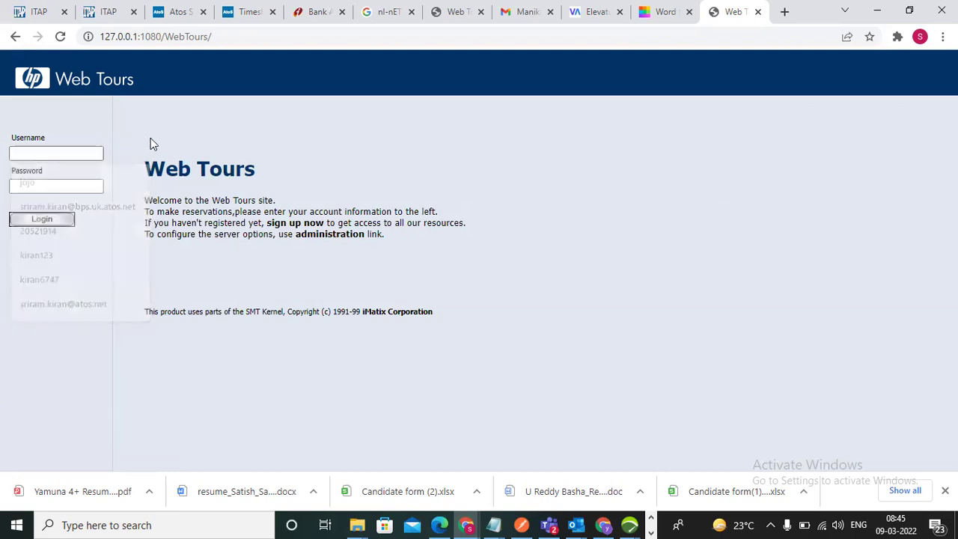
Step: Try to sign in to Web Tours with a second username and its account password
right_click(56, 155)
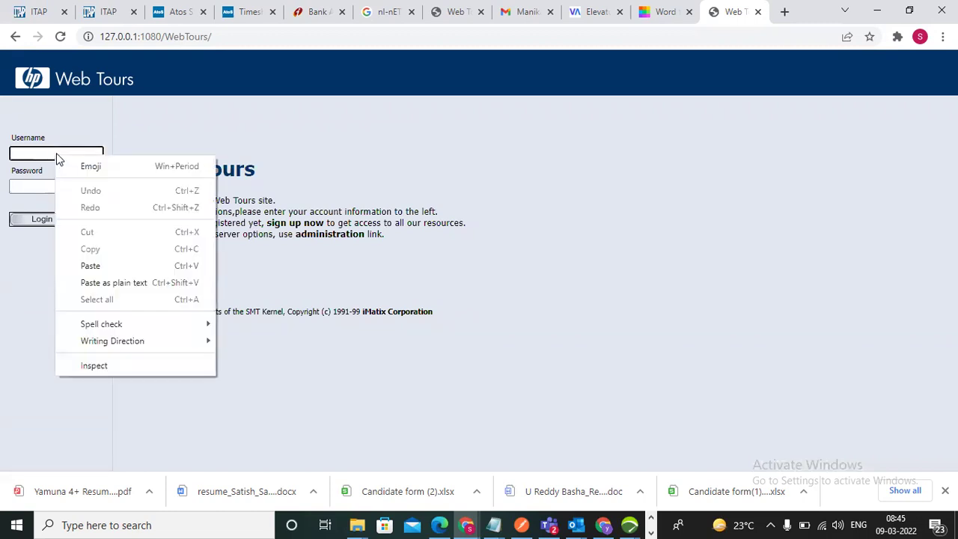
click(40, 154)
text(kiran)
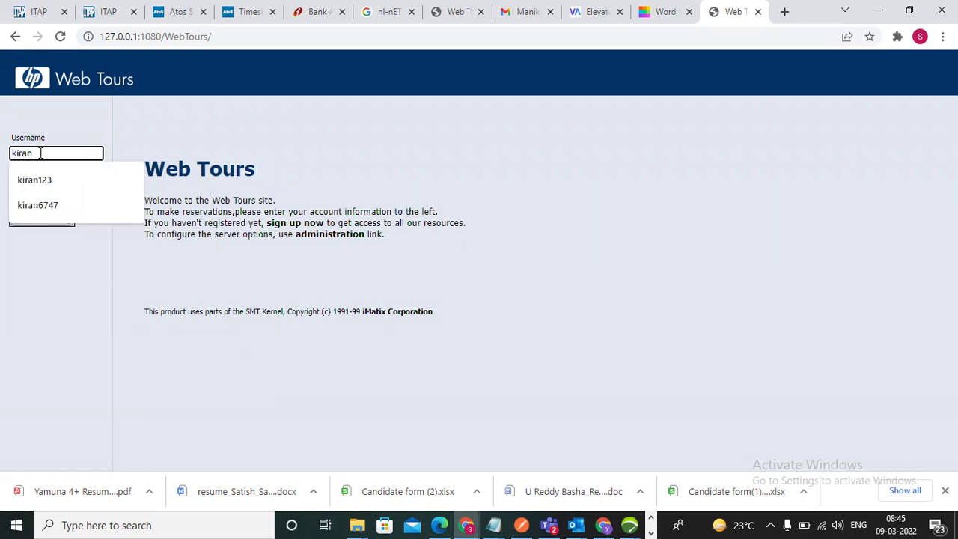
text(6748)
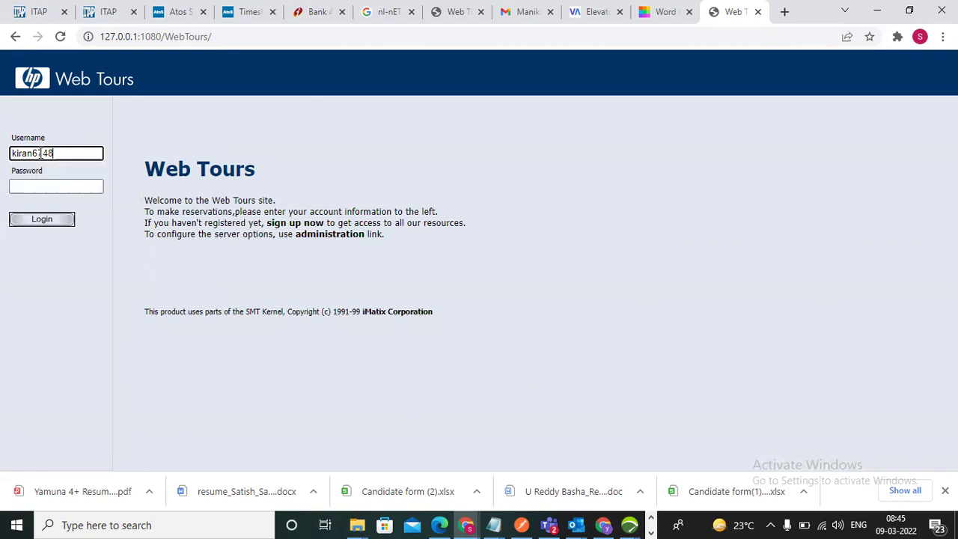
double_click(72, 153)
click(68, 187)
key(ctrl+v)
click(34, 220)
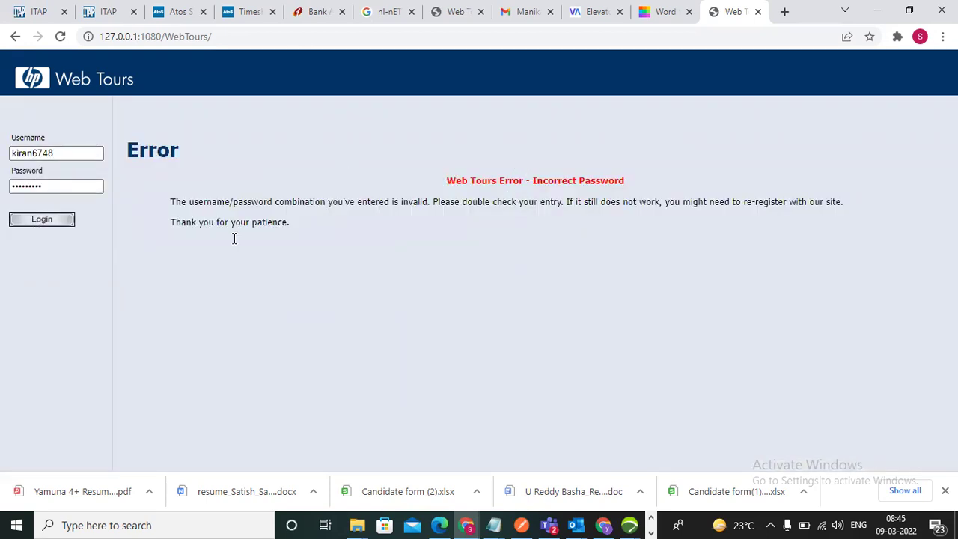
Step: Switch to VuGen and, from the Parameter List, open the Pass1 parameter's UserName.dat in Notepad with the cursor after the existing data row
key(alt+Tab)
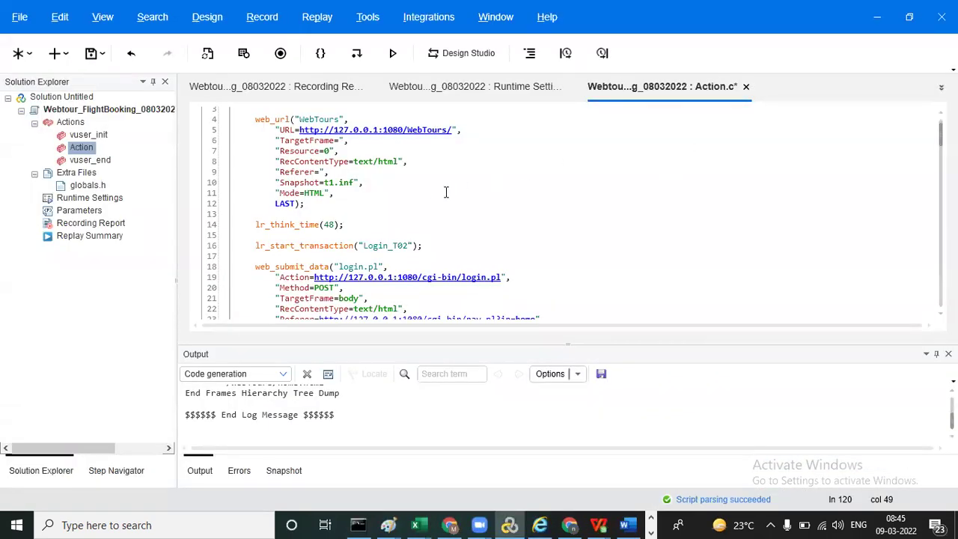
key(ctrl+l)
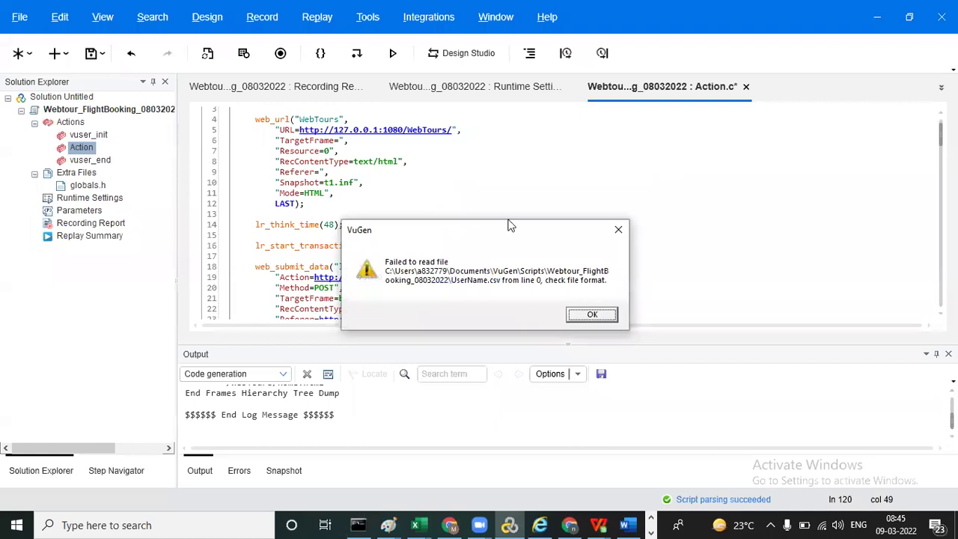
click(607, 315)
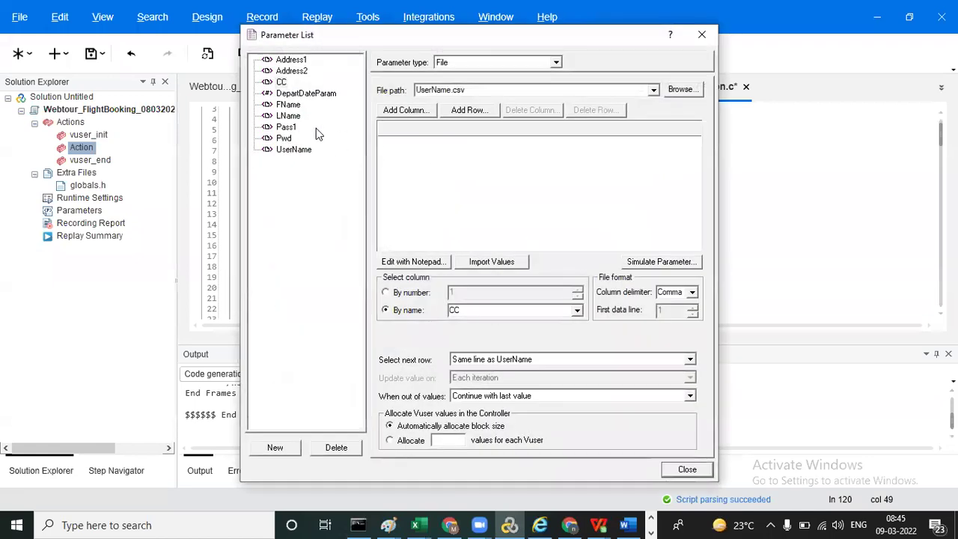
click(288, 127)
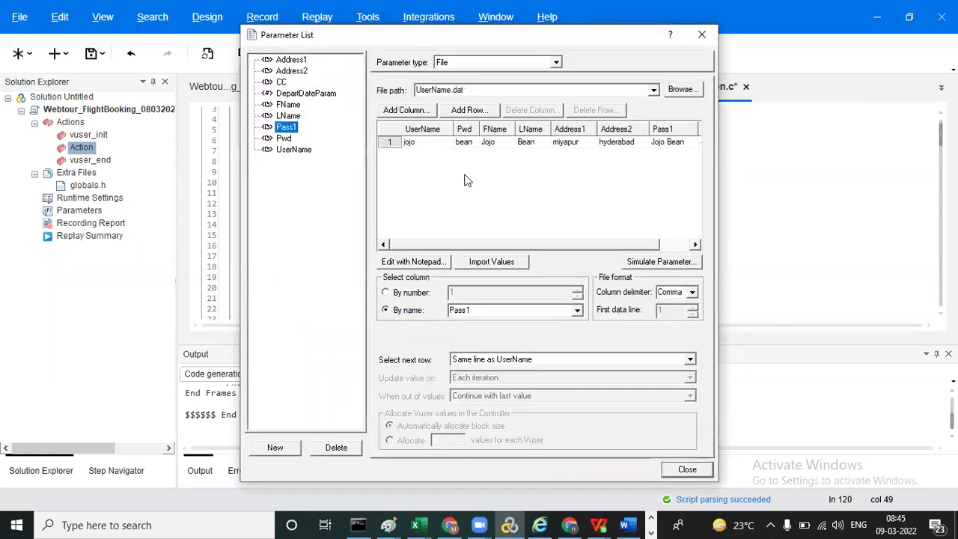
click(414, 262)
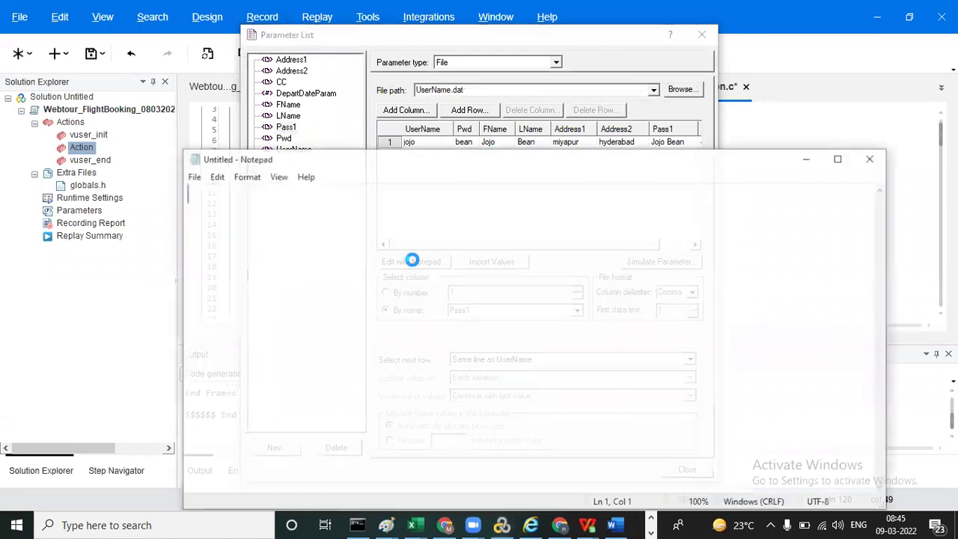
click(685, 213)
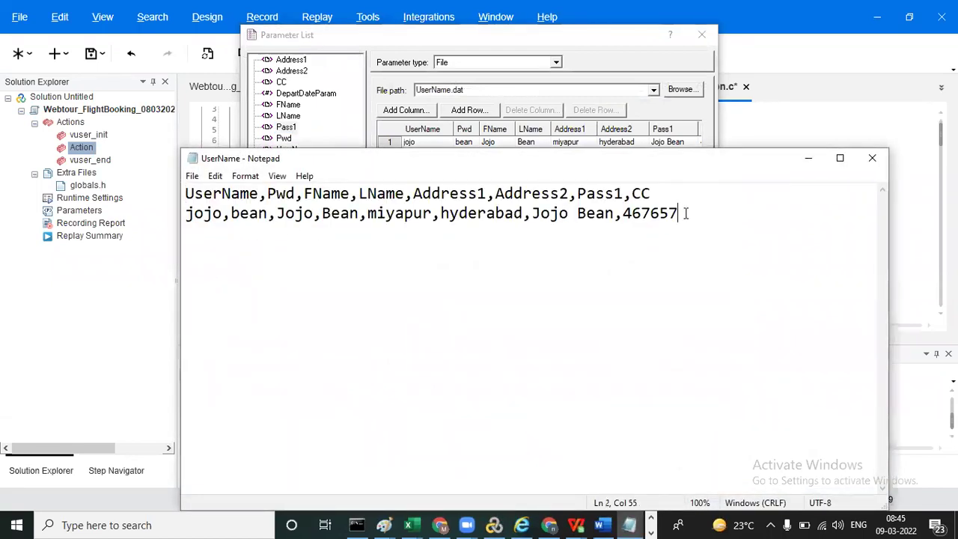